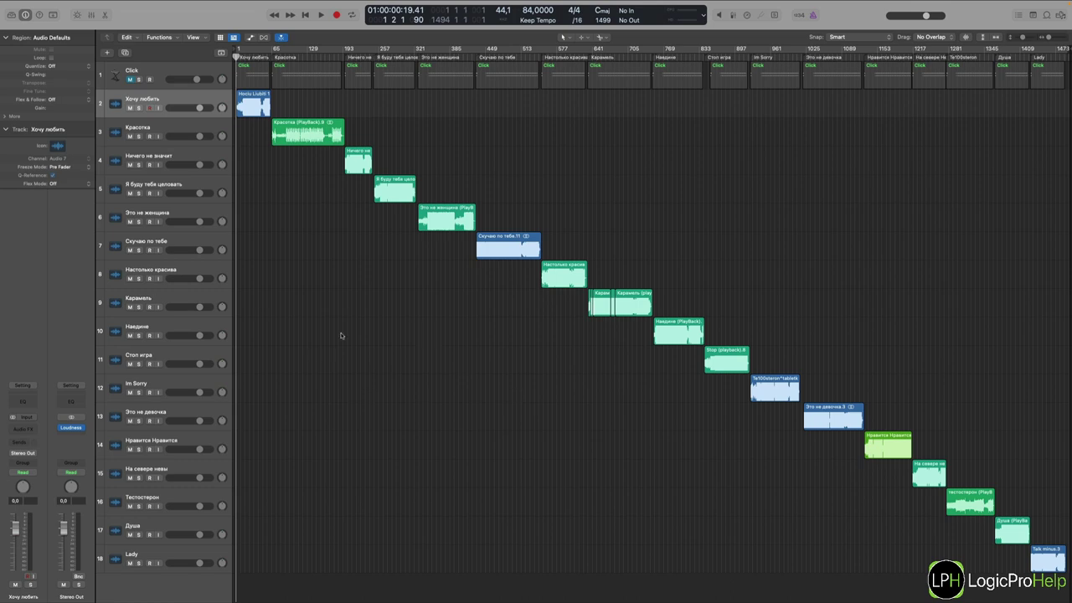
Look over the song tracks and their staggered playback regions, from «Хочу любить» to «Карамель»
click(184, 100)
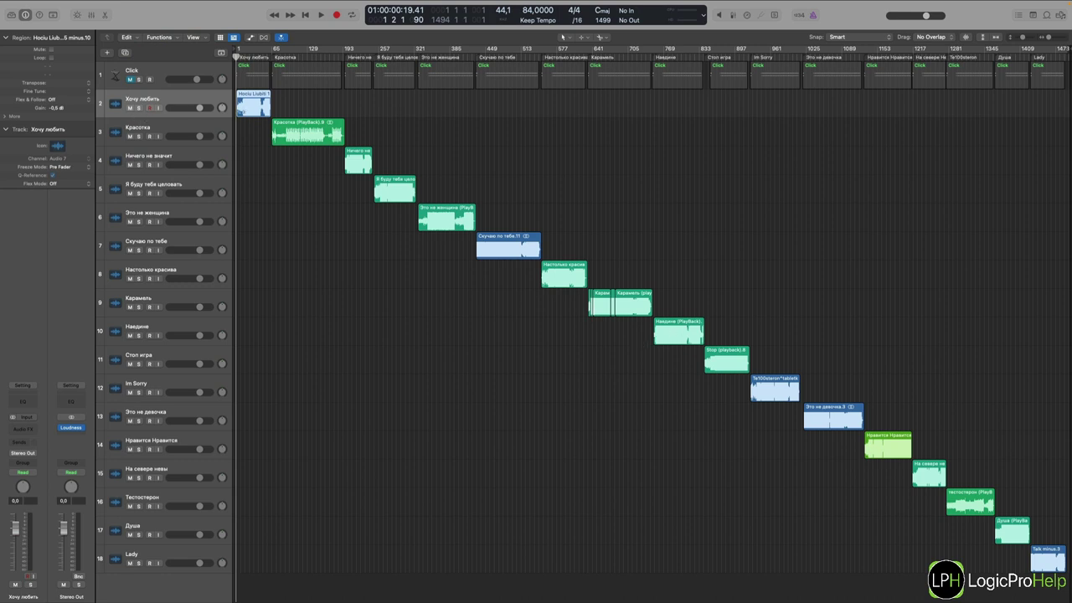
click(251, 101)
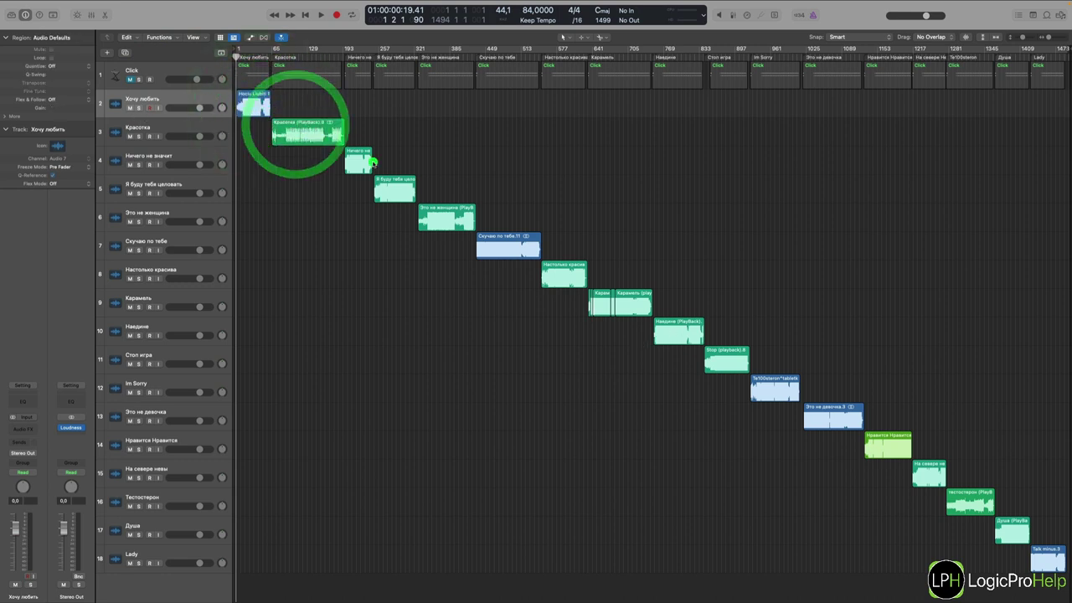
click(372, 161)
click(318, 134)
click(358, 164)
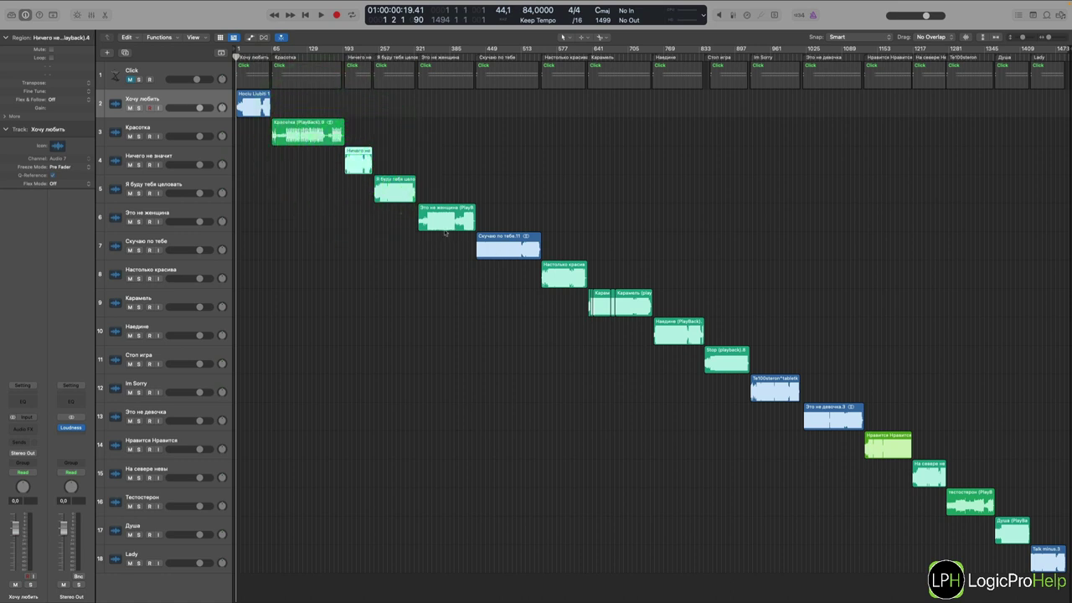
click(507, 245)
click(559, 277)
click(636, 303)
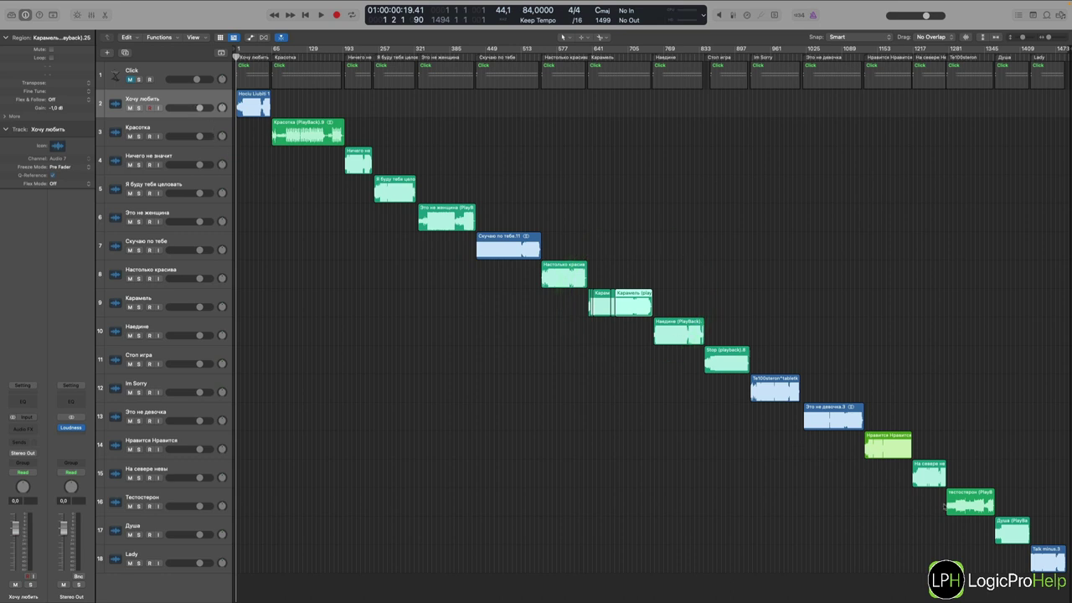
click(245, 104)
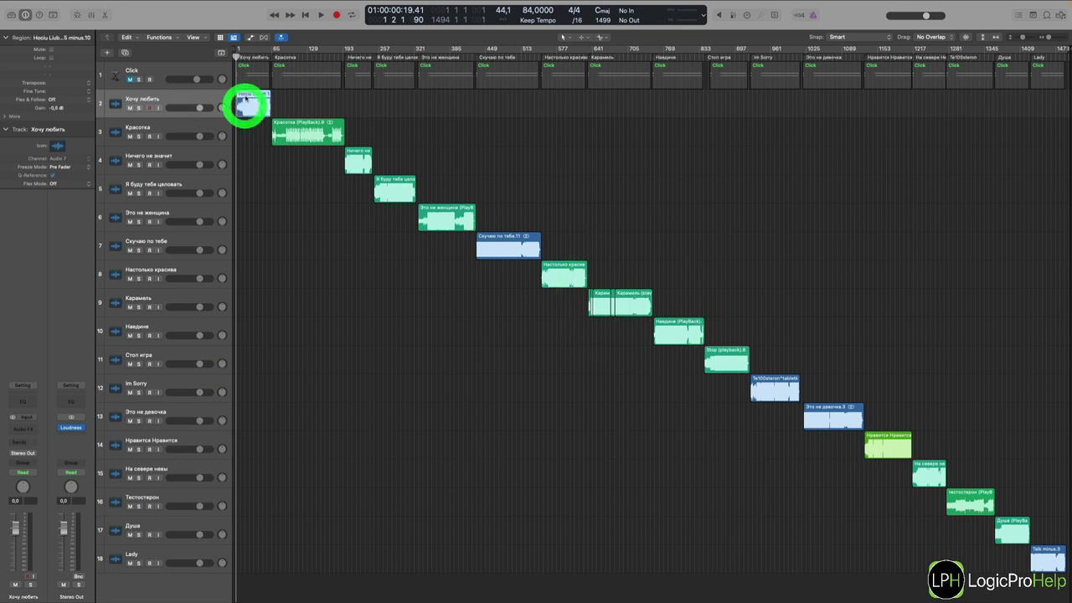
click(183, 94)
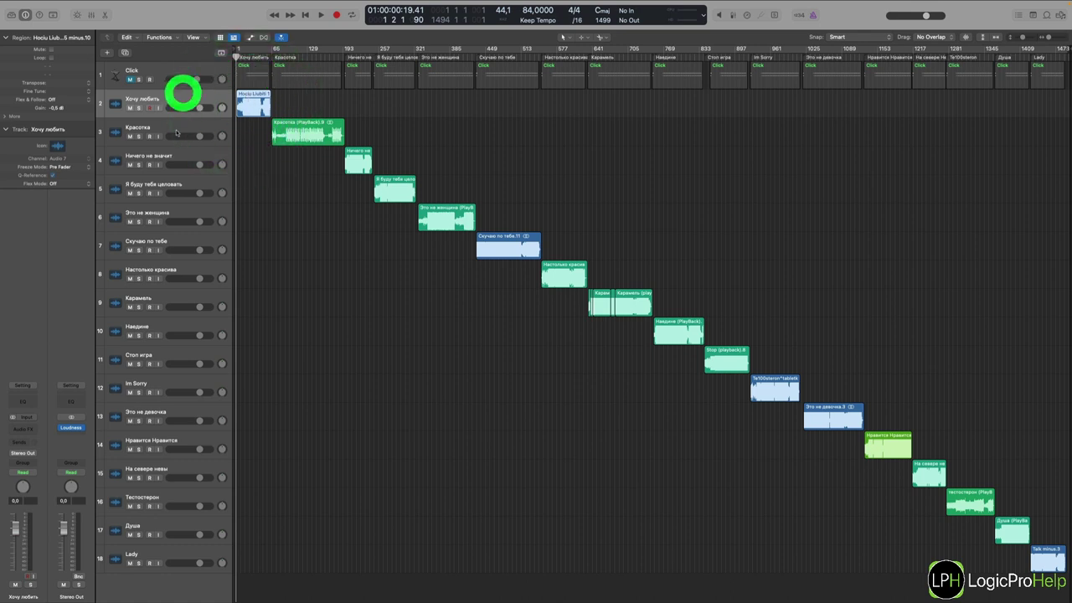
click(172, 122)
click(168, 158)
click(177, 104)
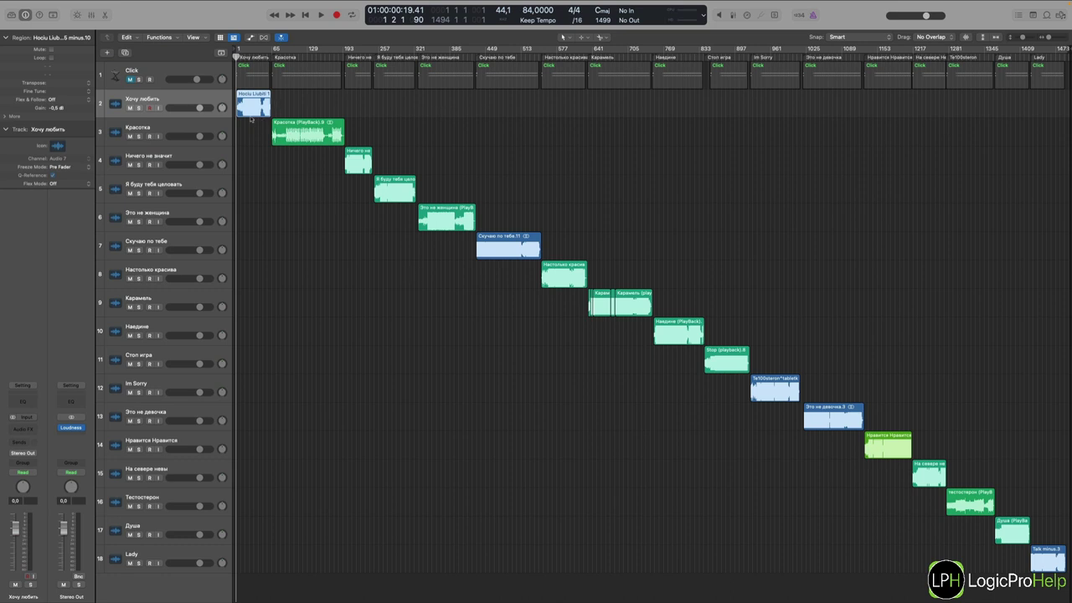
click(179, 99)
Nudge the «Красотка» track's volume to -0.1 dB and reset it to 0 dB
click(199, 136)
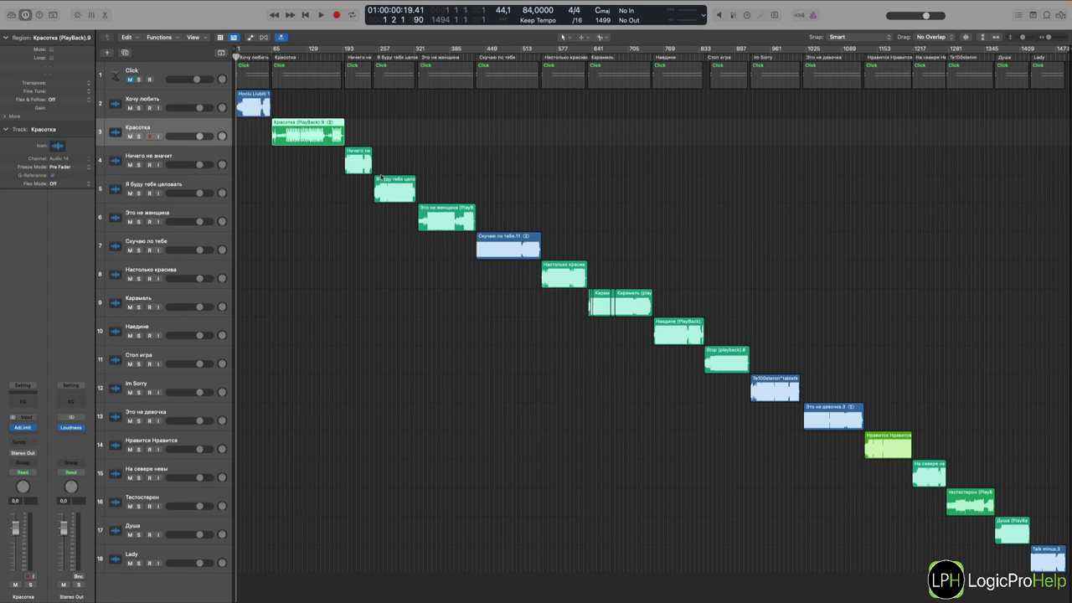
drag(201, 136, 199, 135)
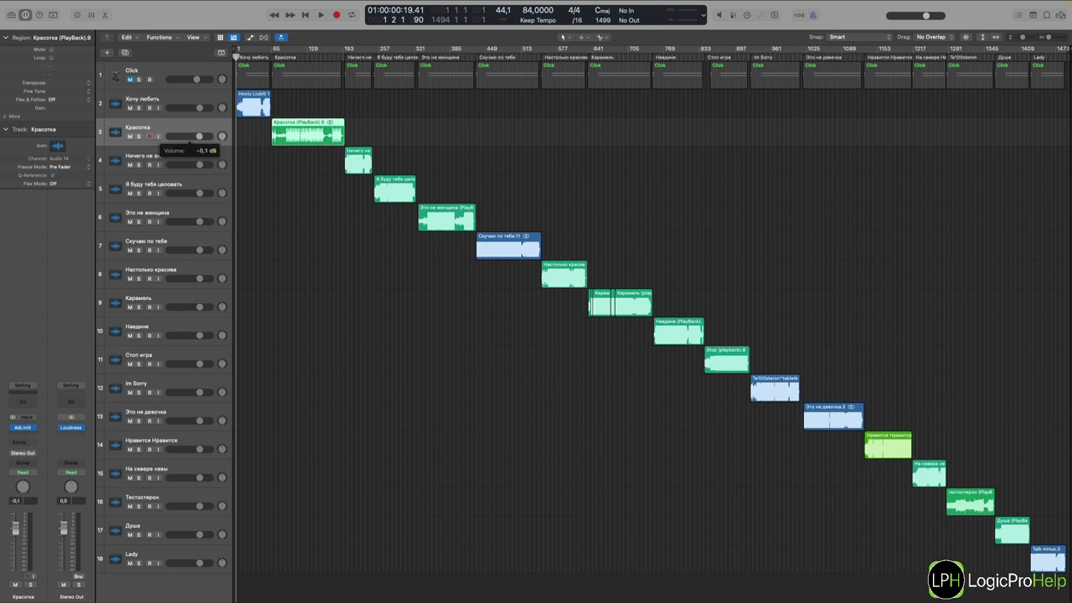
alt+click(200, 136)
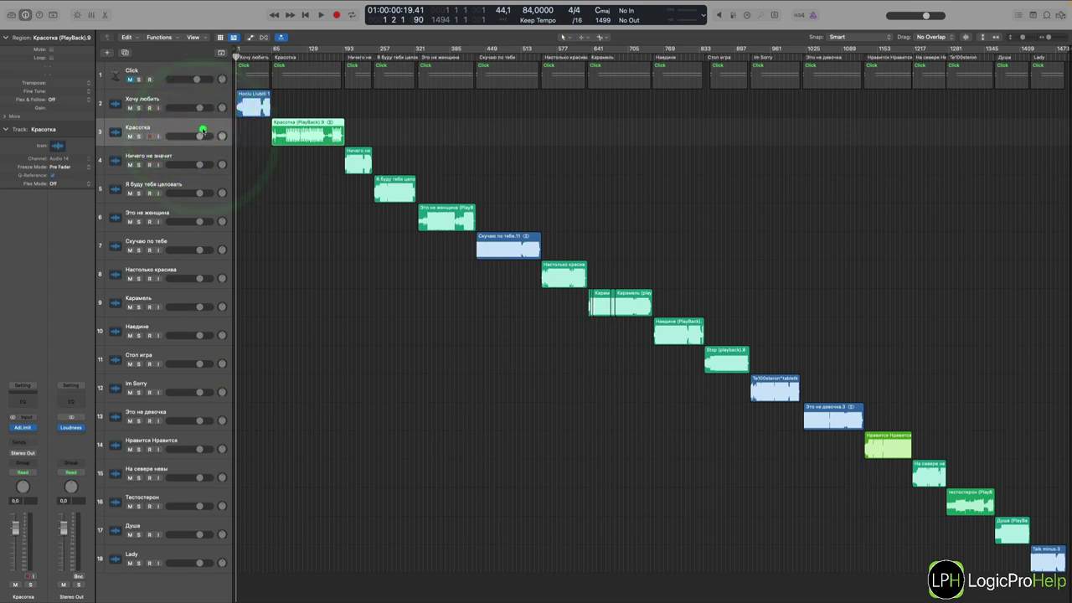
click(315, 178)
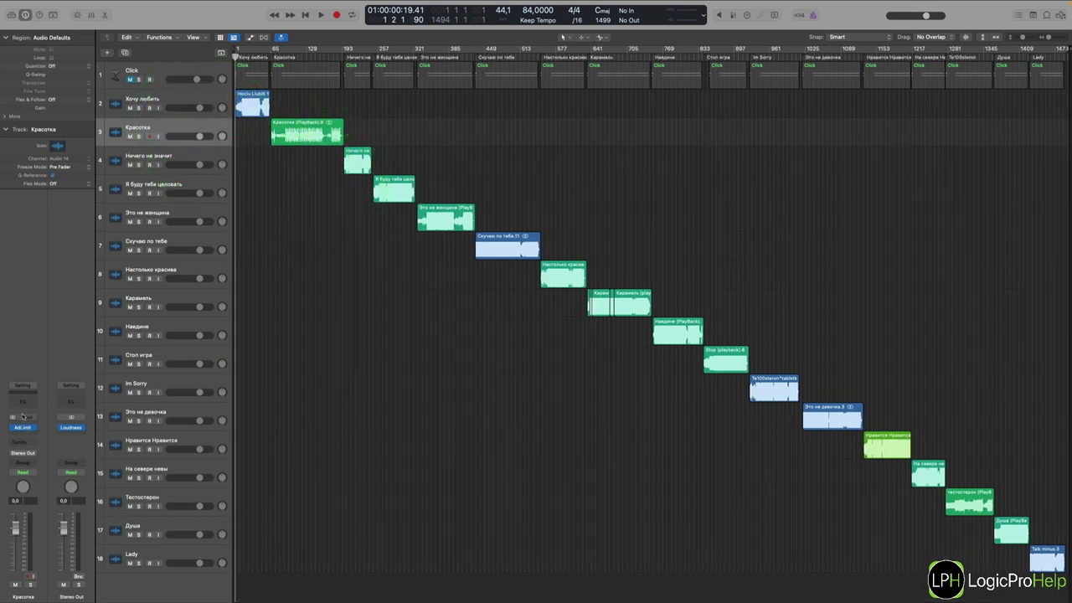
Examine the Adaptive Limiter settings on the «Это не женщина» track and close the plug-in window
click(169, 157)
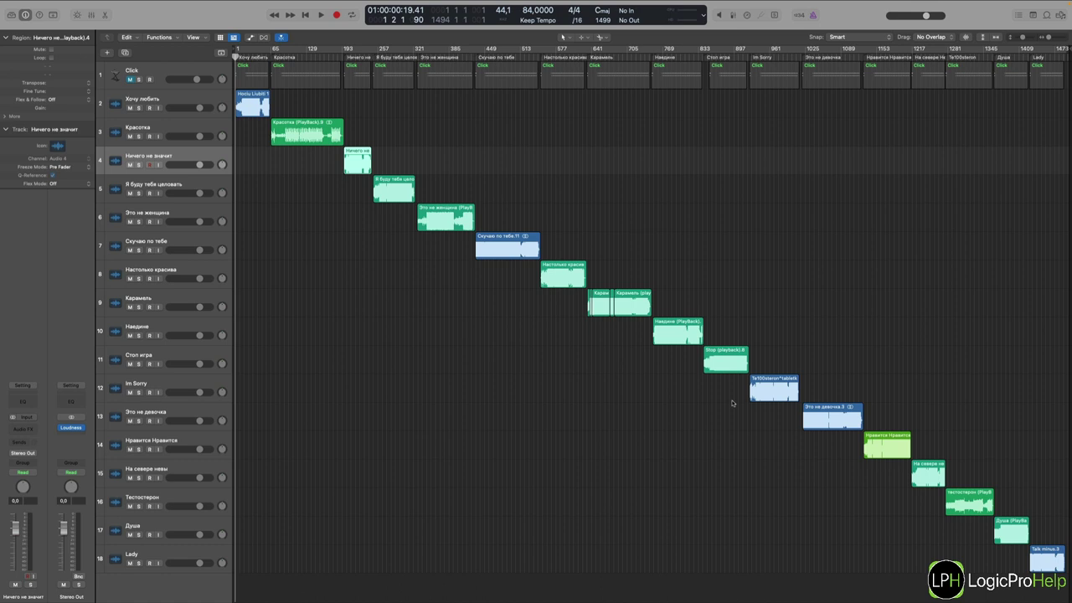
click(153, 353)
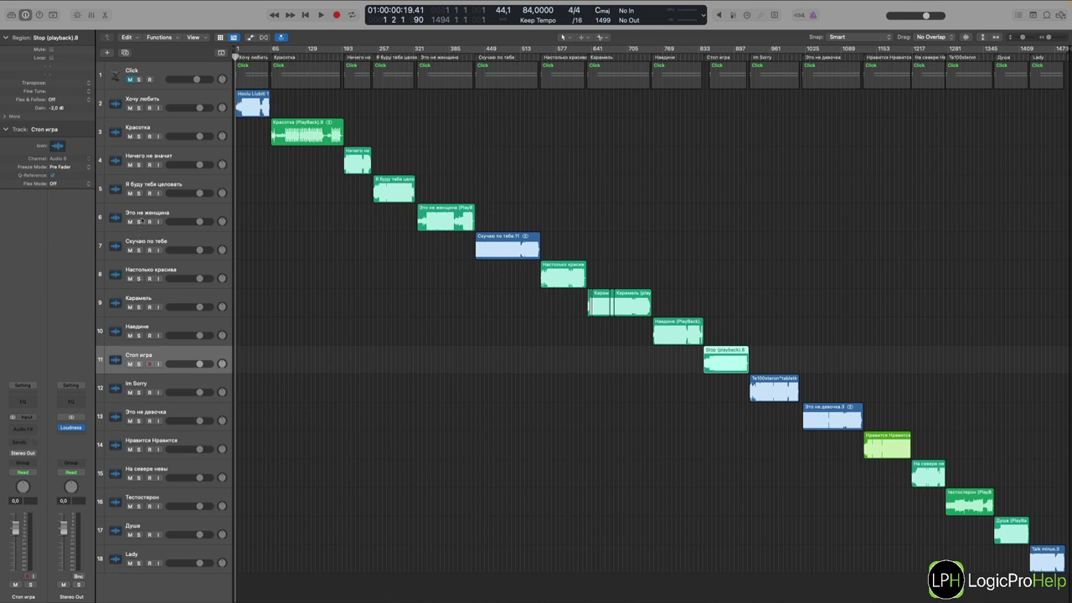
click(144, 211)
click(23, 429)
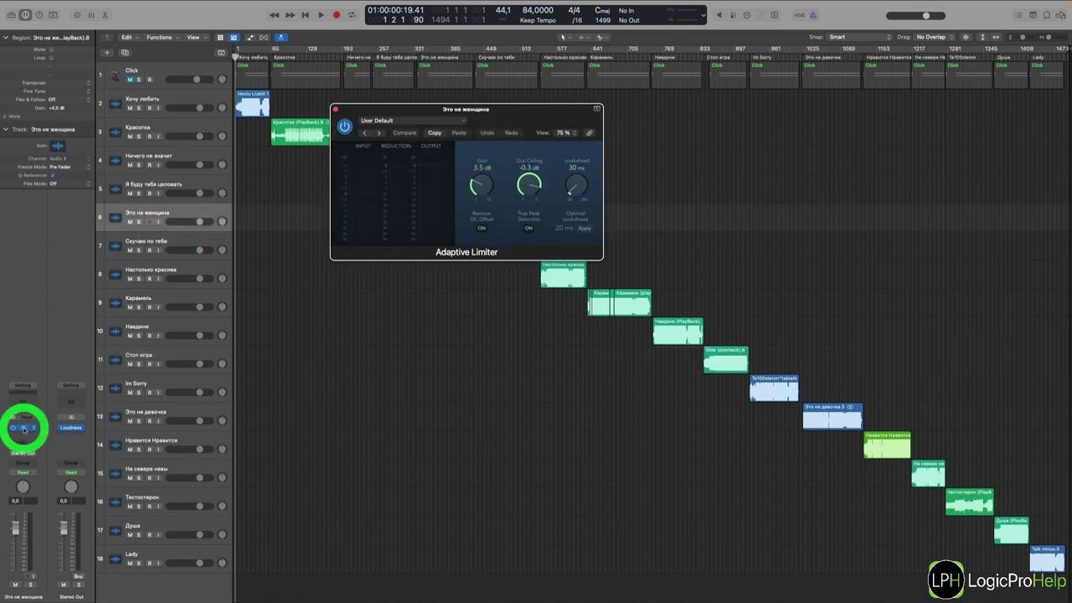
drag(403, 120, 398, 288)
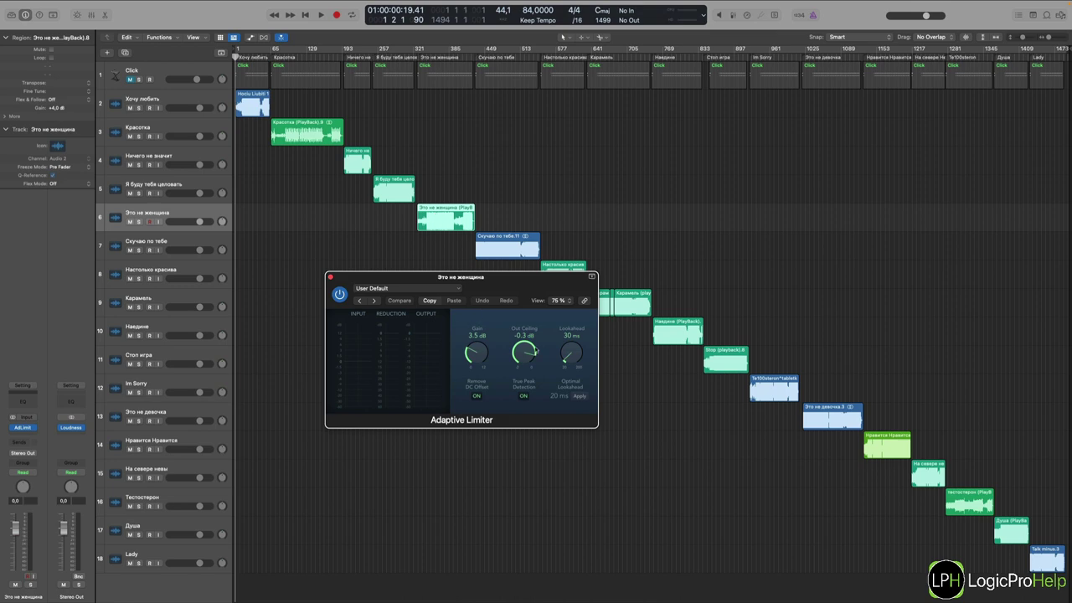
click(330, 277)
click(159, 209)
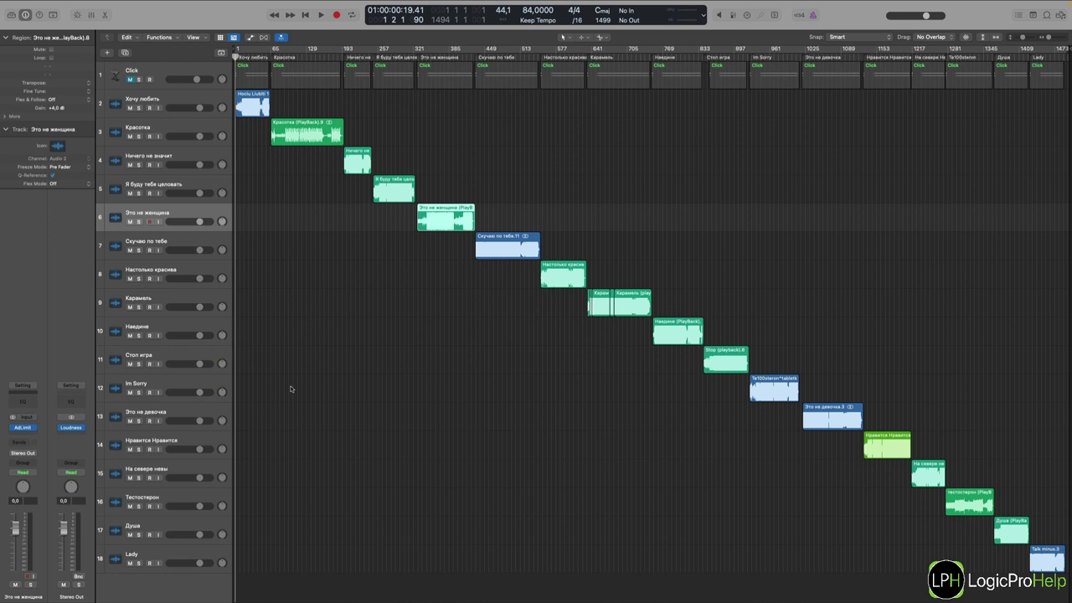
Compare the region parameters of the first few songs, especially «Хочу любить» and «Красотка»
click(294, 136)
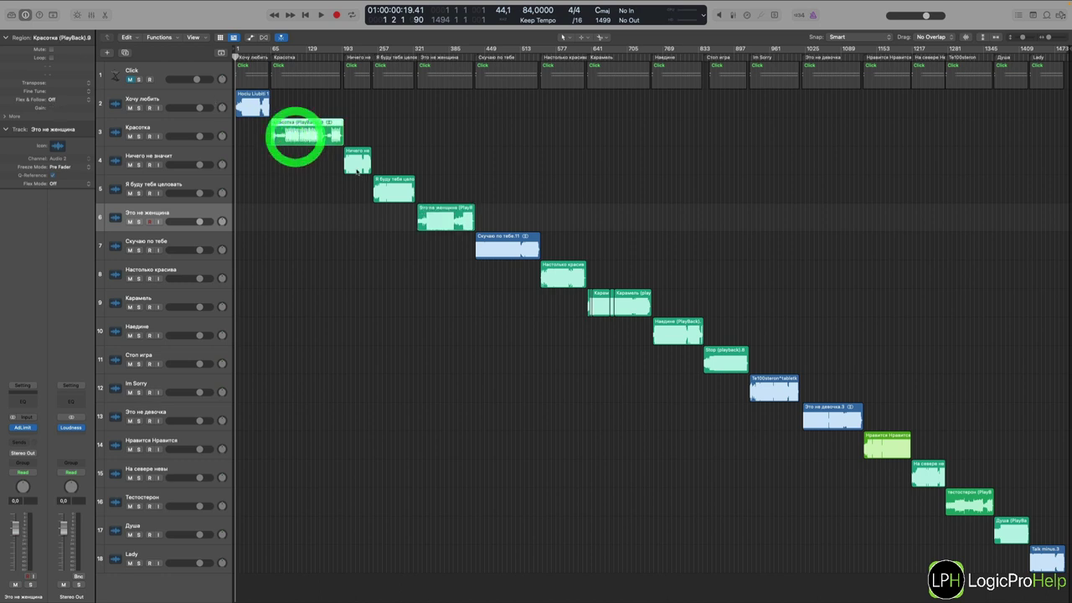
click(354, 165)
click(387, 189)
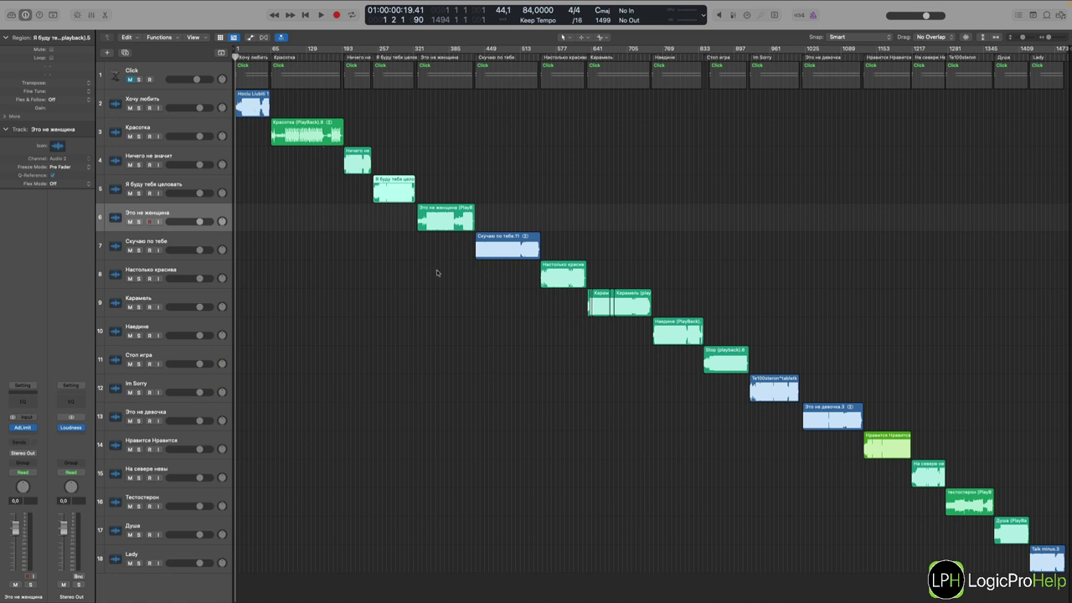
click(617, 427)
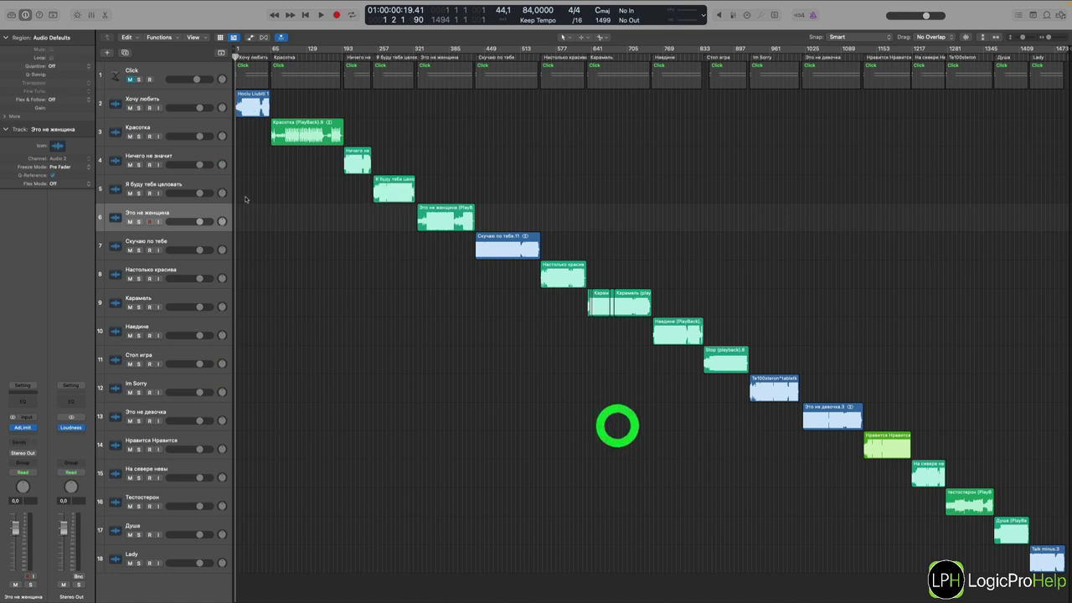
click(170, 99)
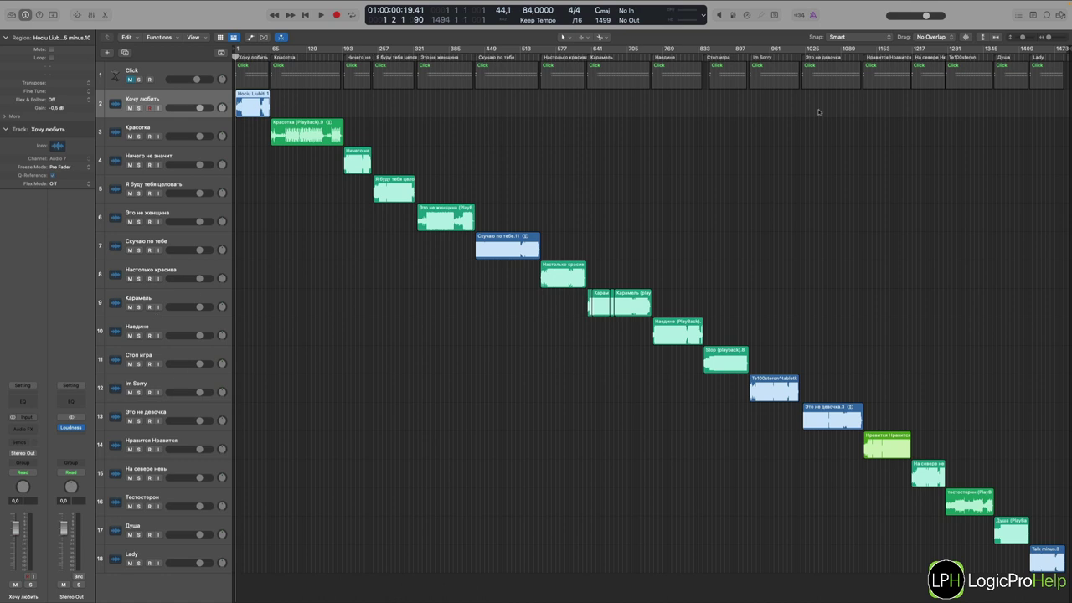
click(307, 131)
click(242, 101)
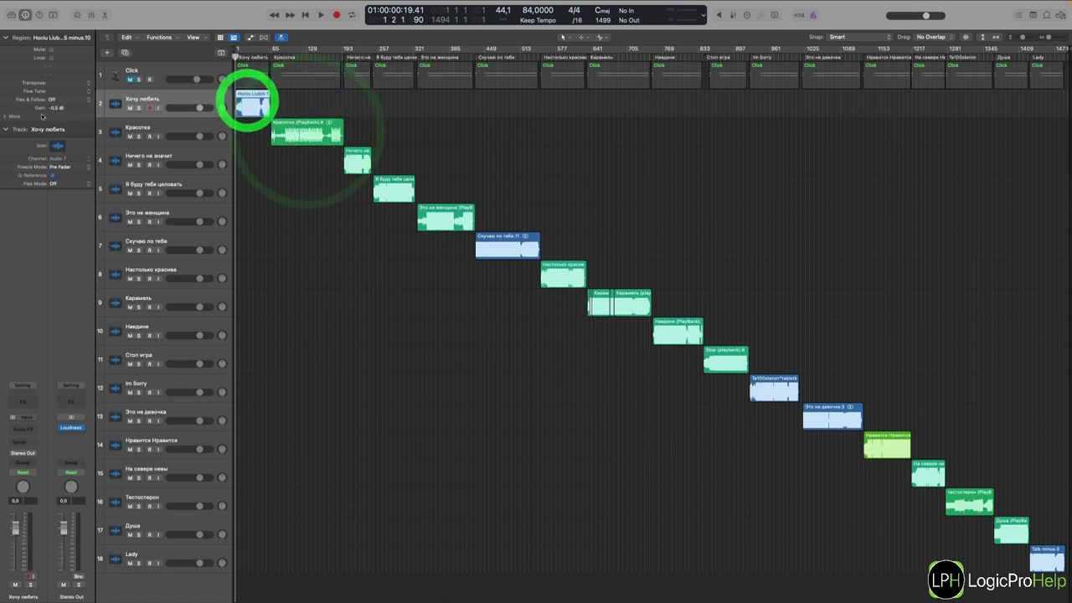
click(317, 139)
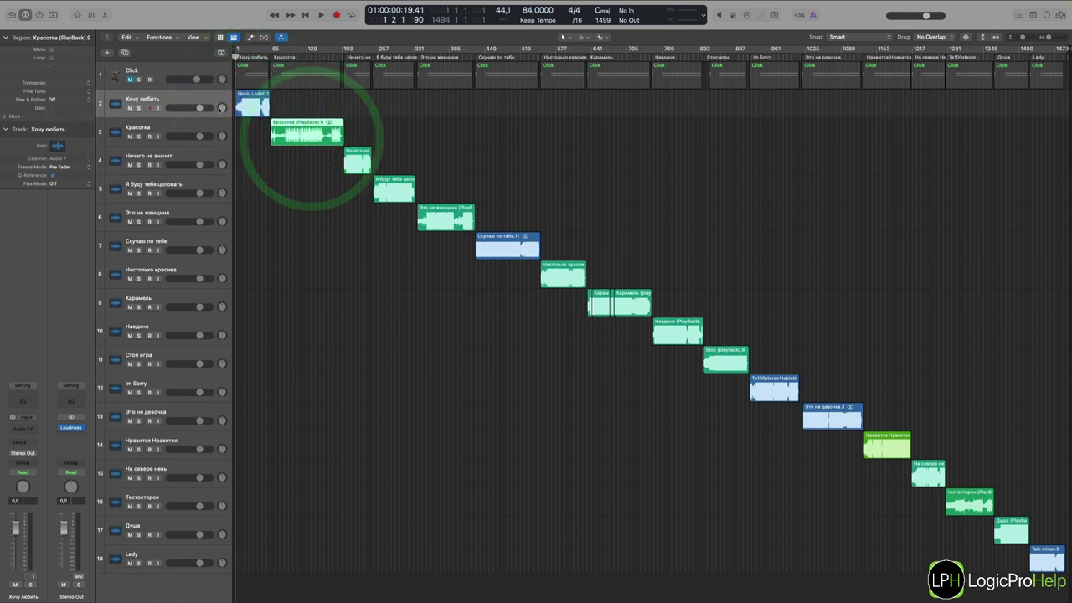
click(247, 101)
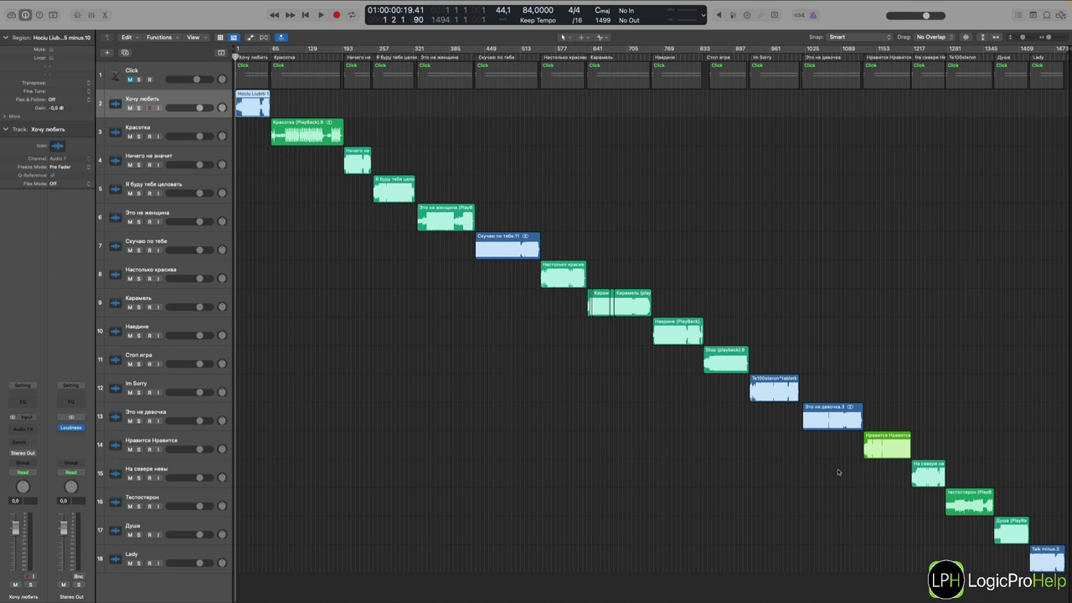
click(281, 145)
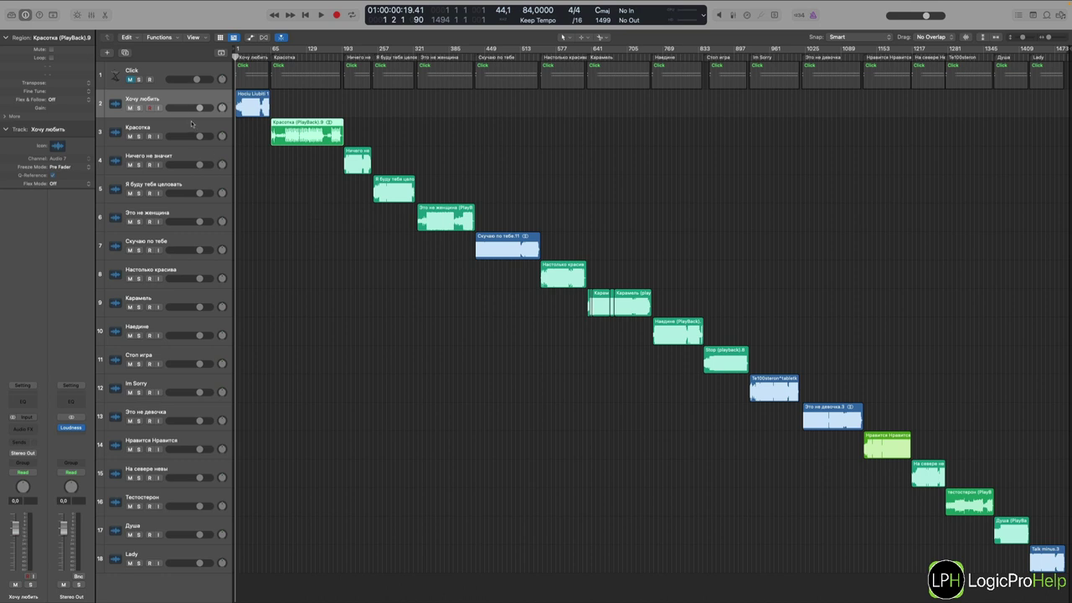
Unmute the Click track and check which instrument its Sampler uses
click(159, 67)
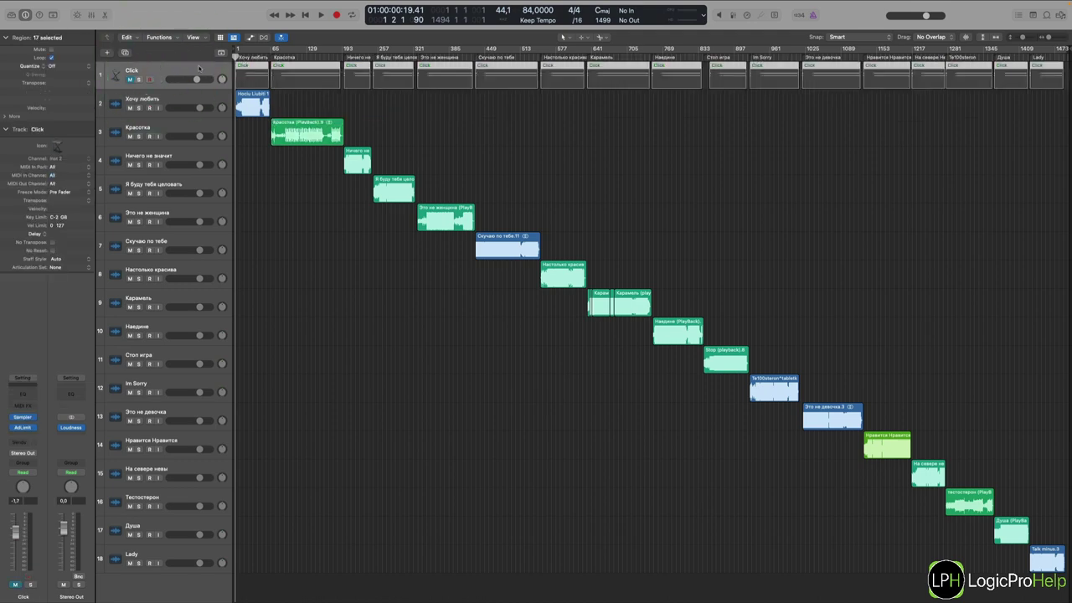
click(130, 80)
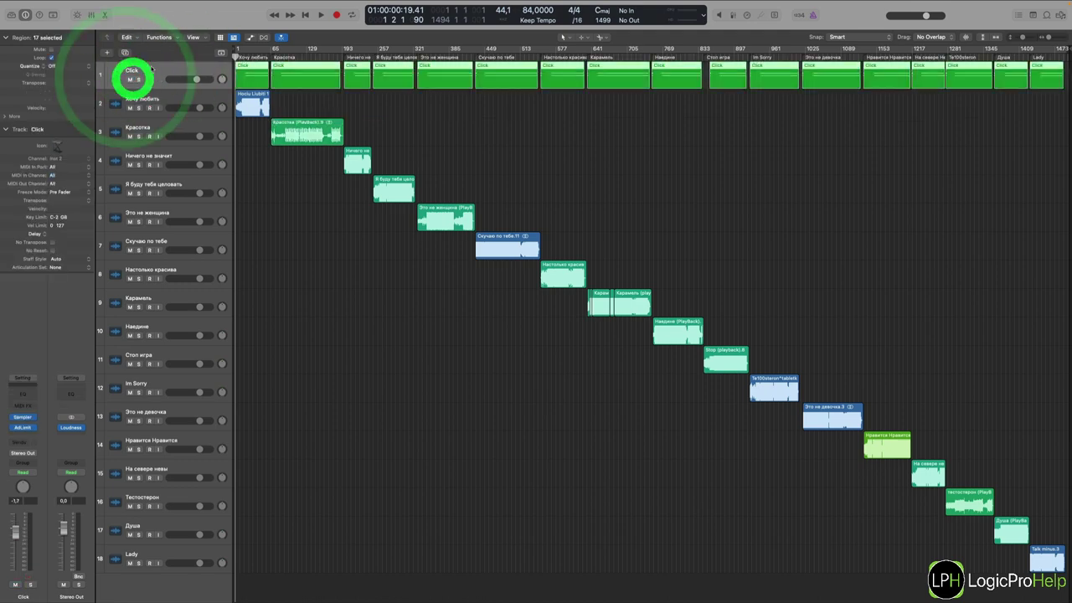
click(23, 416)
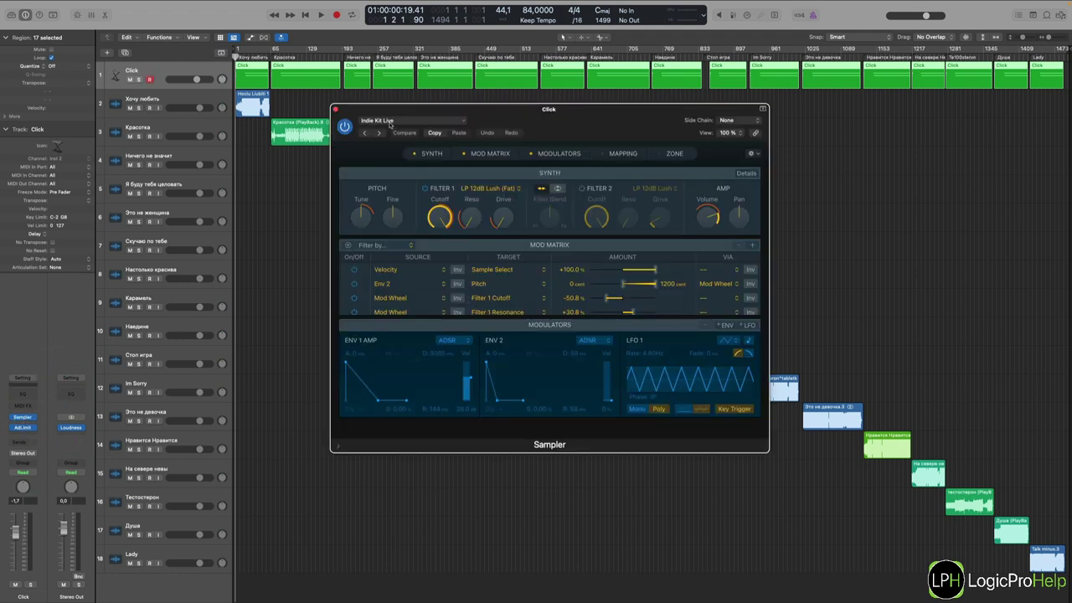
click(335, 109)
Audition the click notes of the Click regions in the Piano Roll and check the metronome options
double_click(251, 74)
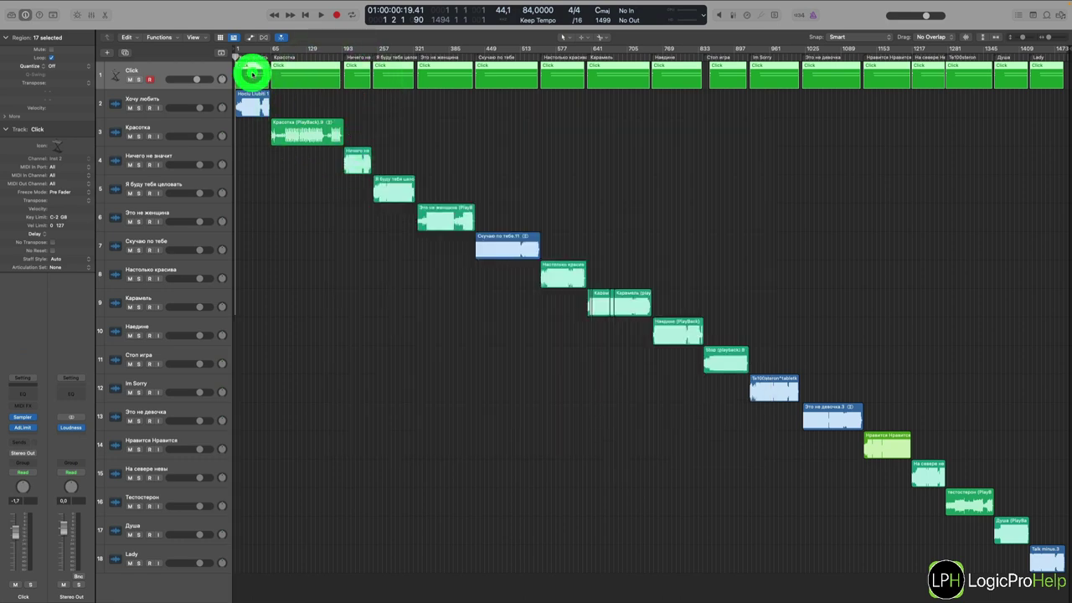
click(208, 474)
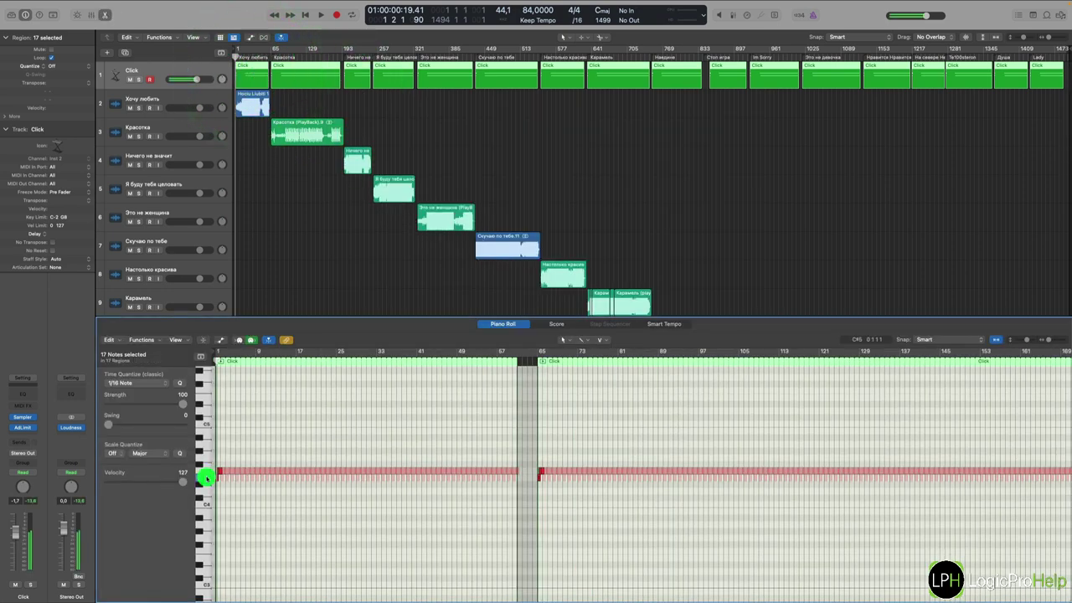
click(207, 472)
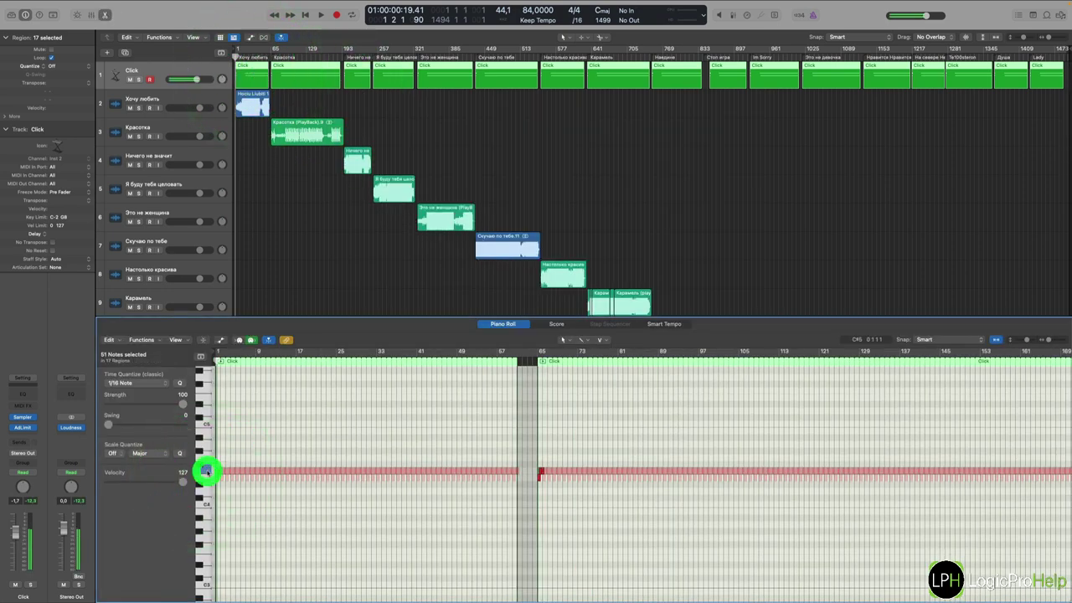
click(206, 473)
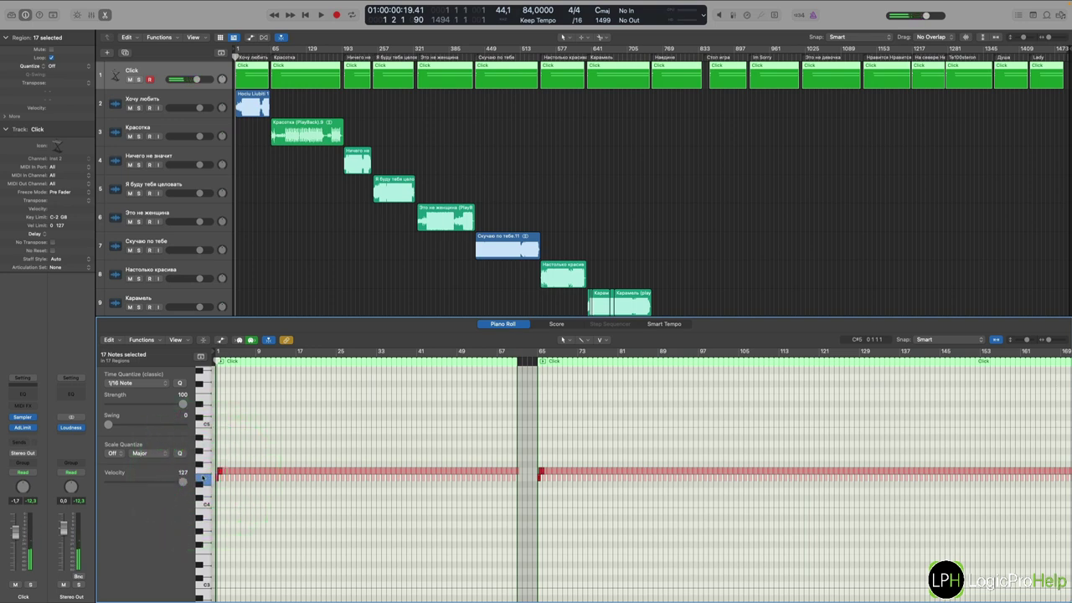
right_click(812, 15)
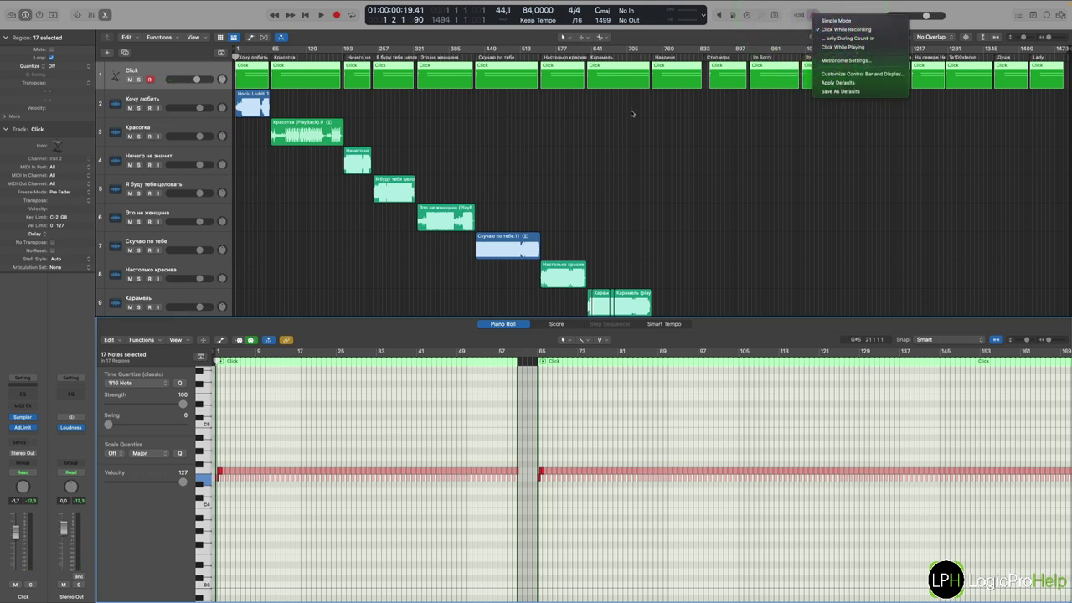
click(631, 112)
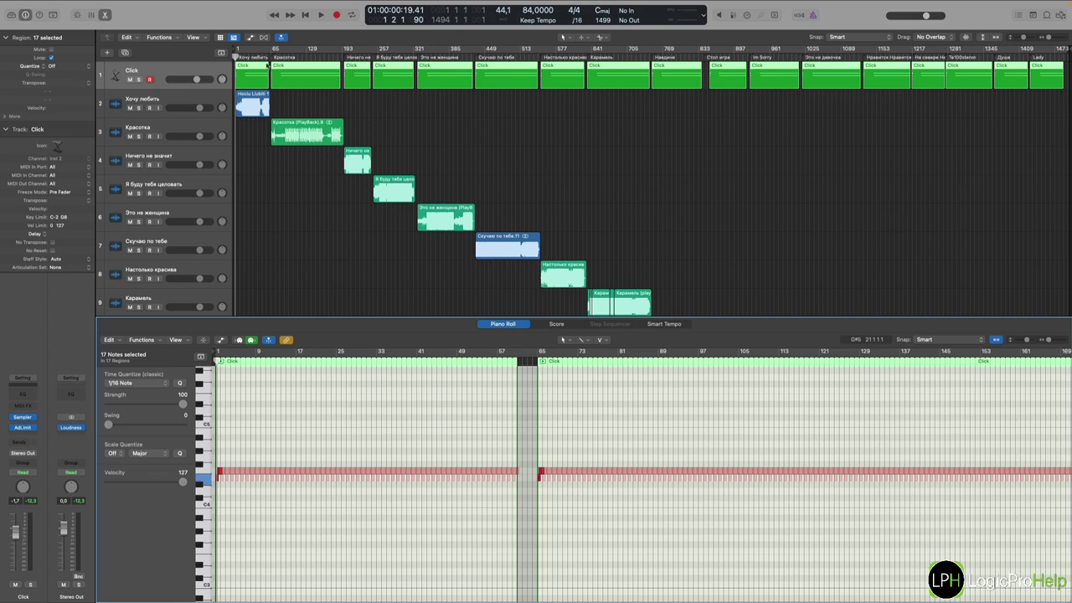
Place the playhead at bar 61, where the first Click region ends under the «Хочу любить» song
alt+super+click(265, 55)
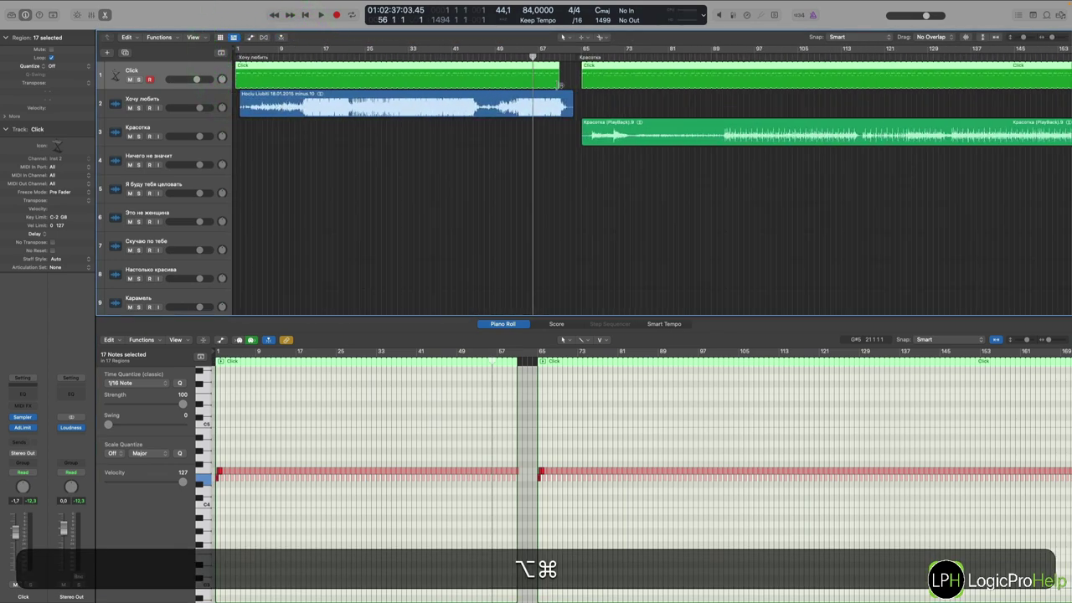
alt+super+click(560, 55)
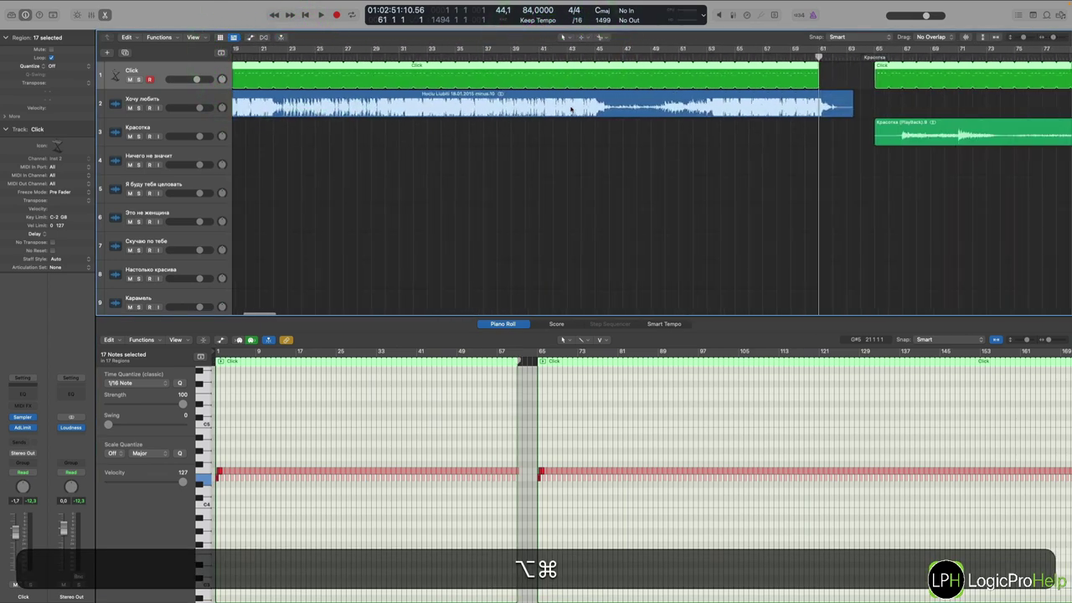
Examine how the first Click region lines up with the end of «Хочу любить» and the start of «Красотка»
scroll(572, 109, right, 5)
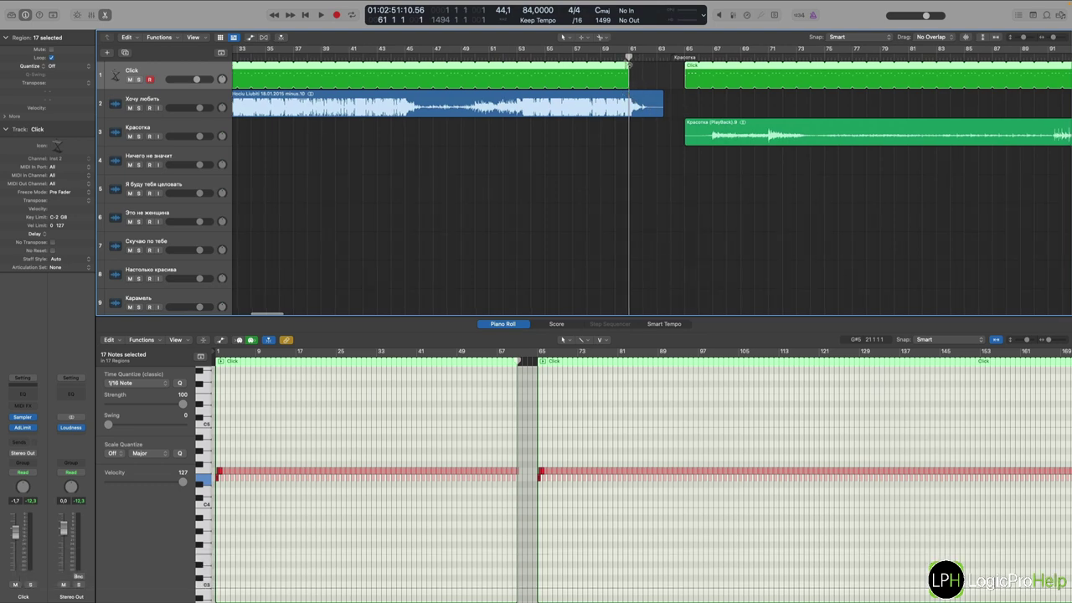
scroll(662, 74, right, 1)
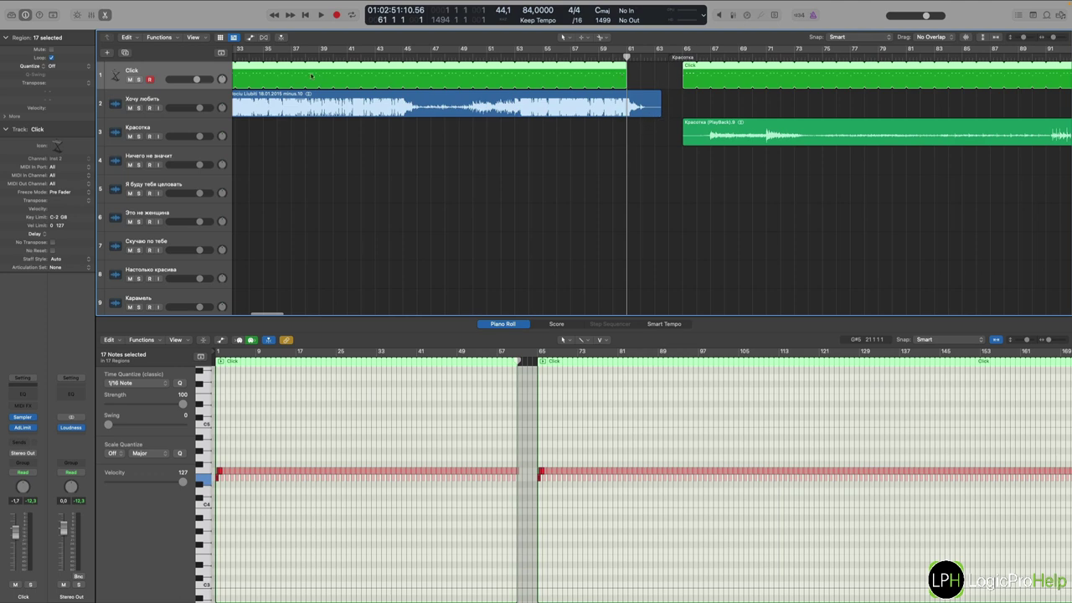
scroll(312, 76, left, 10)
click(182, 66)
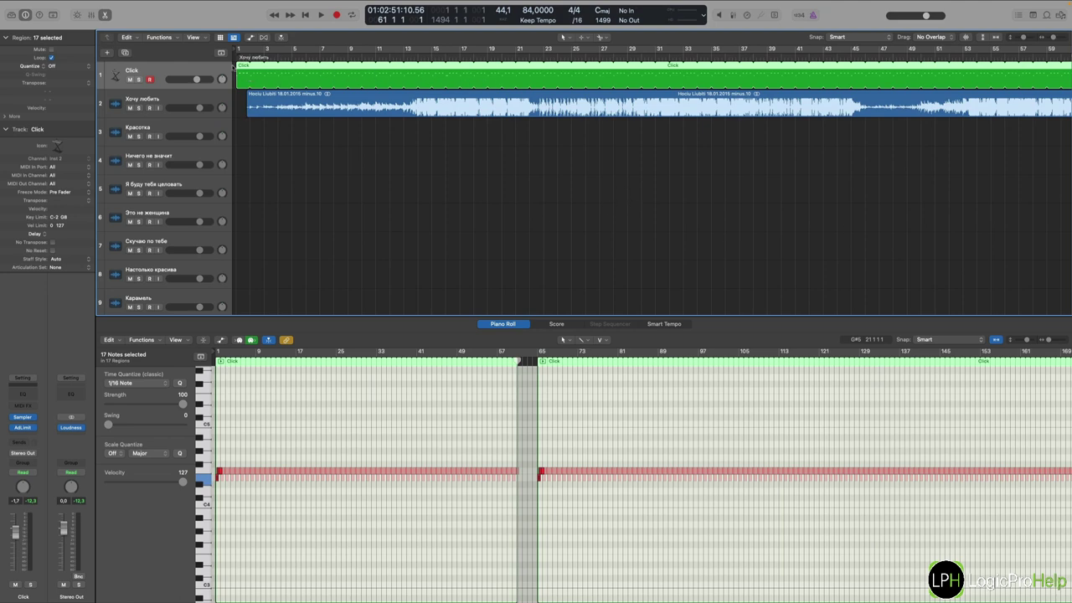
click(172, 67)
scroll(513, 77, right, 10)
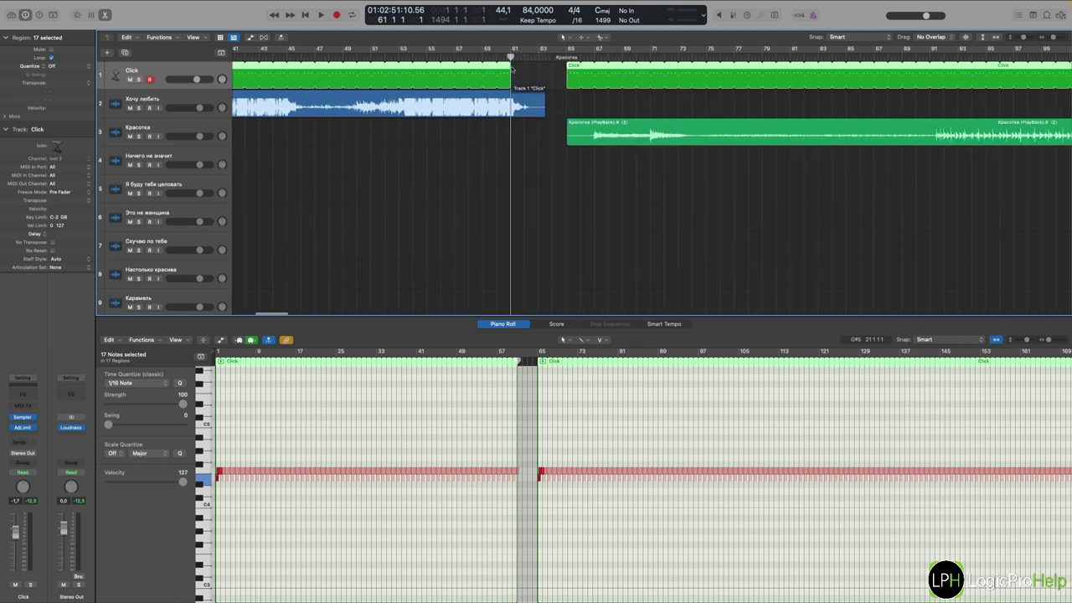
scroll(537, 150, down, 5)
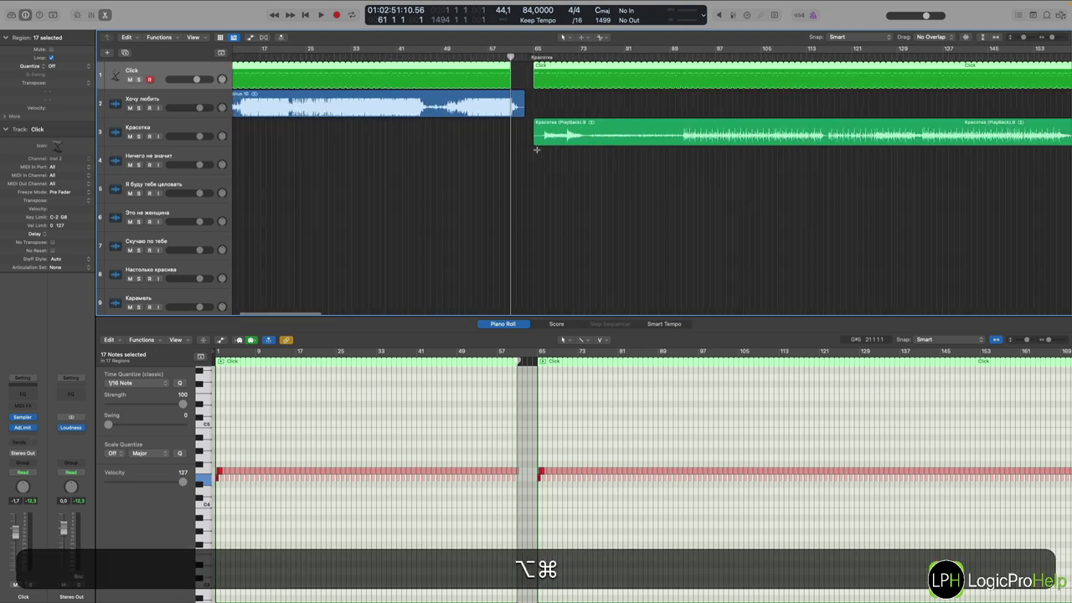
scroll(537, 149, down, 5)
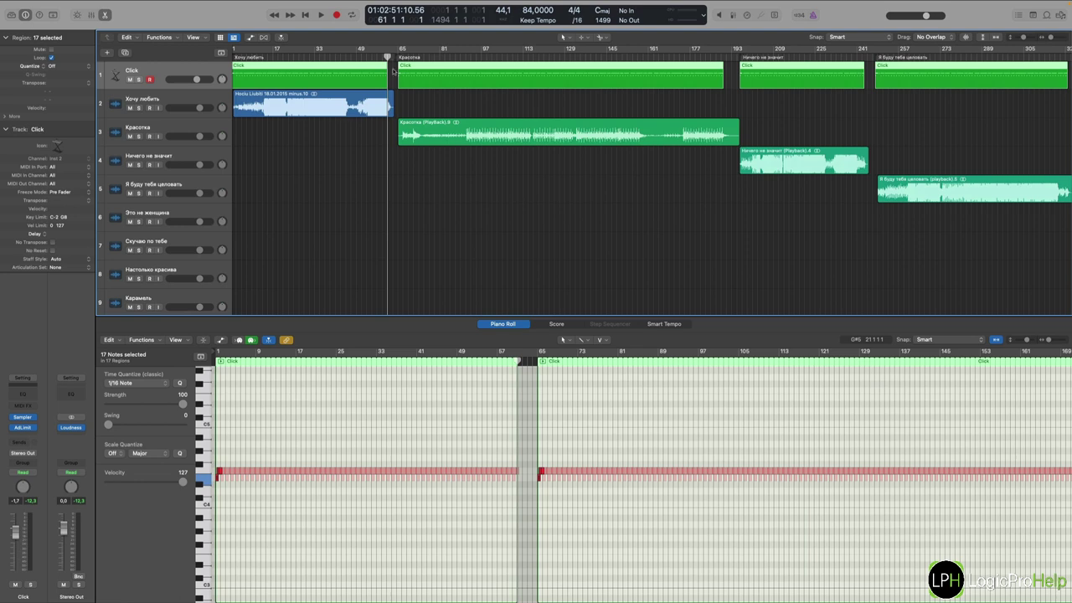
scroll(392, 75, up, 3)
scroll(392, 75, up, 2)
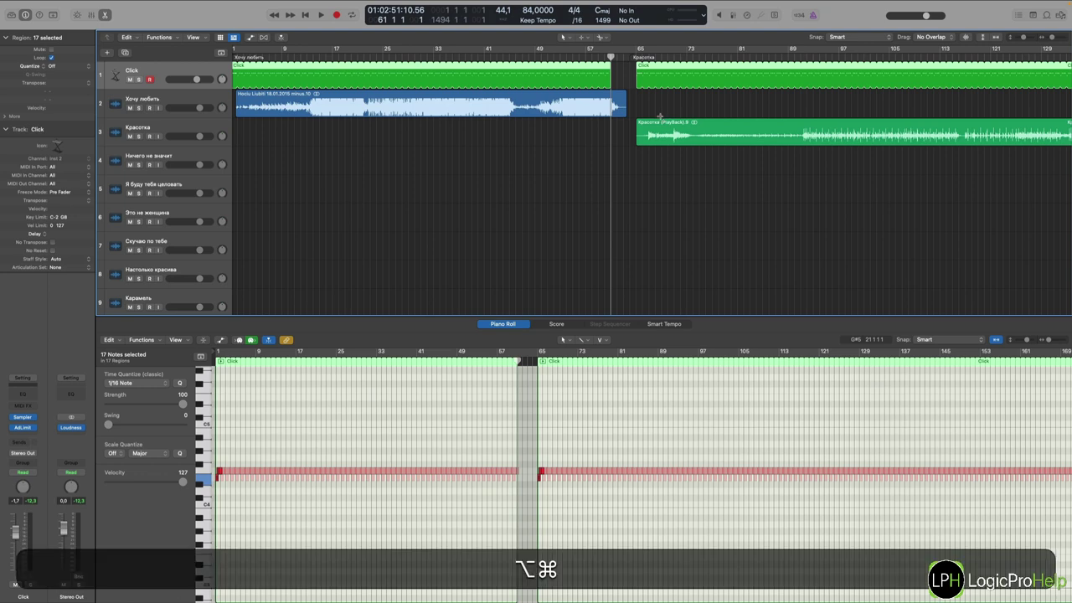
alt+super+scroll(660, 118, up, 5)
scroll(660, 118, left, 5)
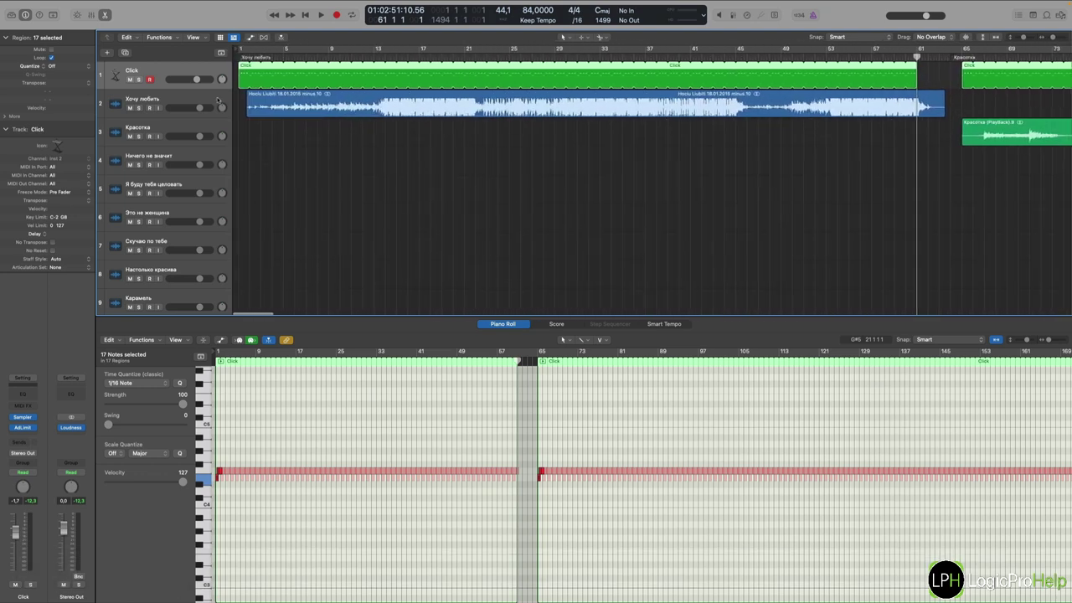
Place the playhead at bar 1 and compare the Click regions with the song regions across the whole set
click(239, 58)
alt+super+scroll(273, 107, up, 5)
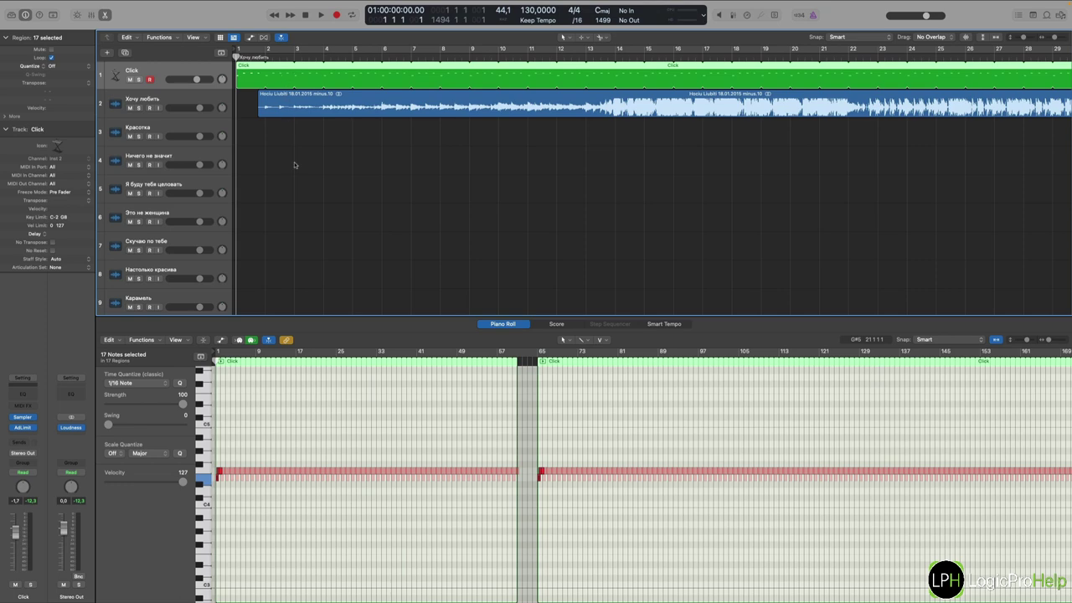
scroll(306, 161, down, 1)
scroll(307, 161, down, 10)
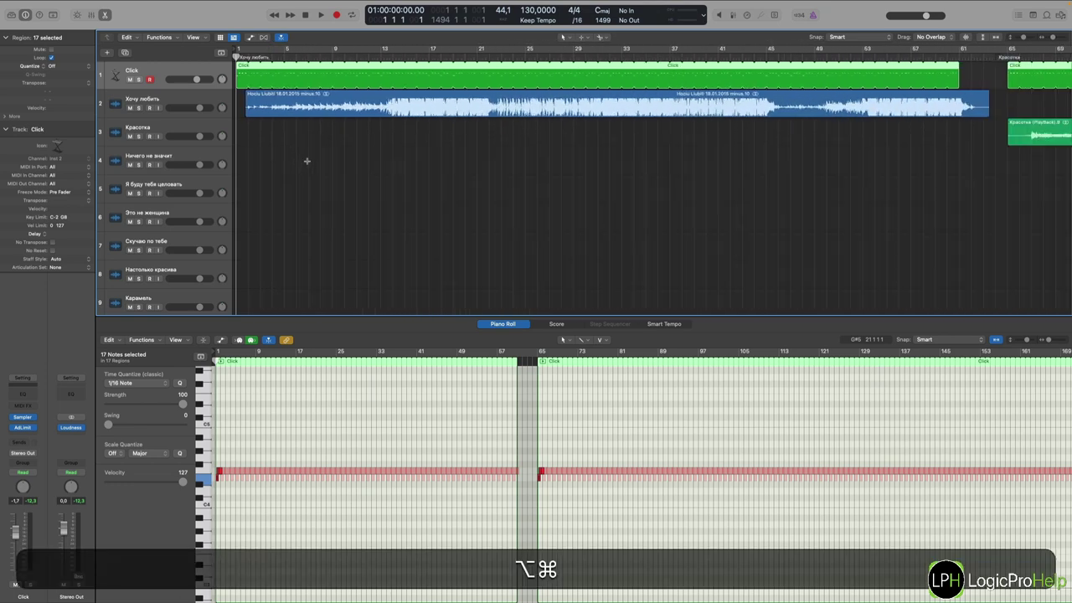
scroll(307, 163, down, 2)
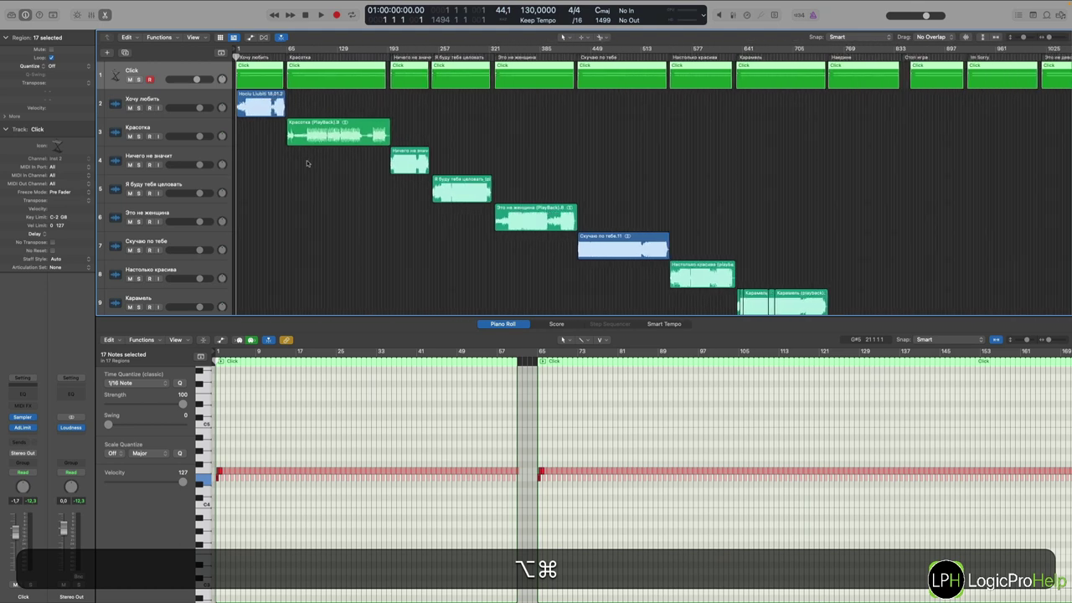
scroll(307, 160, up, 6)
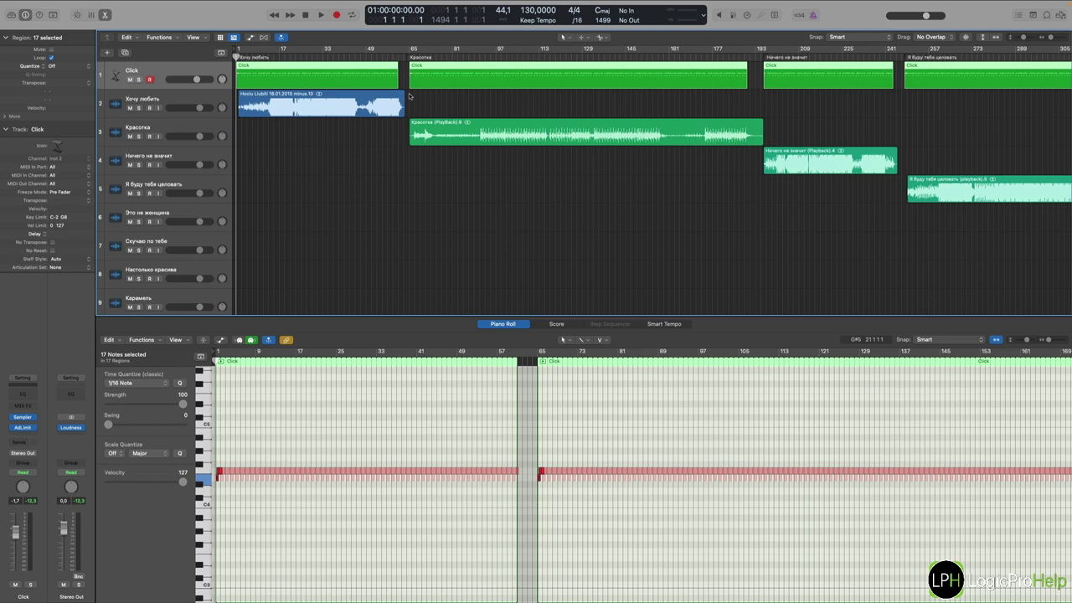
scroll(527, 202, down, 5)
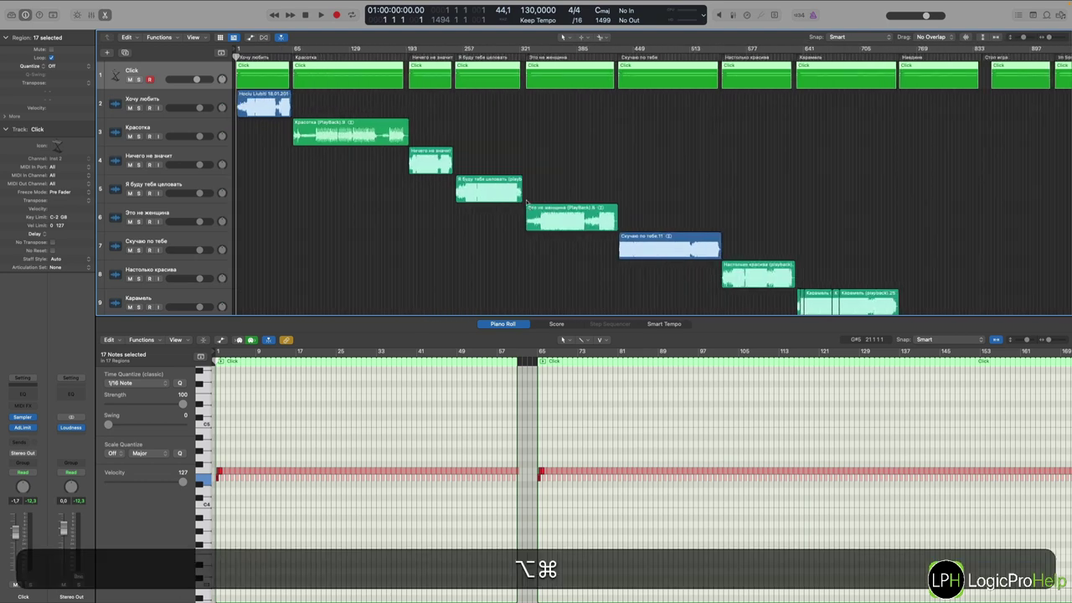
scroll(527, 201, down, 3)
Close the Piano Roll and check the channel strips of the first and last song tracks, «Хочу любить» and «Lady»
click(176, 67)
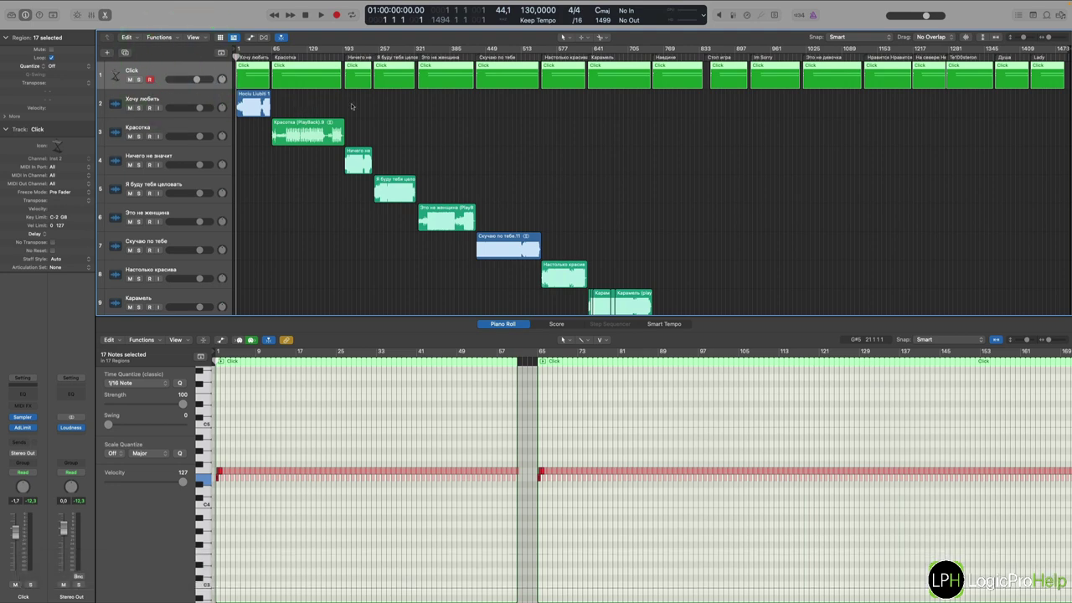
click(105, 15)
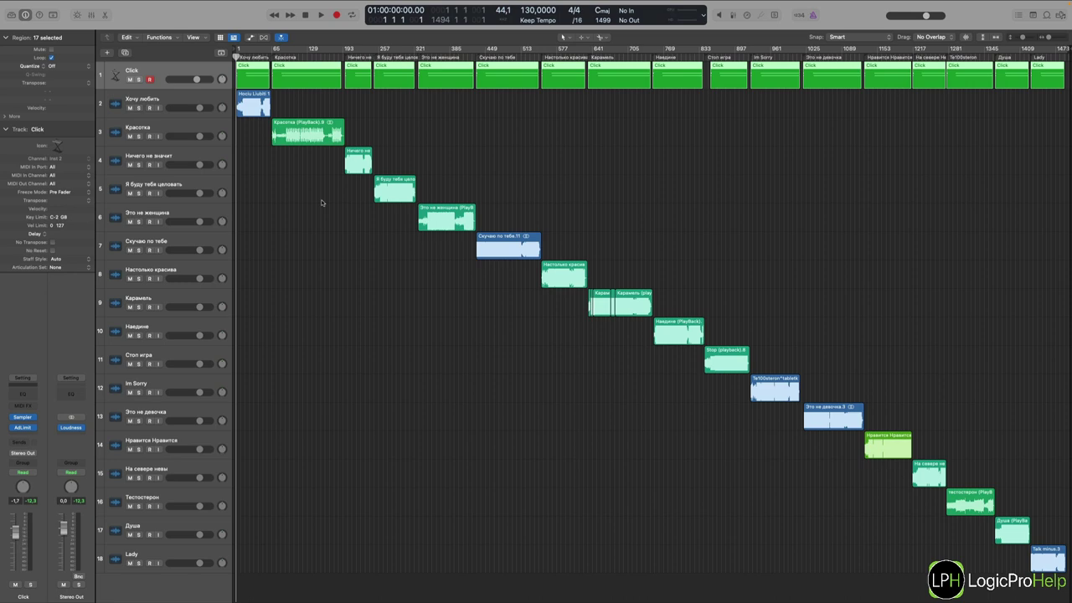
click(158, 107)
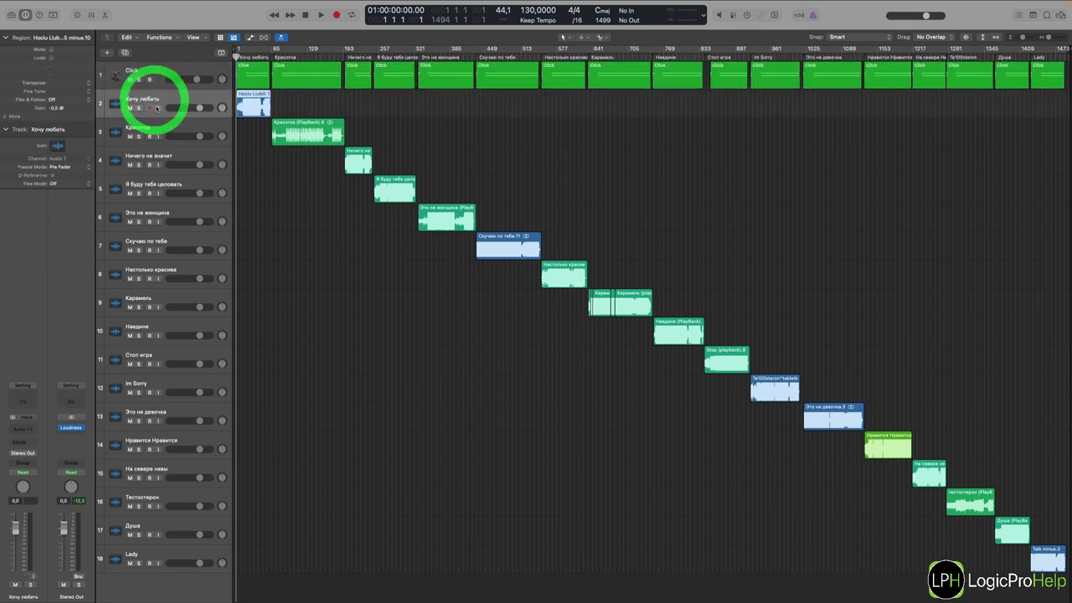
scroll(151, 313, down, 1)
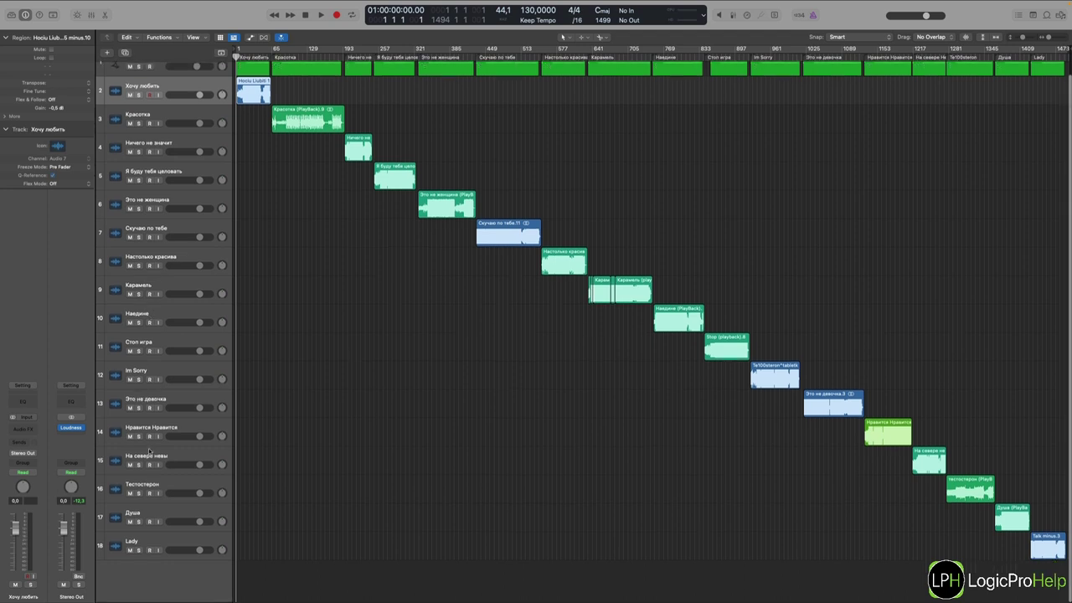
click(158, 541)
scroll(157, 335, up, 1)
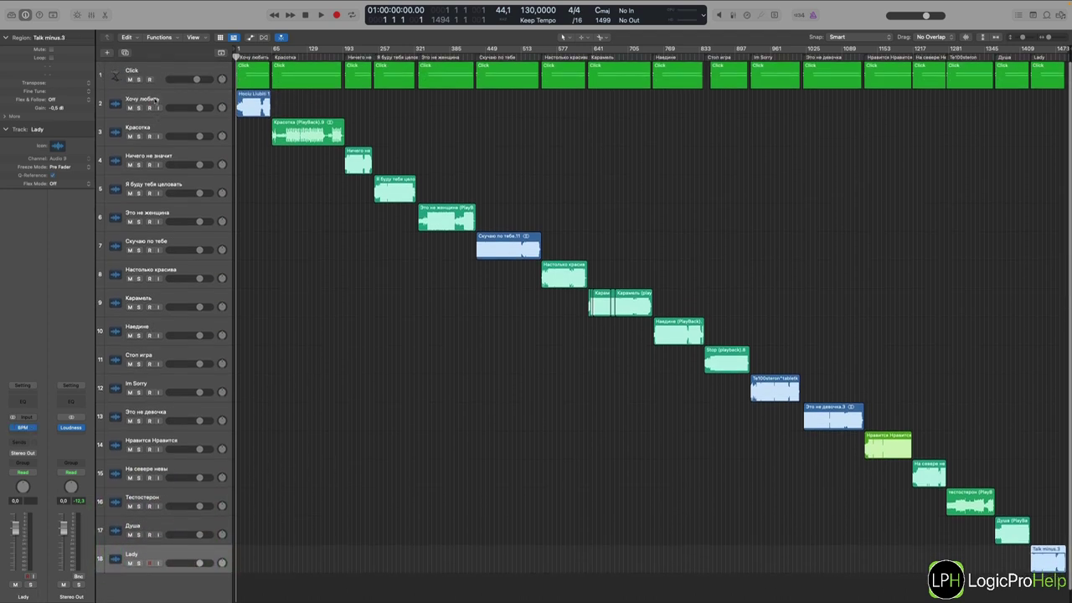
click(156, 99)
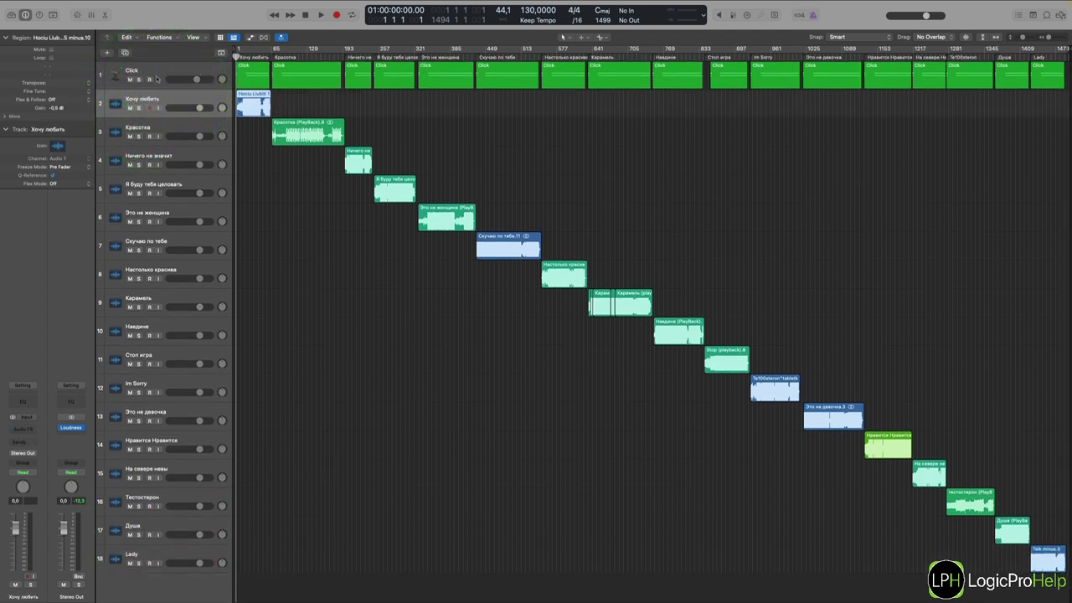
Check the output routing options of the Click track and compare its channel strip with that of «Хочу любить»
click(156, 78)
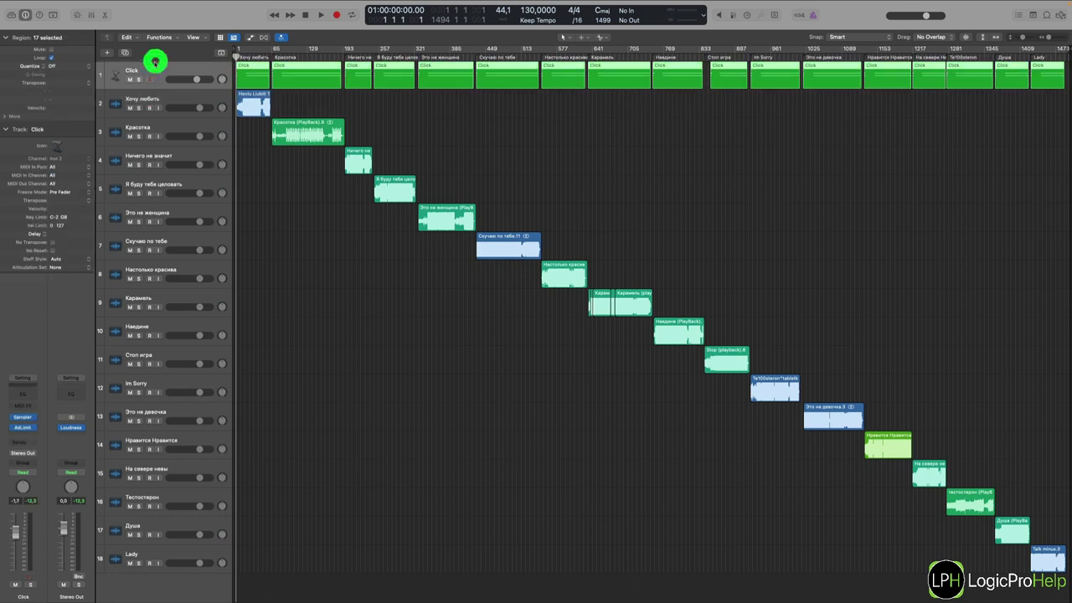
click(24, 453)
mouse_move(34, 481)
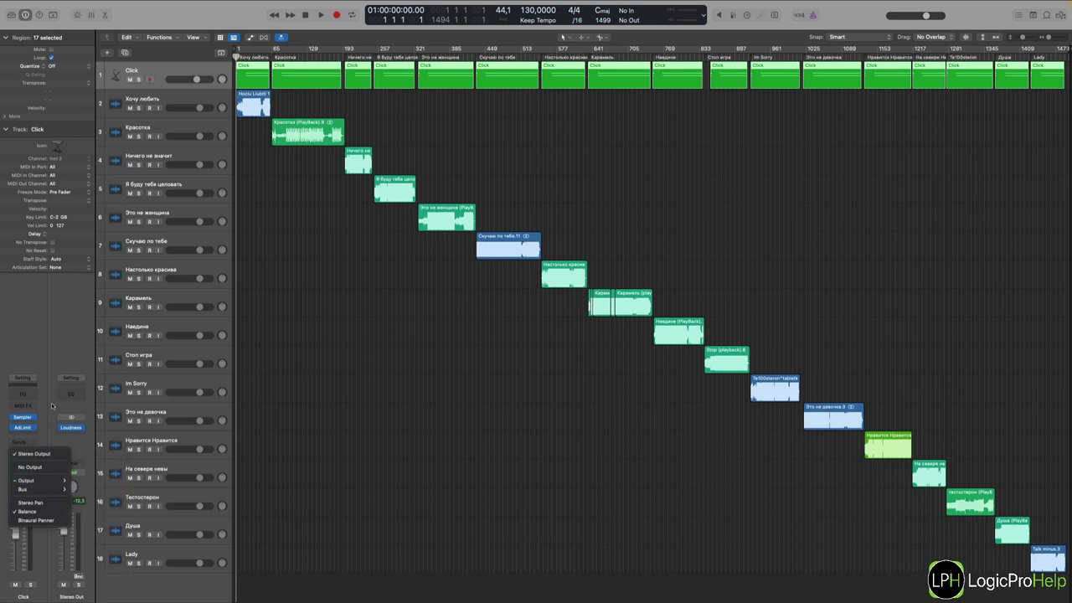
click(52, 351)
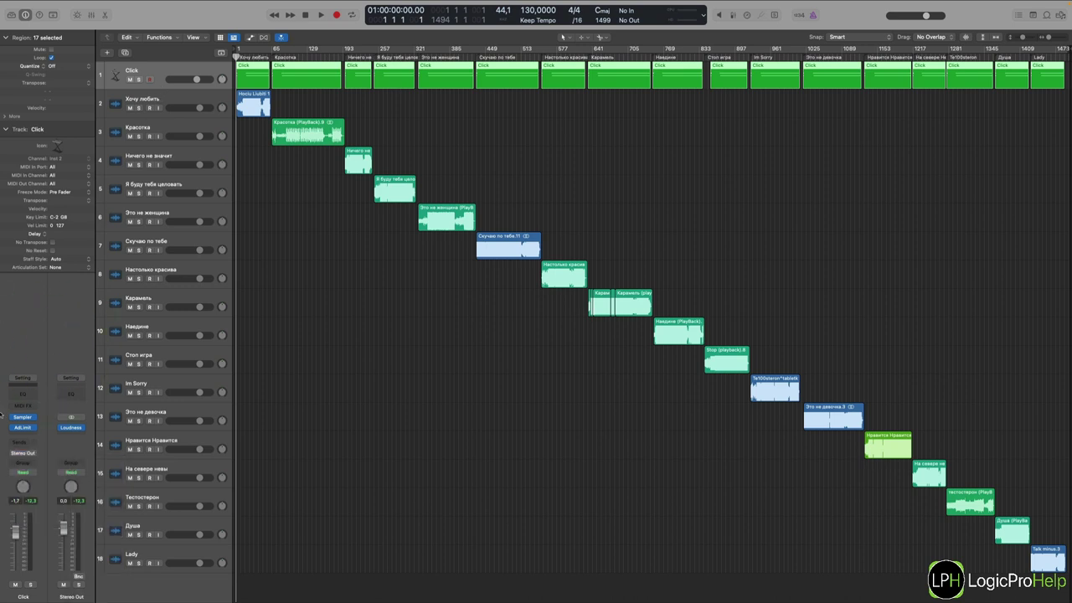
click(157, 96)
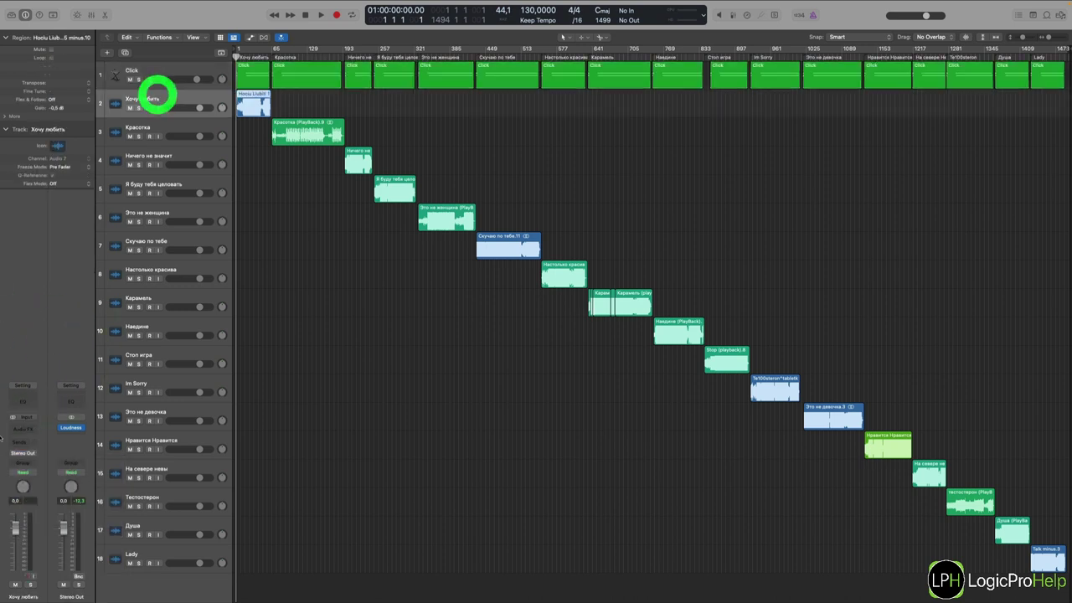
Switch the Click track's Sampler and Adaptive Limiter to their Mono versions
click(149, 74)
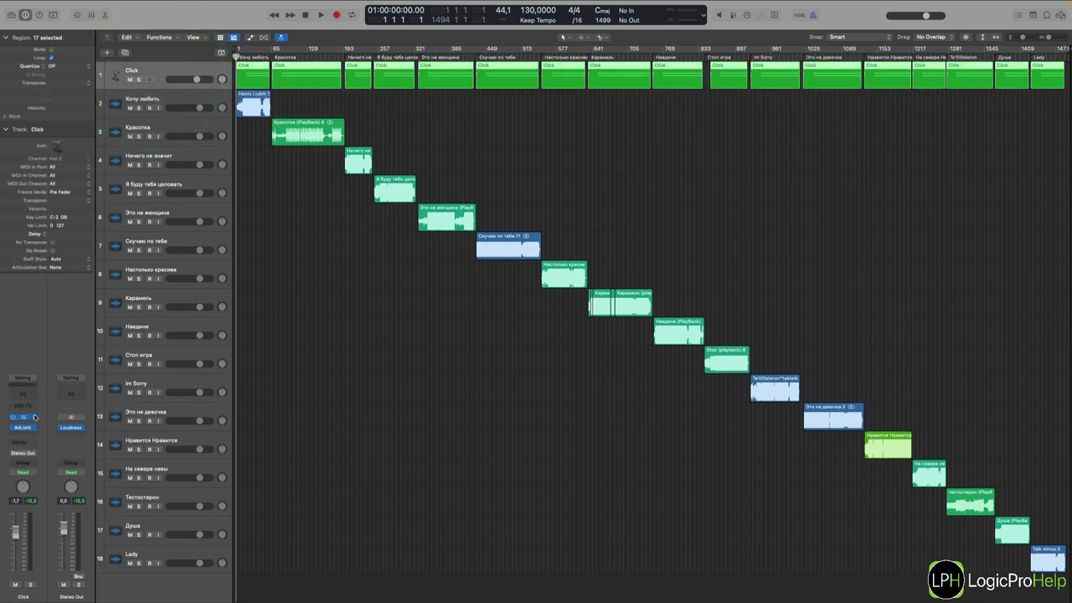
click(35, 418)
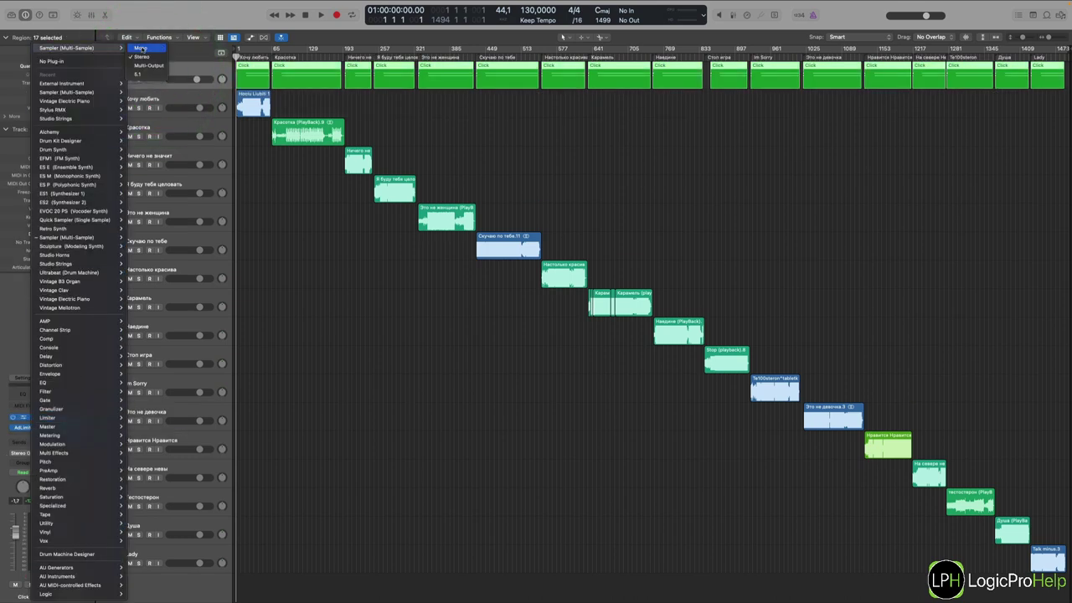
click(140, 48)
click(23, 434)
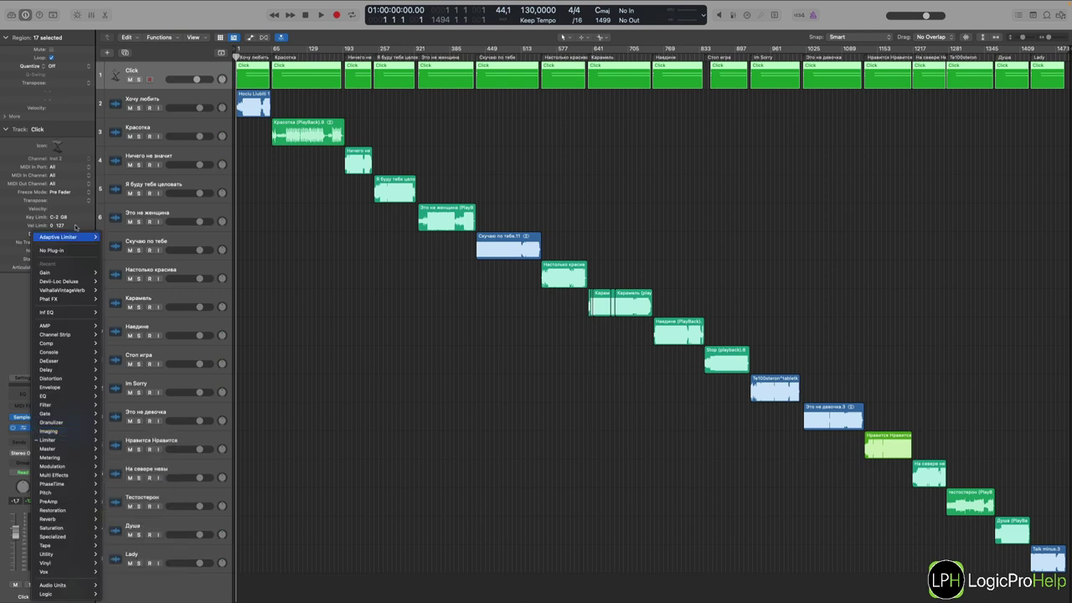
click(107, 239)
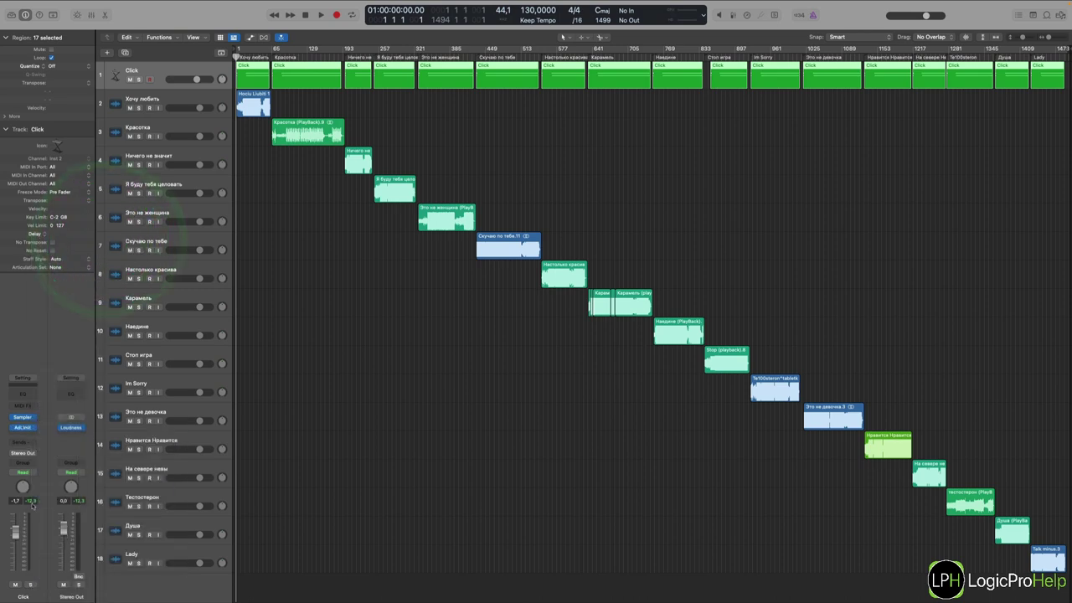
Look through the mono outputs available for the Click track, leaving its routing on Stereo Output
click(28, 453)
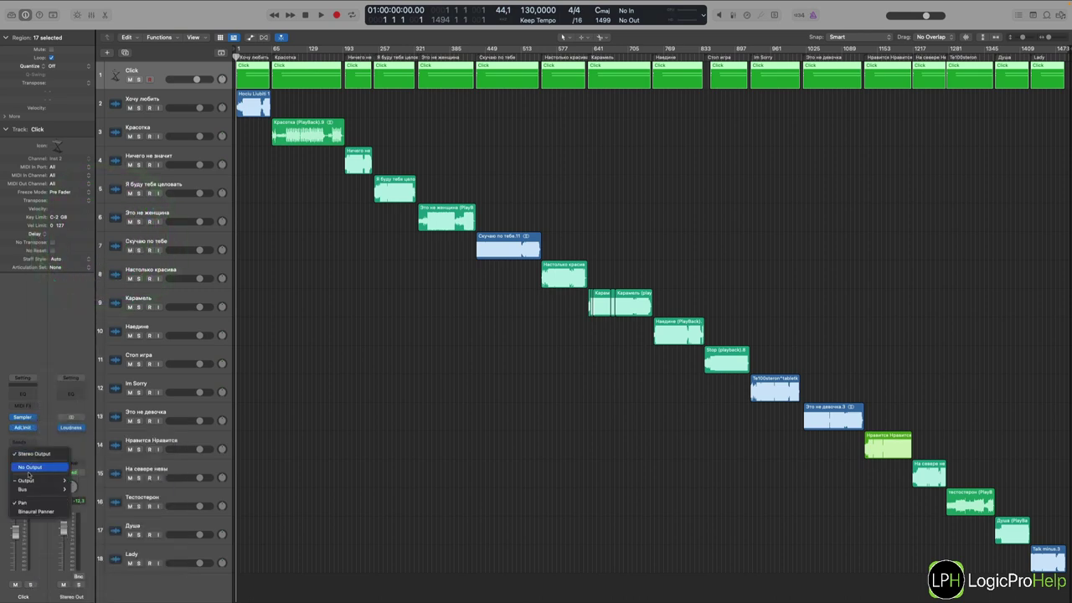
mouse_move(34, 480)
mouse_move(126, 594)
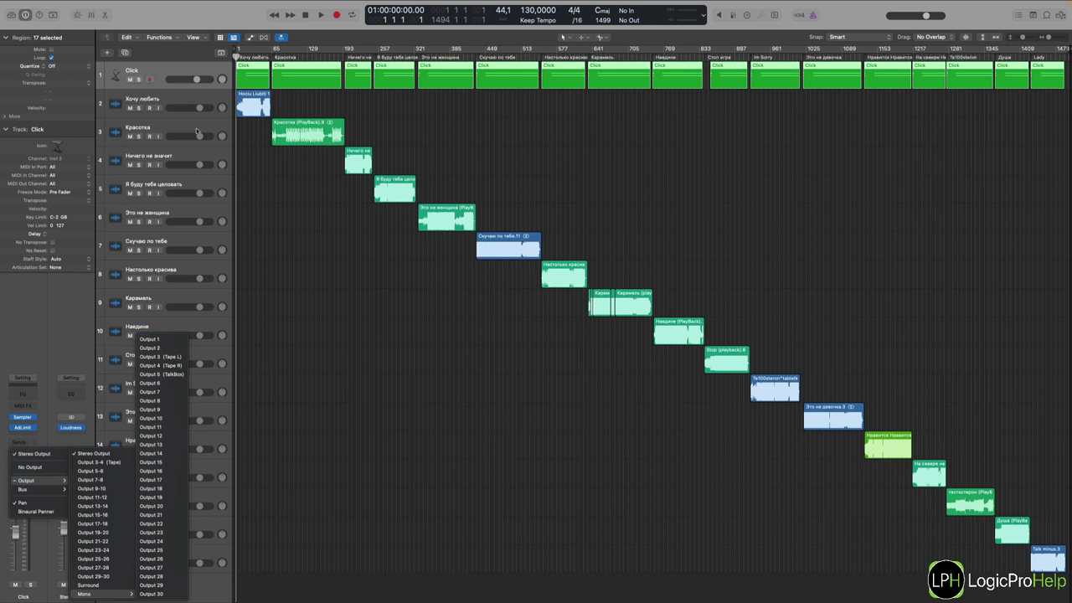
click(272, 165)
Try the mono channel format on «Хочу любить» and check which mono outputs it offers
click(201, 103)
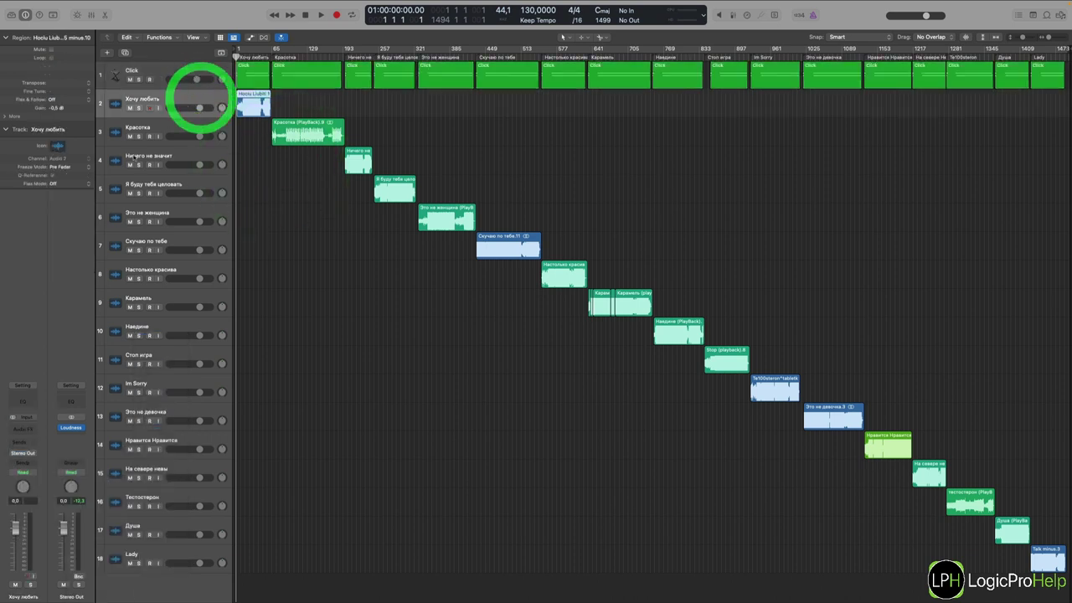
click(18, 419)
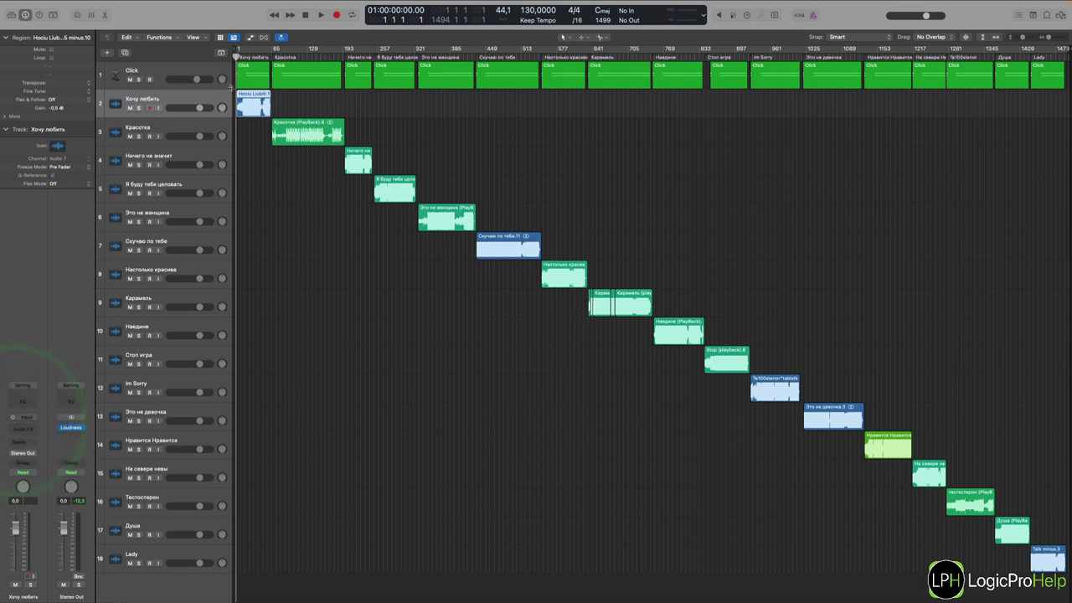
click(28, 453)
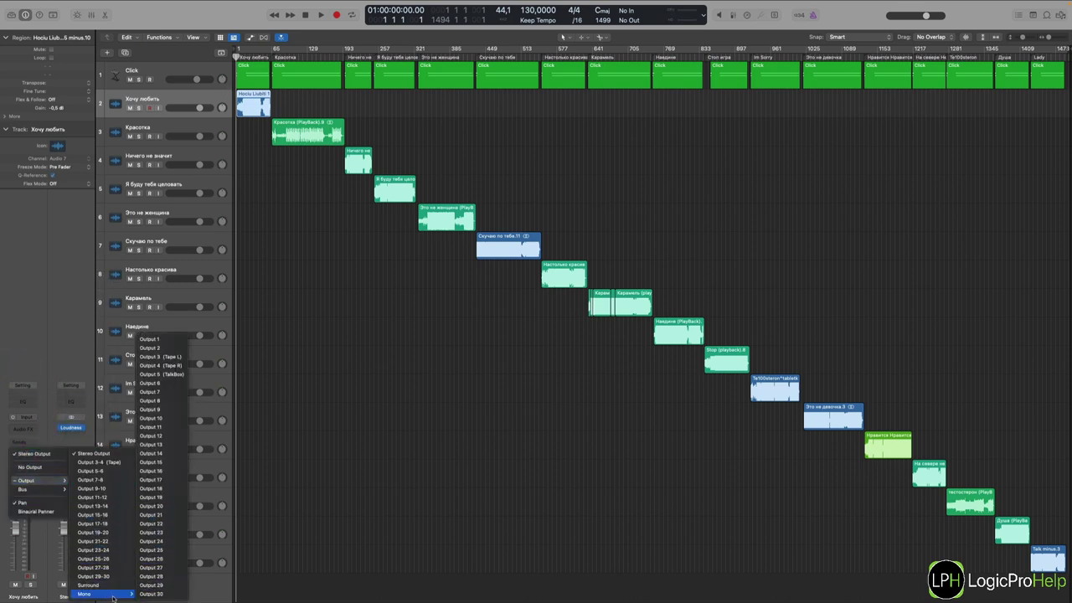
click(153, 348)
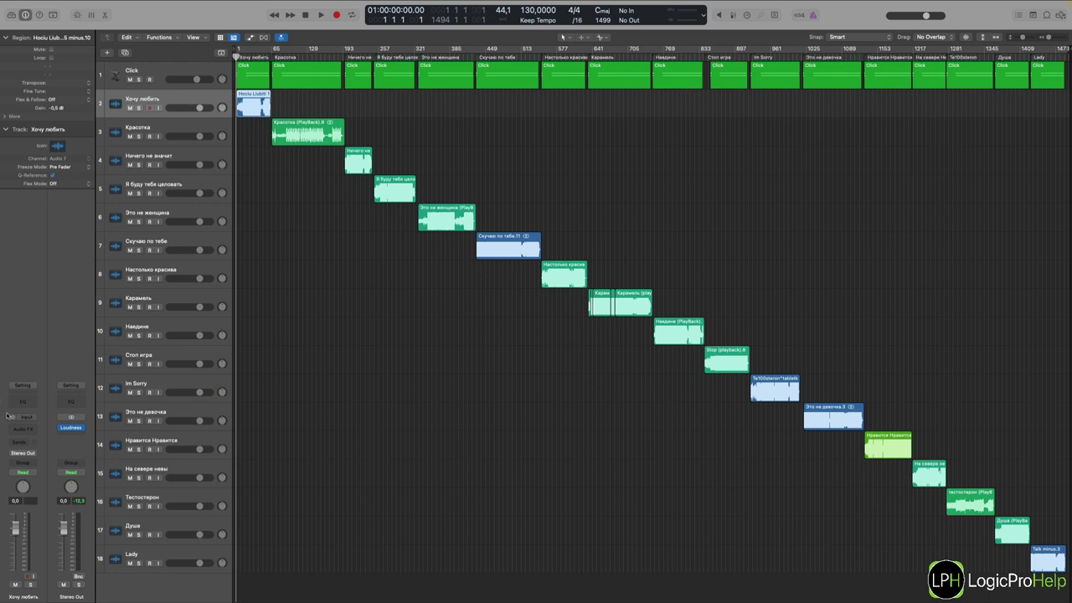
click(157, 100)
click(159, 74)
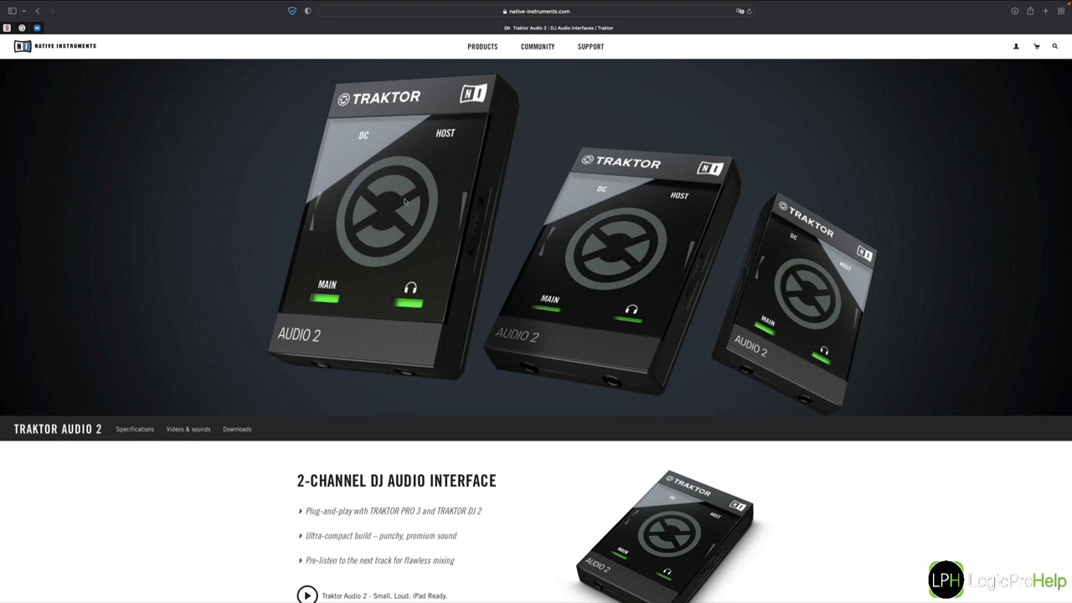
Switch to the browser and look over the Traktor Audio 2 product page on the Native Instruments site
scroll(576, 308, down, 2)
scroll(561, 284, up, 3)
scroll(718, 320, down, 5)
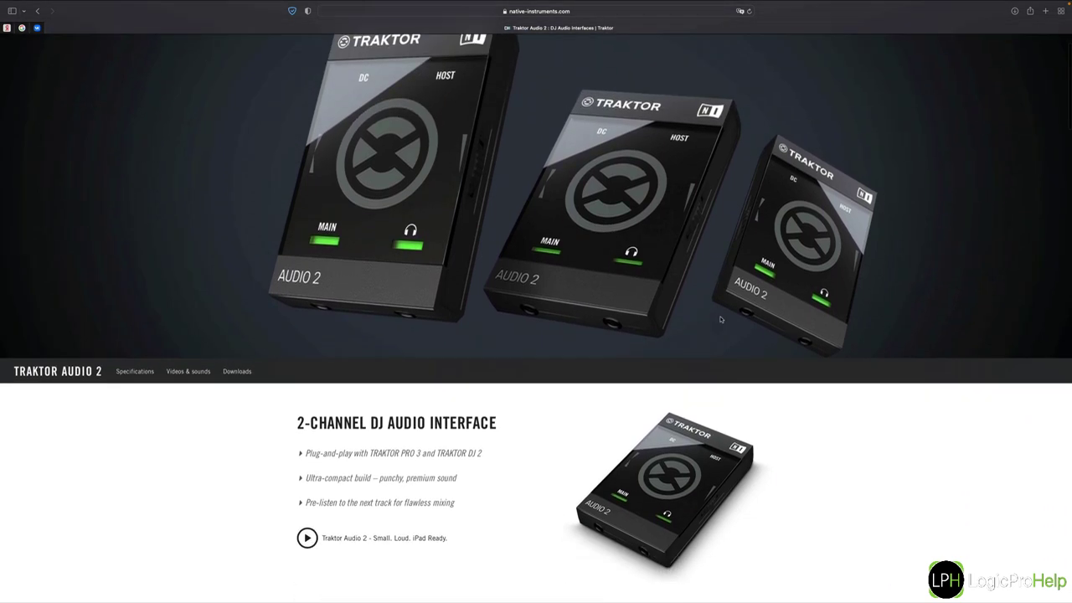
Look through the Traktor Audio 2 feature list and the description below it on the product page
scroll(721, 320, up, 5)
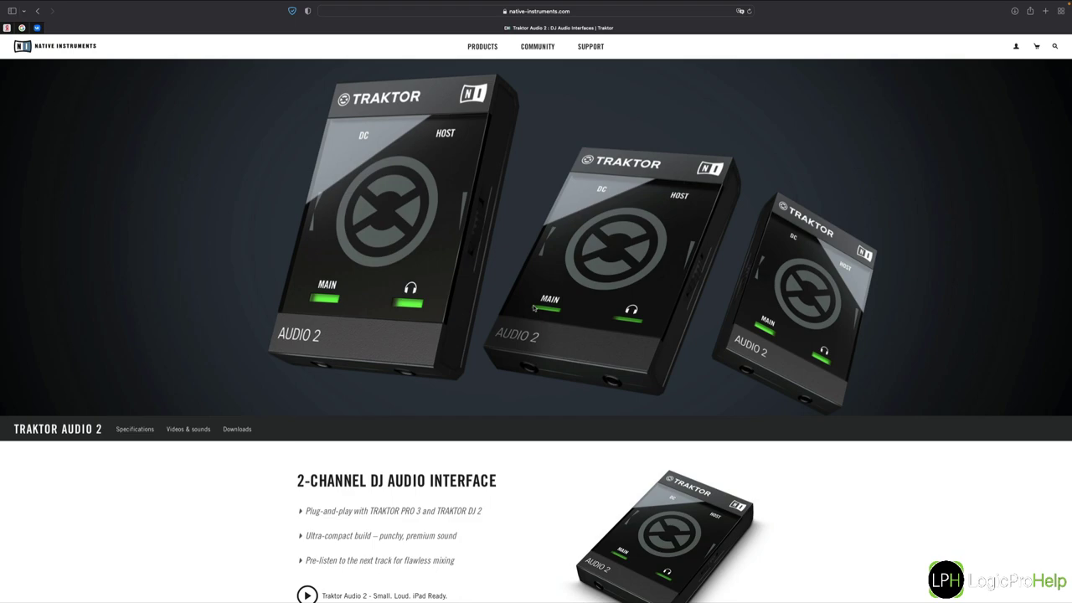
scroll(406, 338, down, 15)
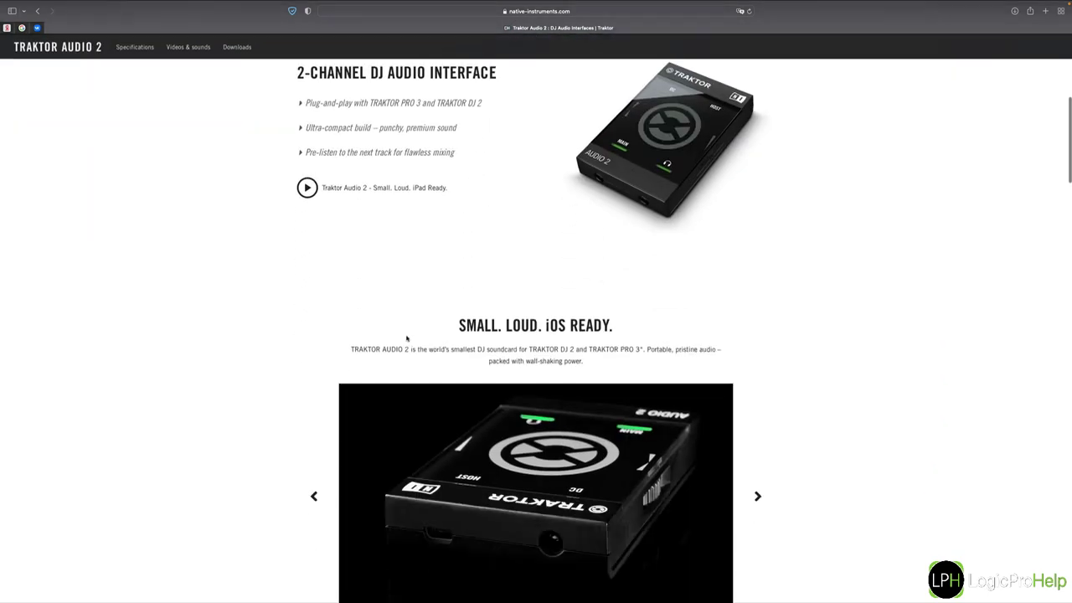
scroll(215, 273, up, 15)
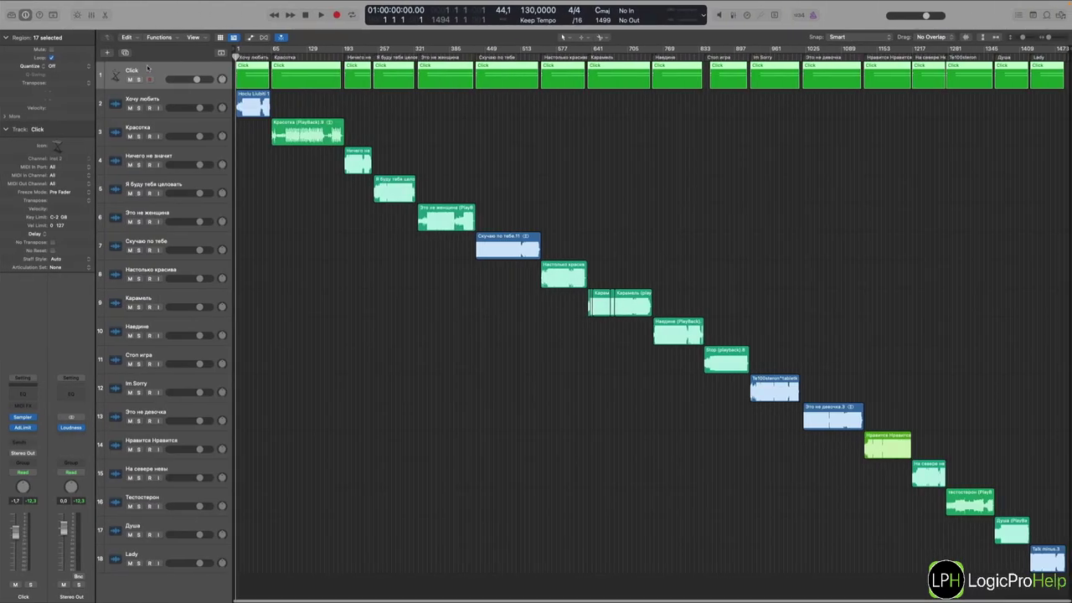
Switch back to Logic Pro and compare the Click track with the «Хочу любить», «Красотка» and «Я буду тебя целовать» tracks
click(151, 66)
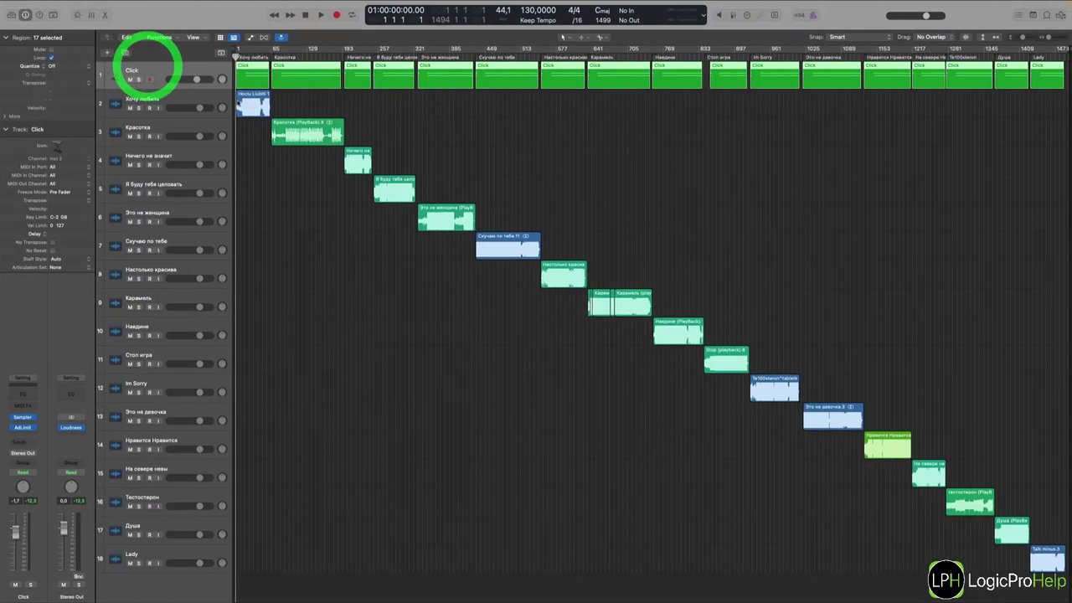
click(155, 96)
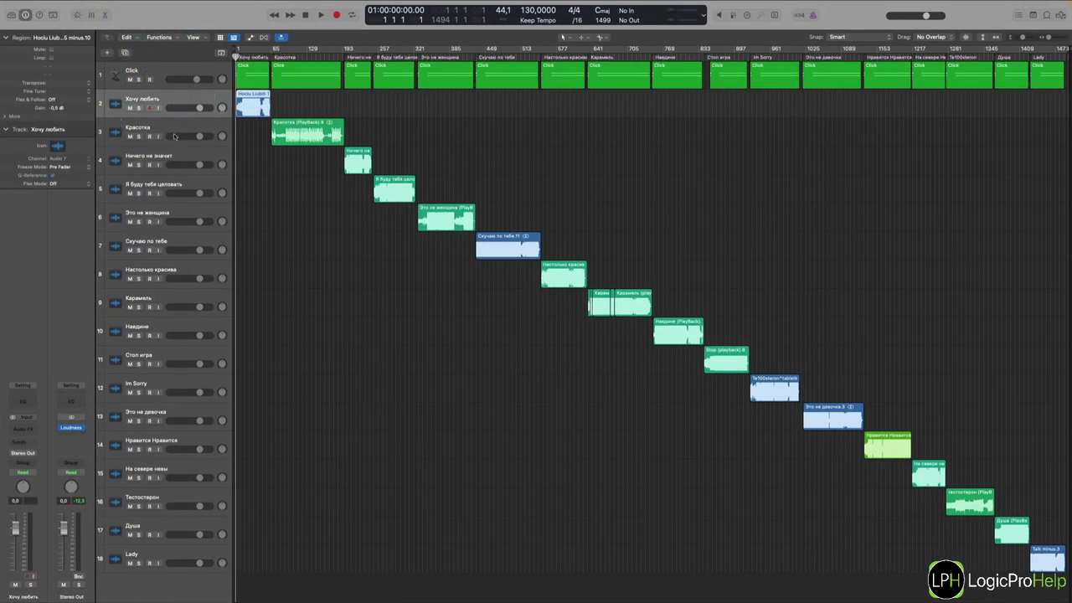
click(174, 134)
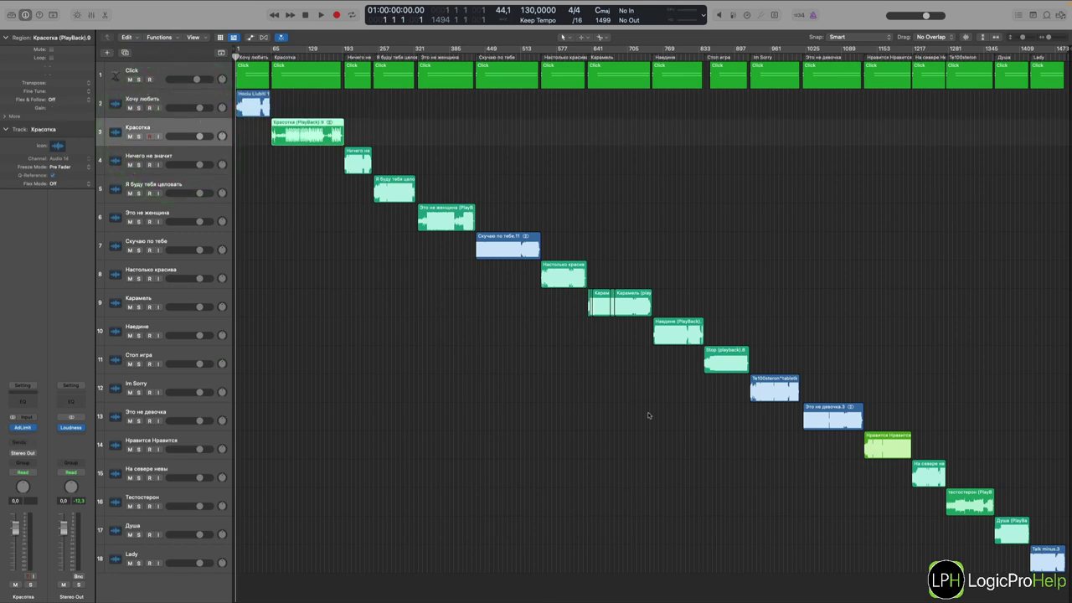
click(196, 71)
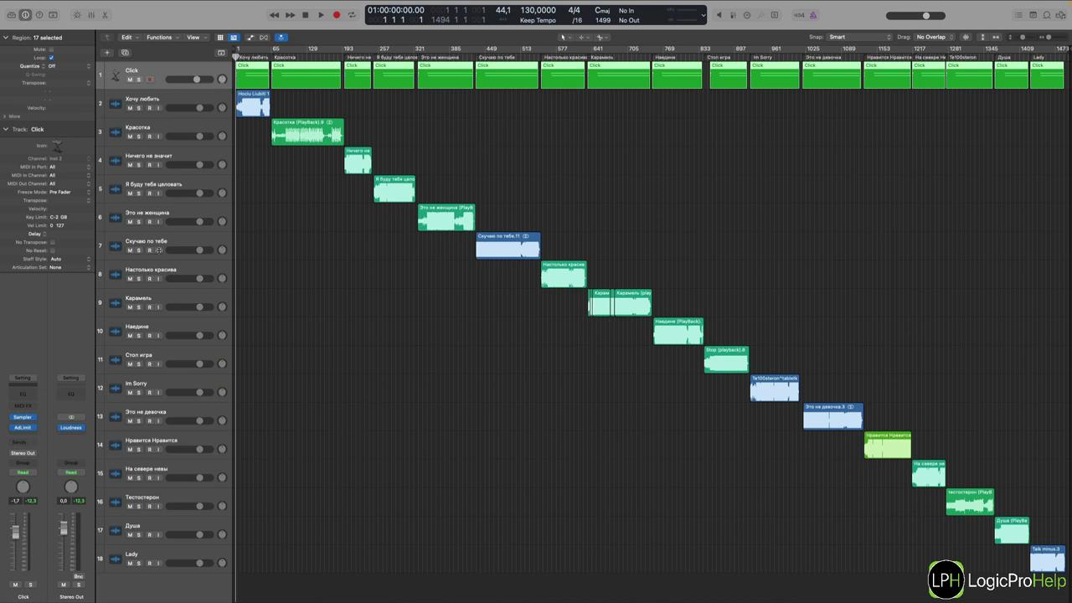
click(170, 183)
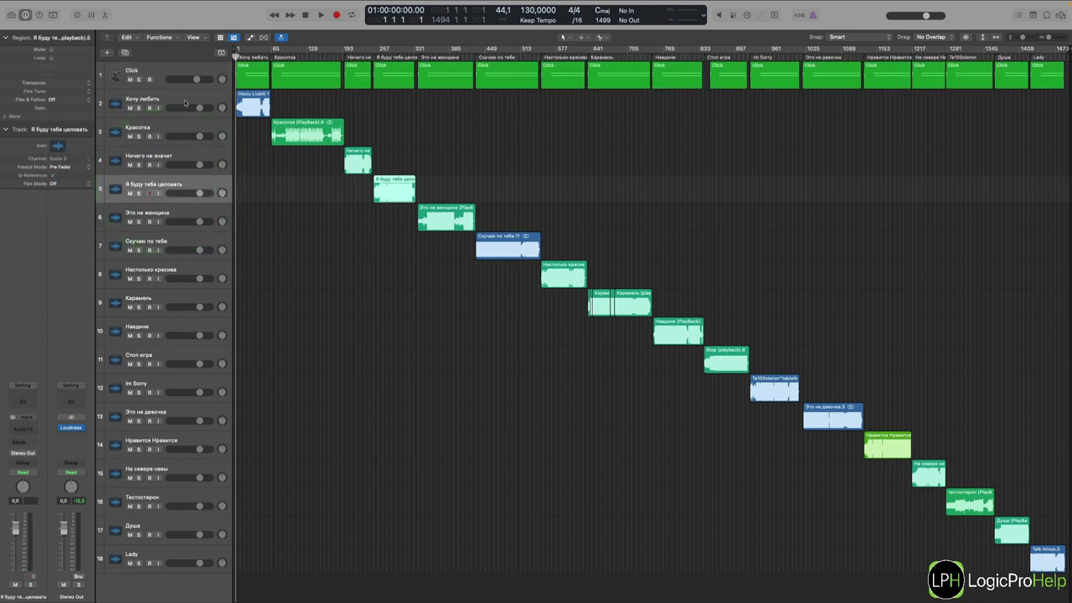
click(176, 68)
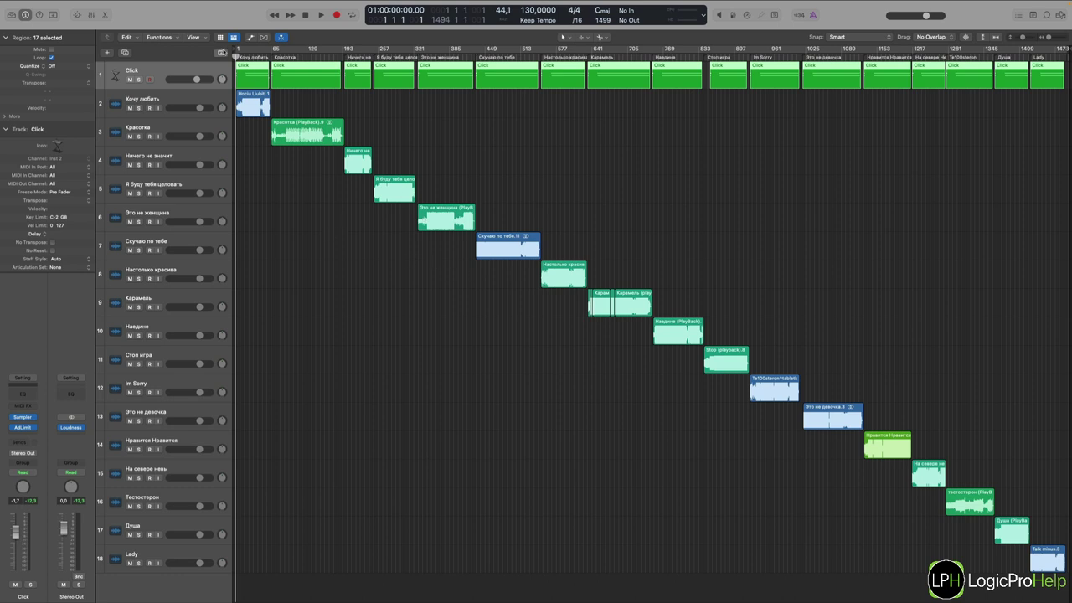
Show the global tracks for Arrangement, Marker and Tempo above the Click track, leaving no arrangement sections selected
click(222, 52)
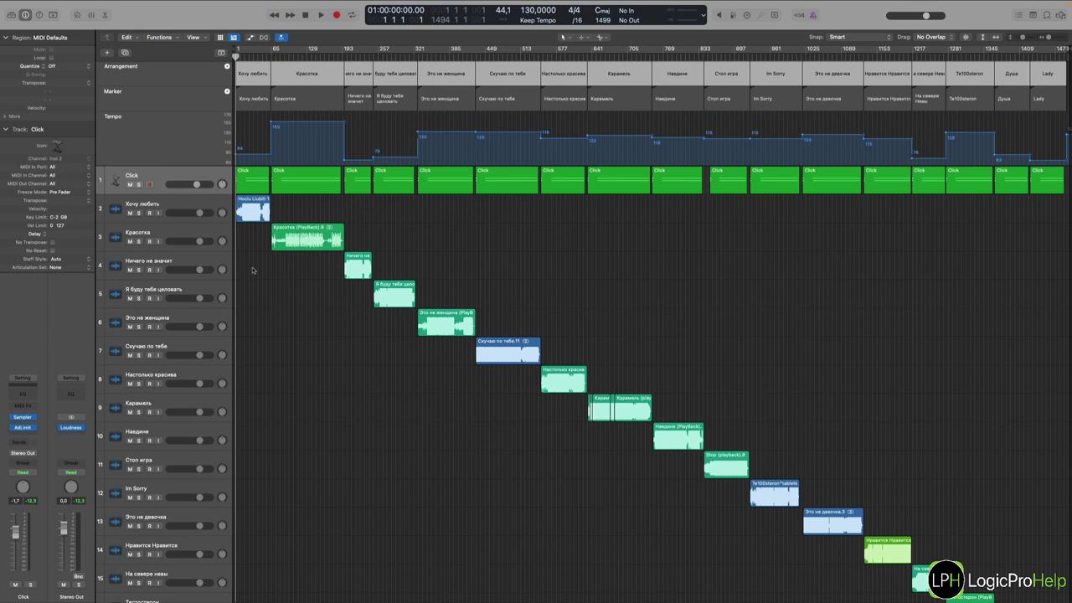
click(191, 79)
click(677, 287)
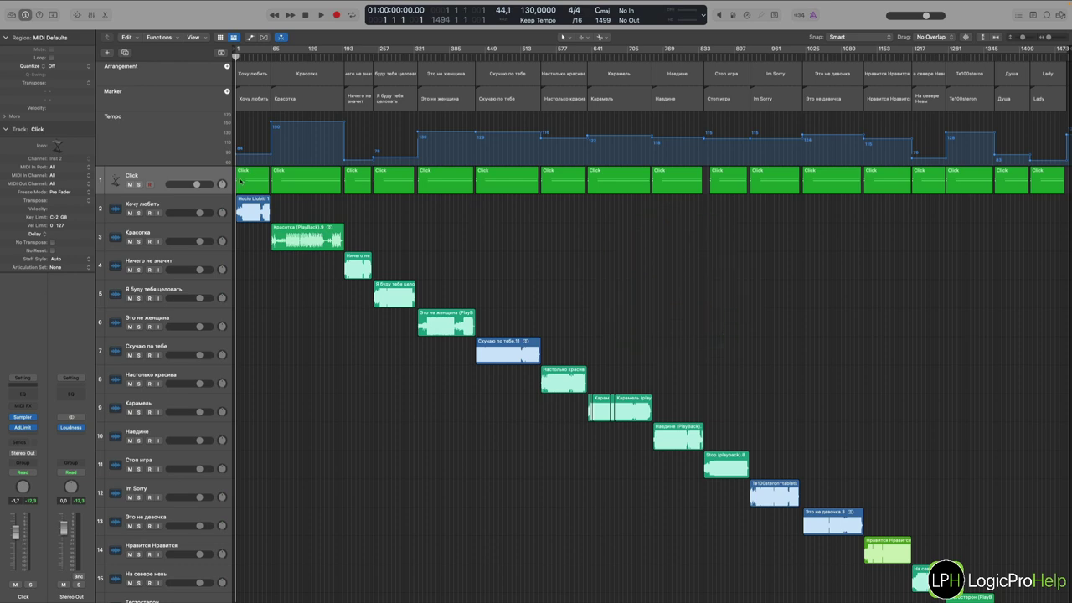
Select the «Красотка», «Ничего не значит» and «Я буду тебя целовать» playback regions one after another to compare them with their tempo sections
click(291, 238)
click(362, 267)
click(381, 291)
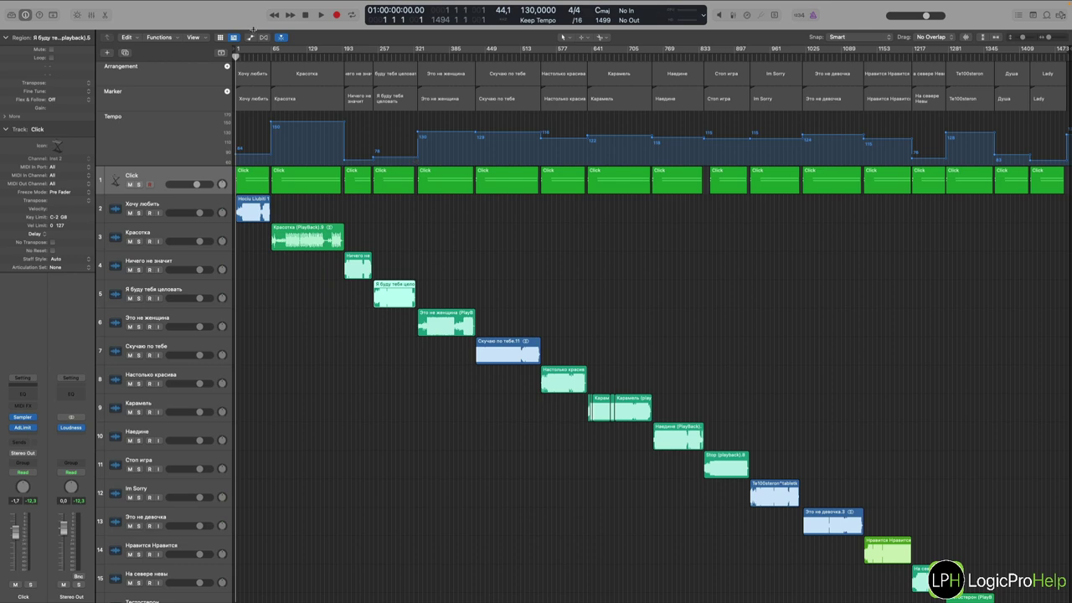
Inspect the tempo change between «Хочу любить» and «Красотка» by placing the playhead on both sides of the song boundary
scroll(299, 122, up, 6)
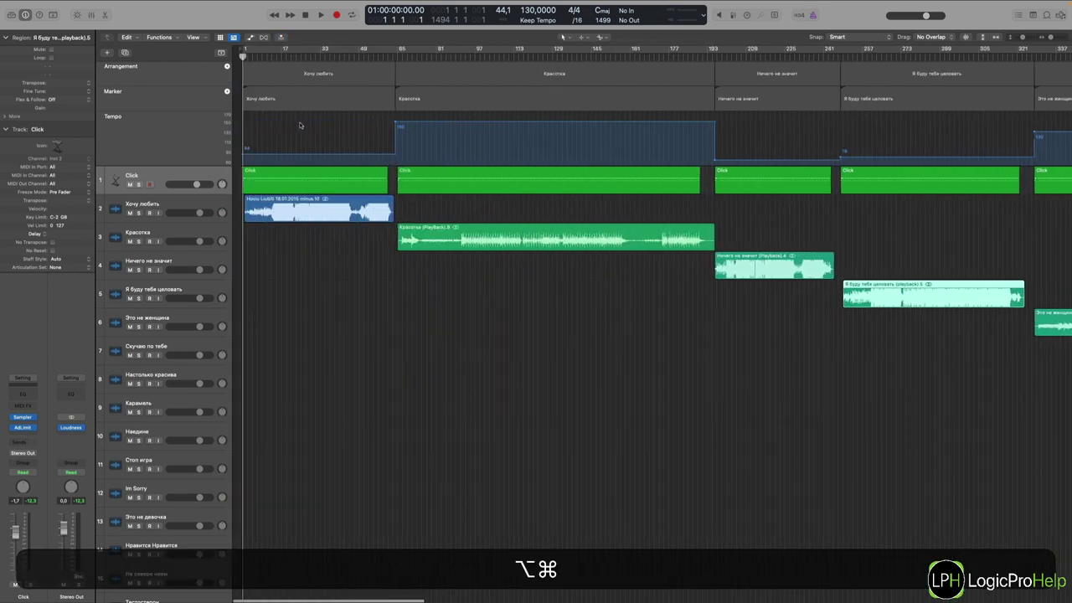
click(376, 52)
scroll(376, 52, up, 4)
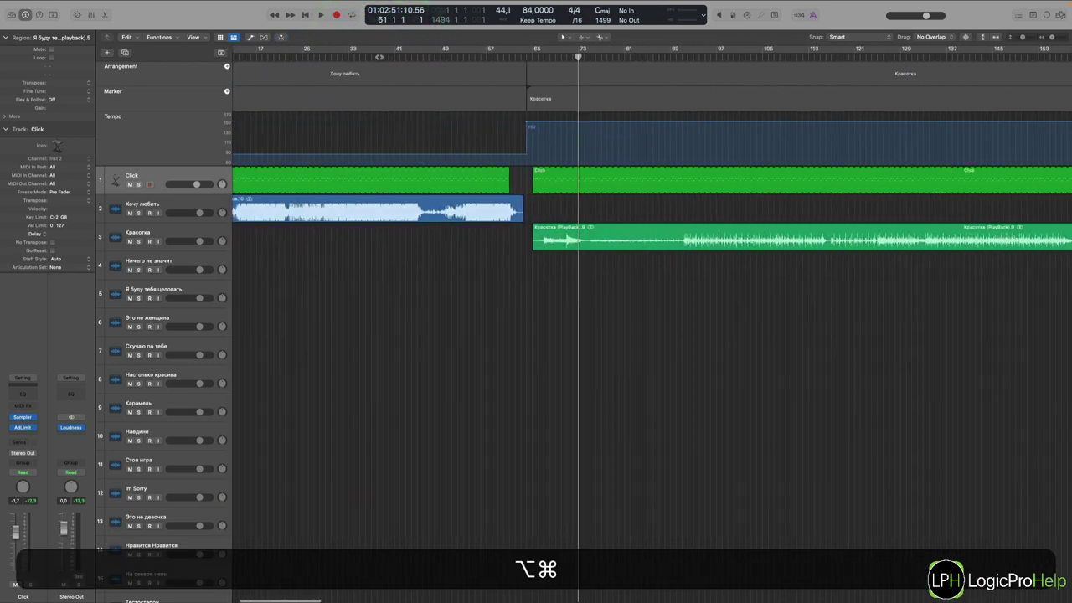
scroll(238, 171, right, 1)
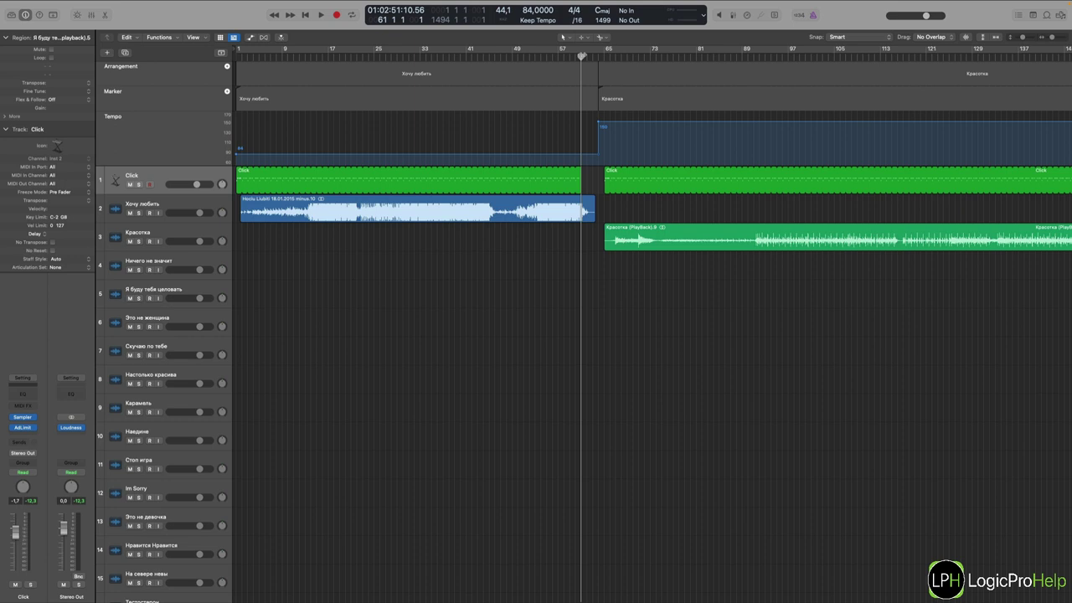
drag(581, 57, 597, 57)
click(595, 64)
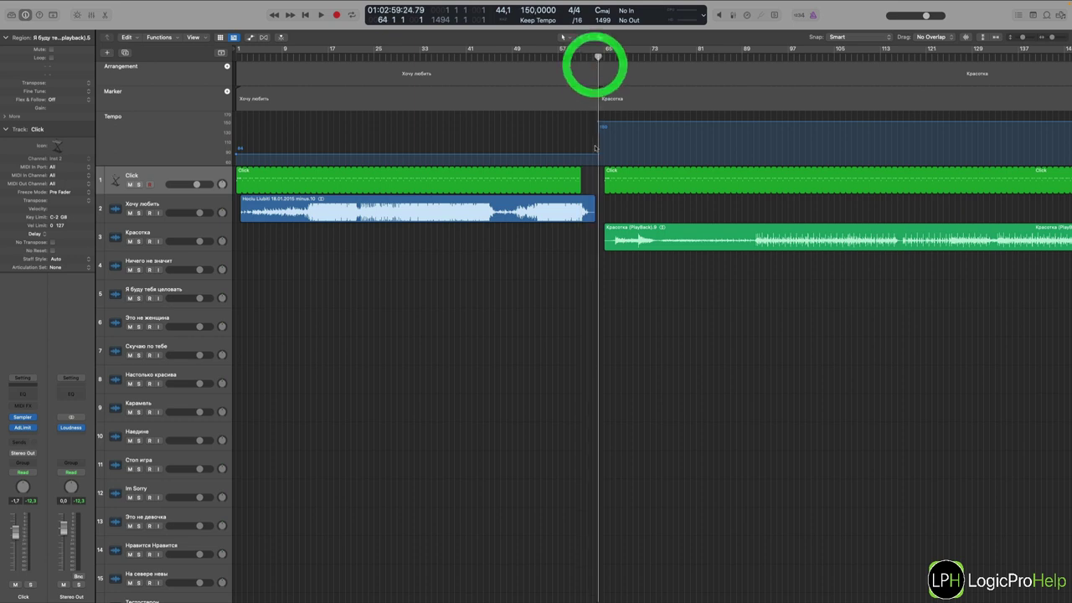
click(564, 57)
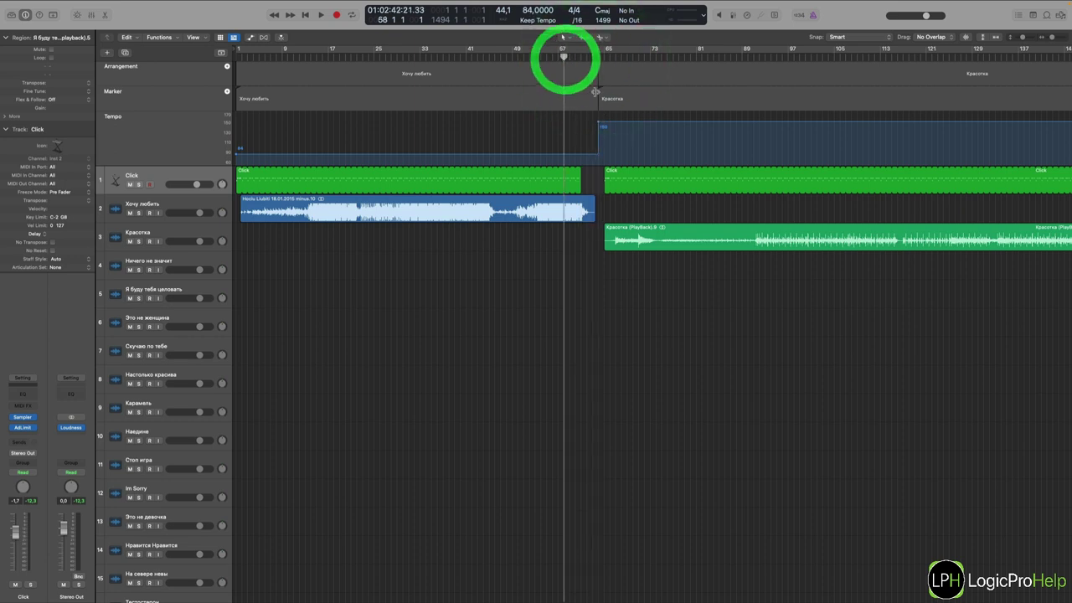
Compare the «Хочу любить» and «Красотка» markers with their regions and tempo sections, continuing on to «Ничего не значит»
click(654, 100)
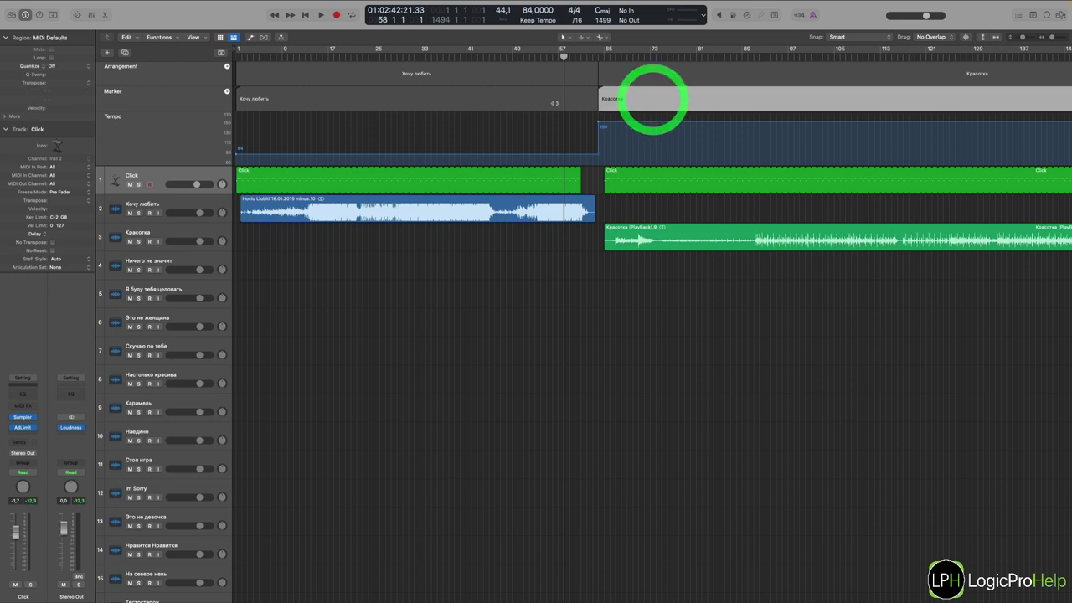
click(556, 100)
click(675, 99)
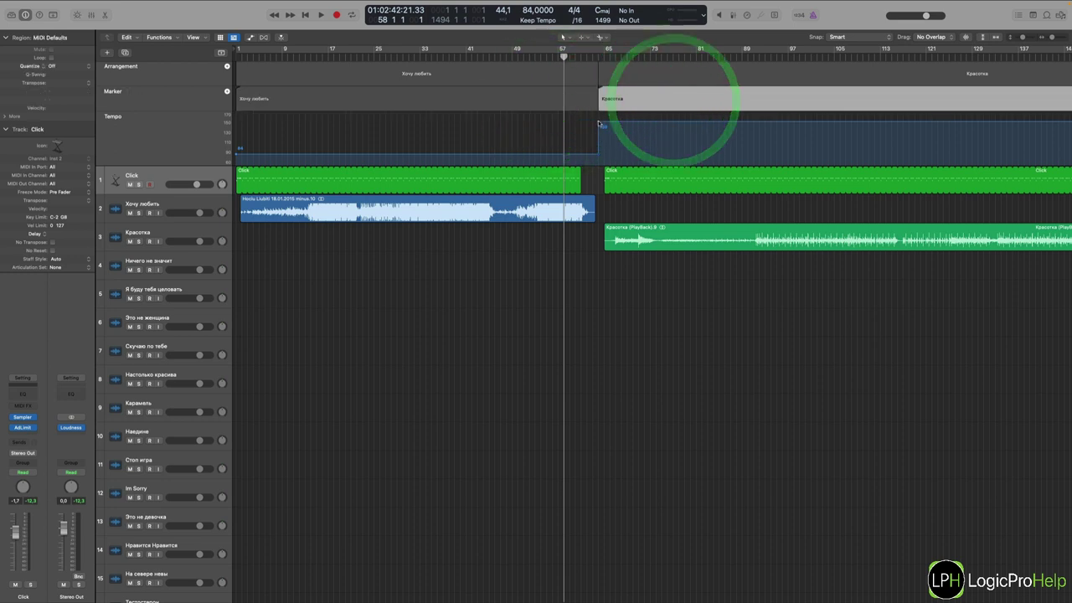
scroll(650, 197, right, 15)
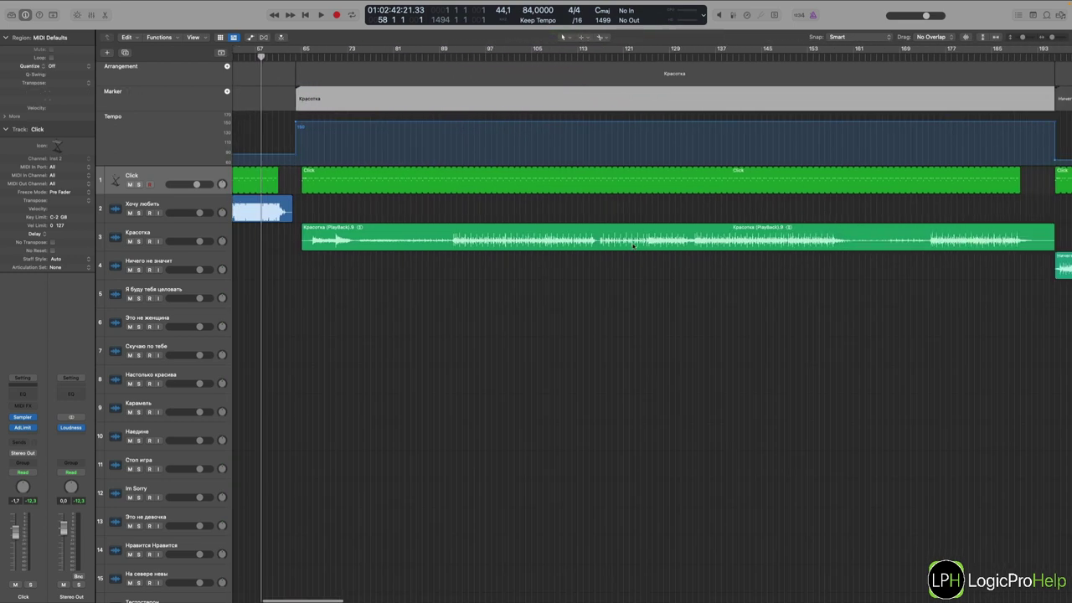
scroll(709, 244, right, 2)
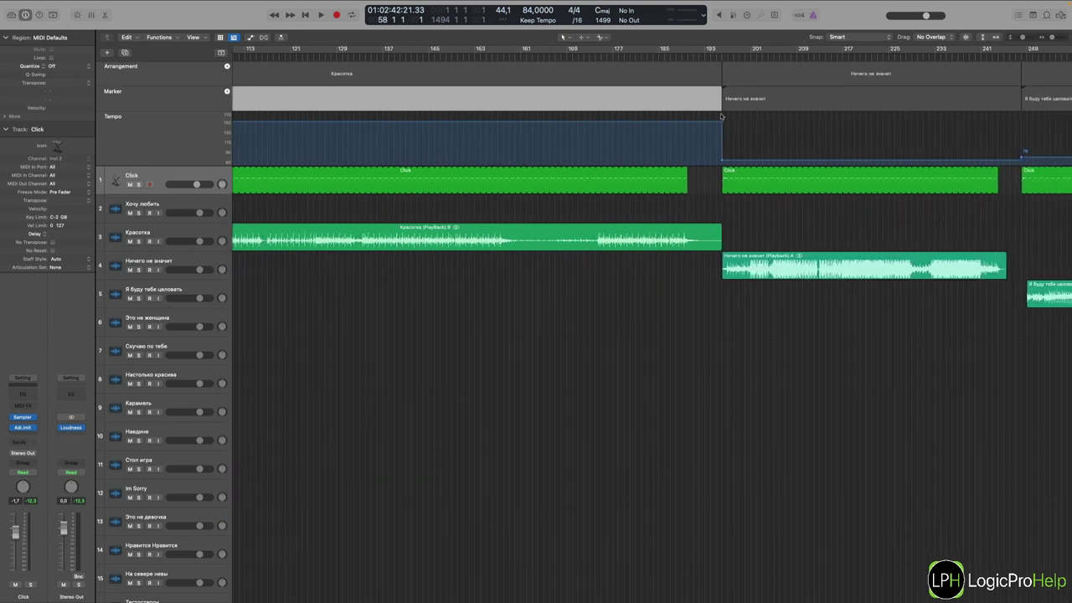
scroll(822, 142, right, 3)
scroll(821, 143, left, 18)
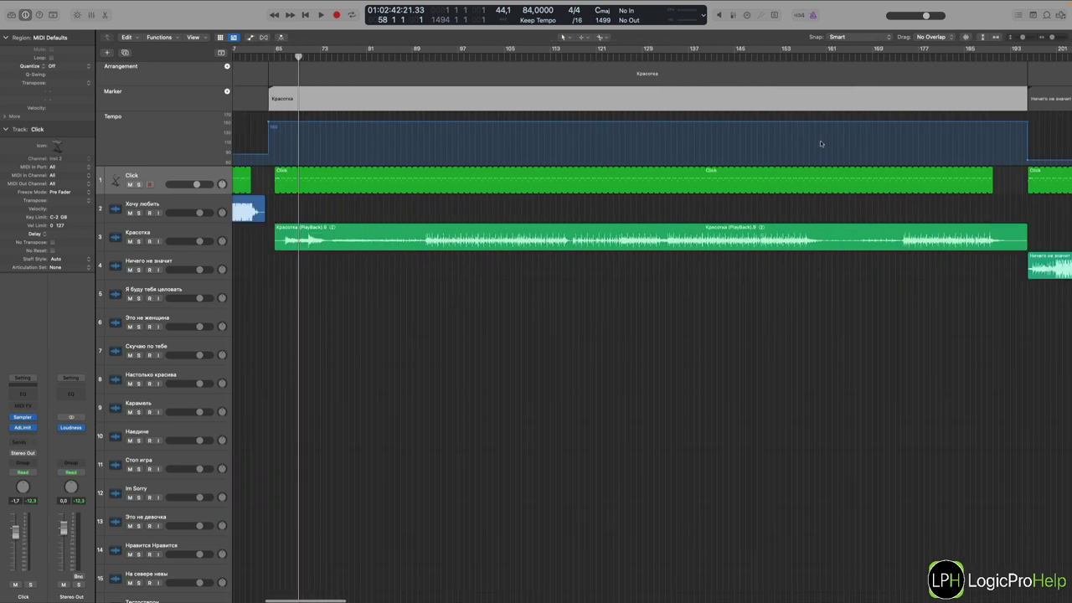
Return to an overview of the arrangement and select the «Красотка» and «Ничего не значит» regions in turn
scroll(821, 143, down, 6)
scroll(820, 142, down, 5)
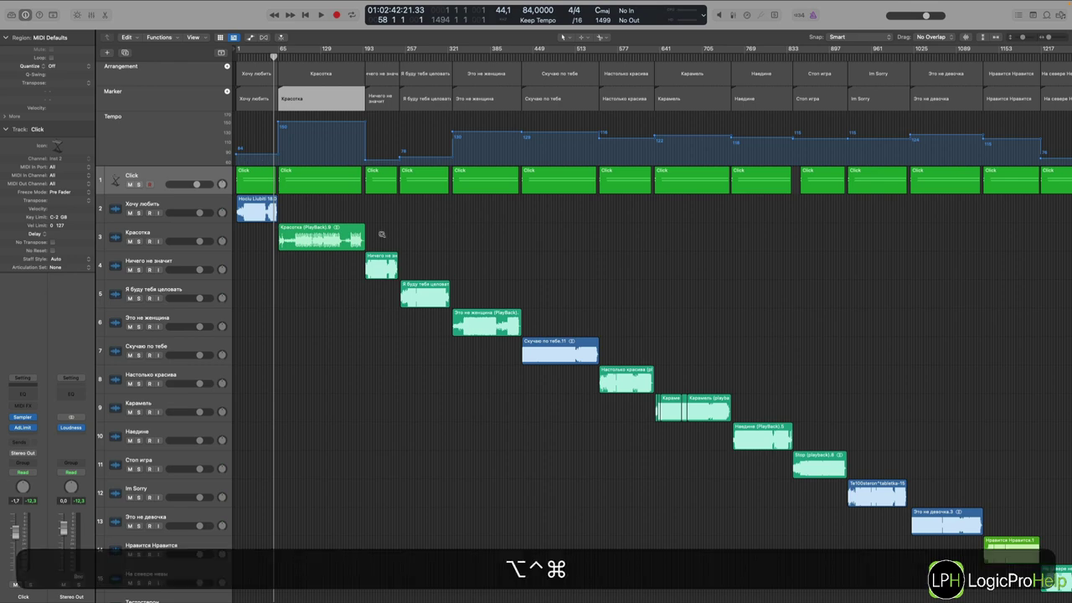
drag(377, 234, 335, 296)
ctrl+alt+click(711, 347)
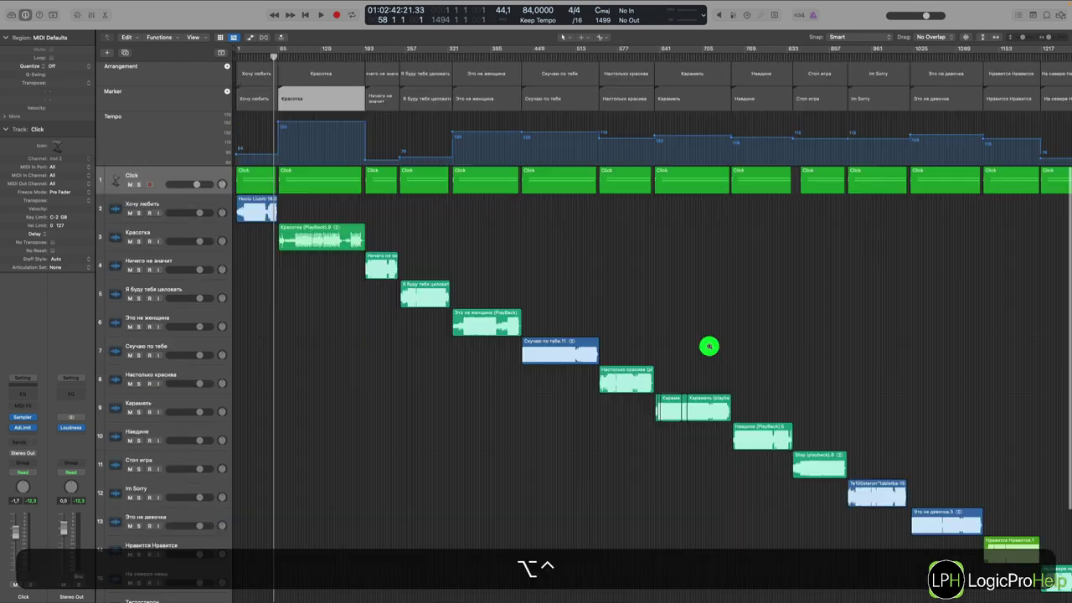
click(302, 237)
click(376, 263)
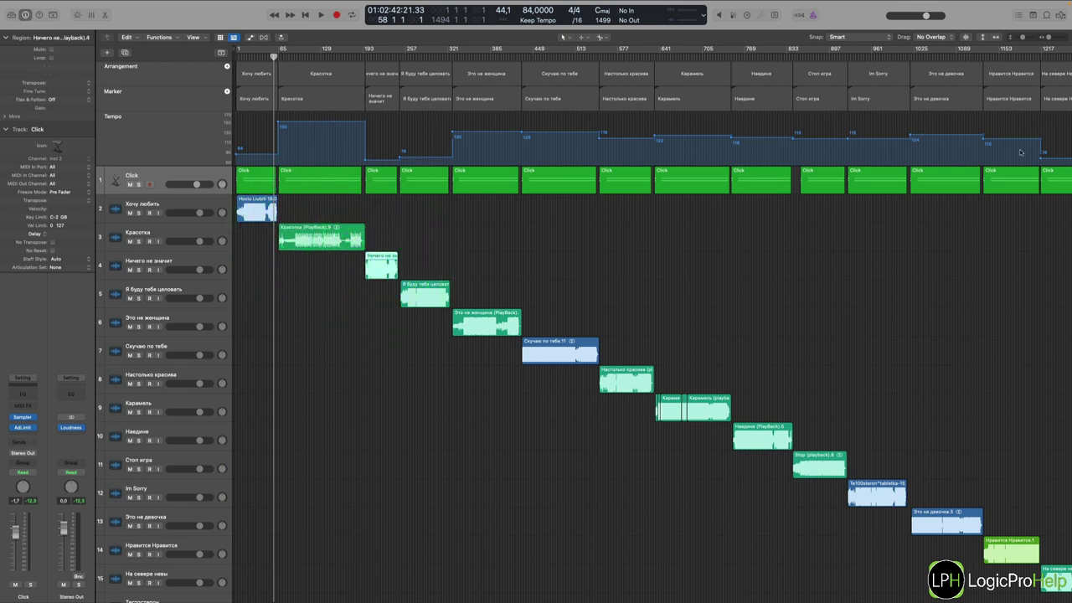
Select the «Хочу любить», «Красотка» and «Я буду тебя целовать» markers in turn, finishing on the first song's marker
click(258, 99)
click(323, 97)
click(427, 99)
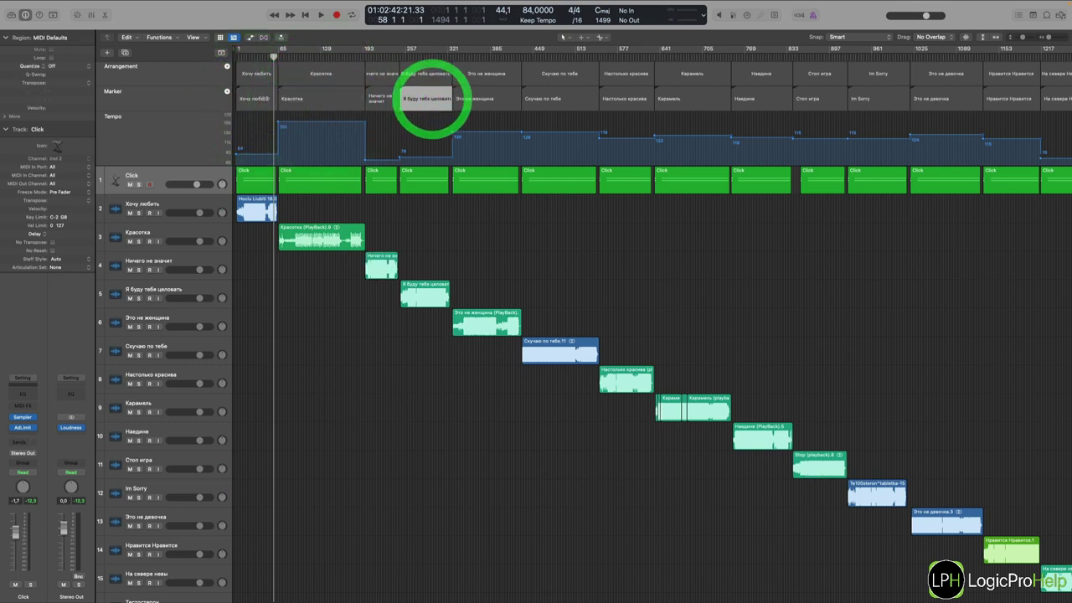
click(255, 98)
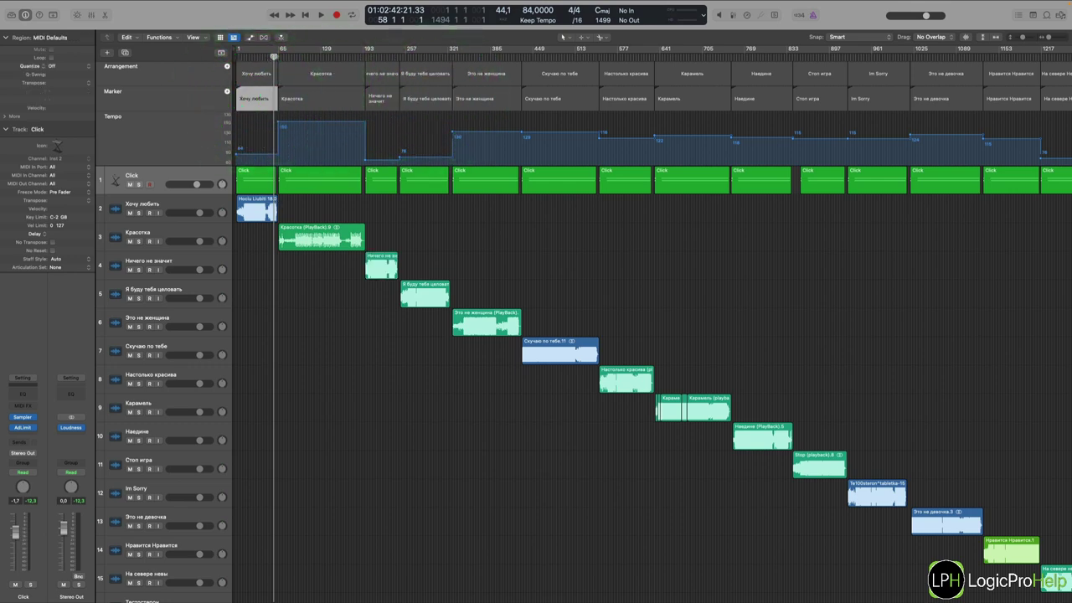
Place the playhead at bar 61 and examine how the song markers line up with the Click and playback regions
alt+super+click(275, 58)
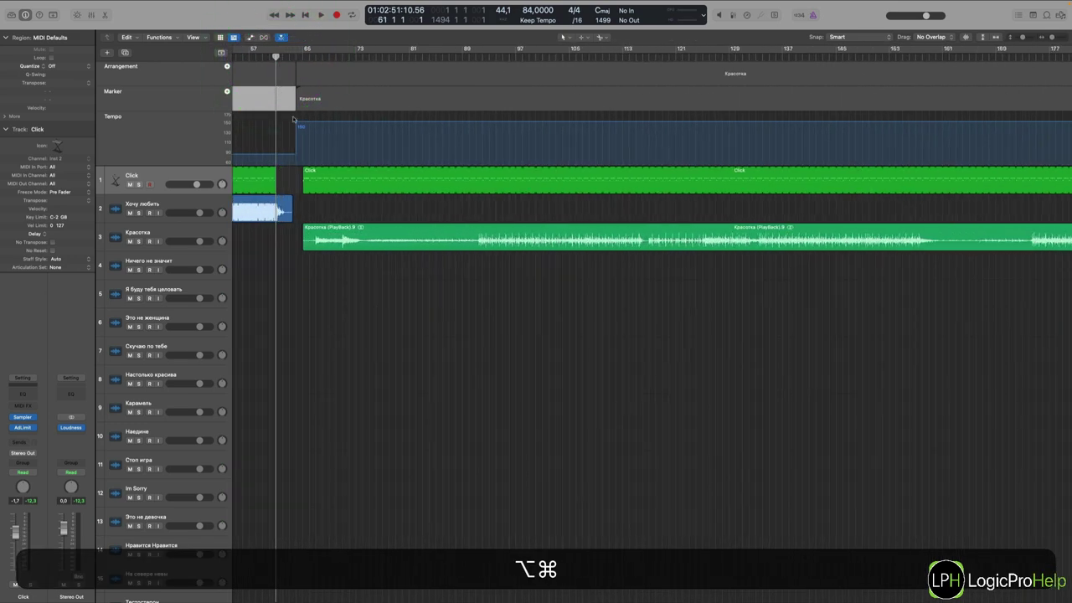
scroll(285, 130, left, 9)
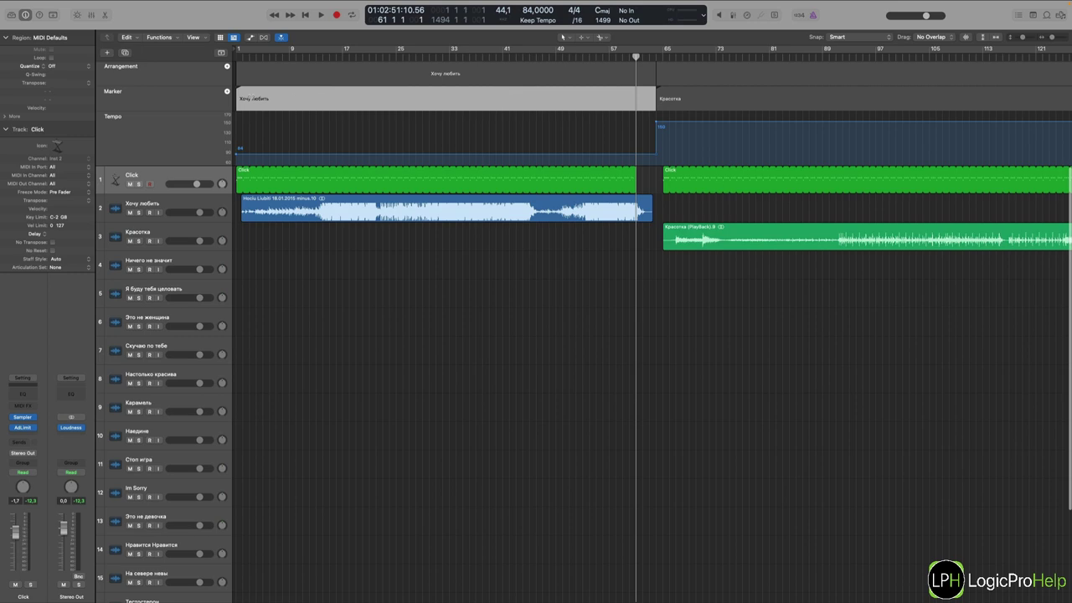
scroll(253, 98, right, 4)
click(398, 96)
scroll(400, 95, right, 9)
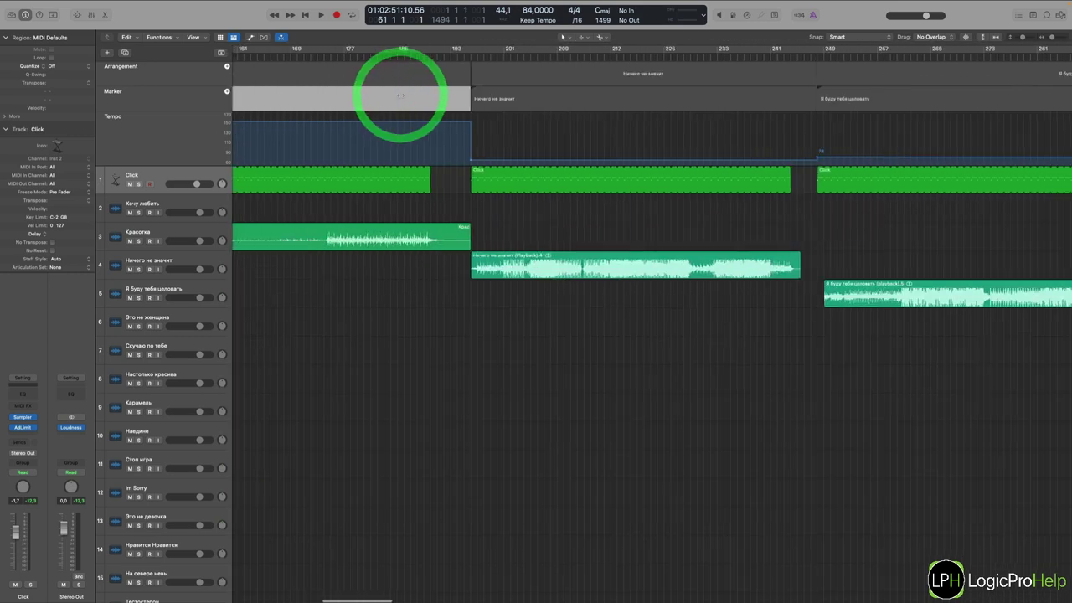
scroll(401, 96, right, 8)
scroll(401, 96, down, 10)
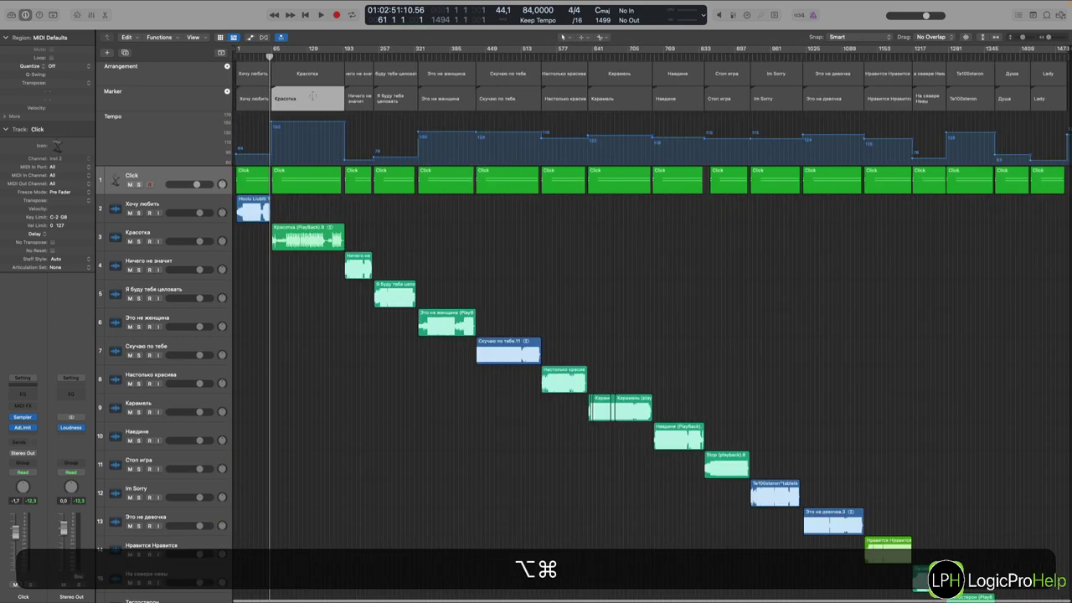
Try shifting the «Ничего не значит» marker slightly later on the Marker track, and undo the marker changes
click(148, 98)
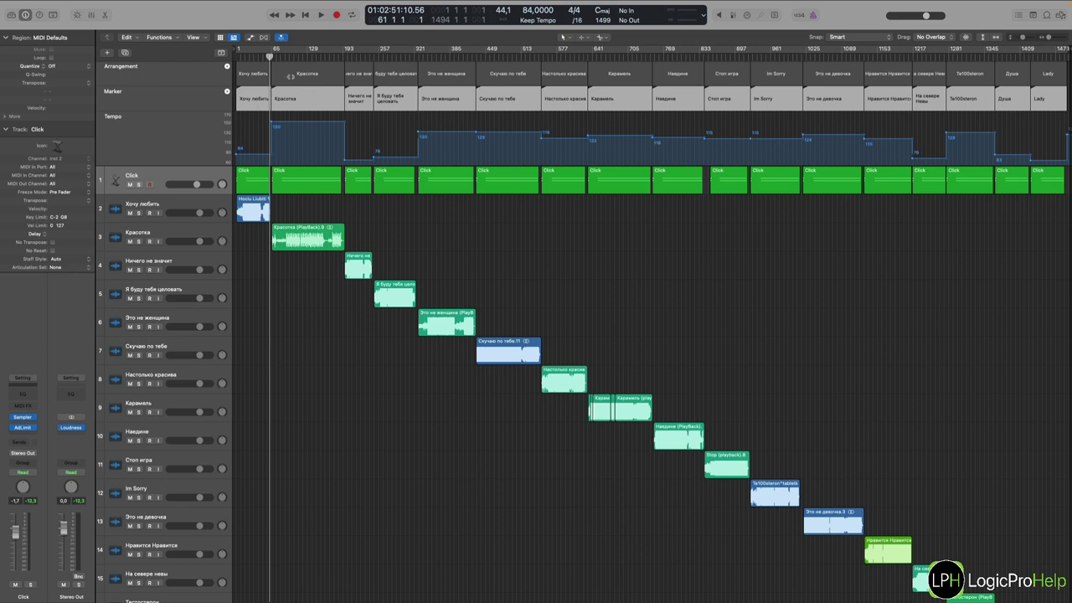
click(373, 133)
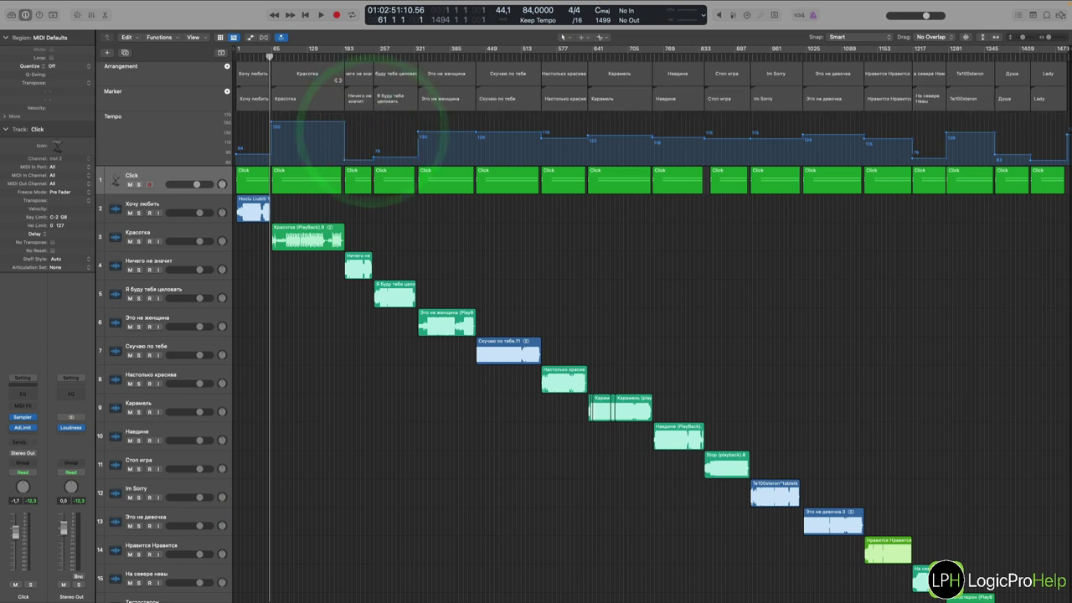
mouse_move(346, 96)
mouse_down()
mouse_move(340, 108)
mouse_move(353, 105)
mouse_up()
click(346, 112)
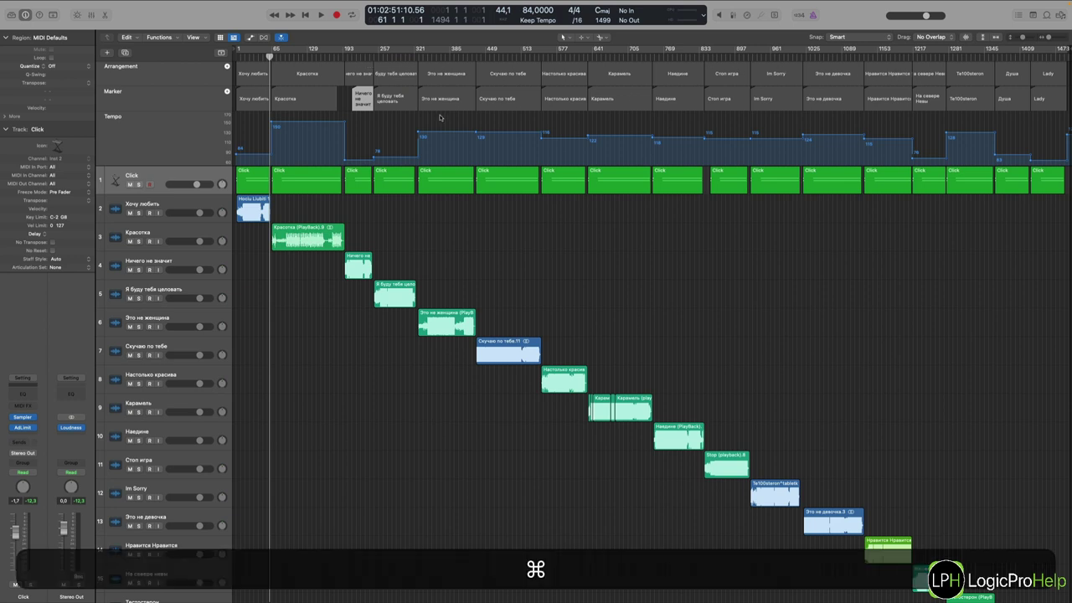
key(super+z)
key(super+z)
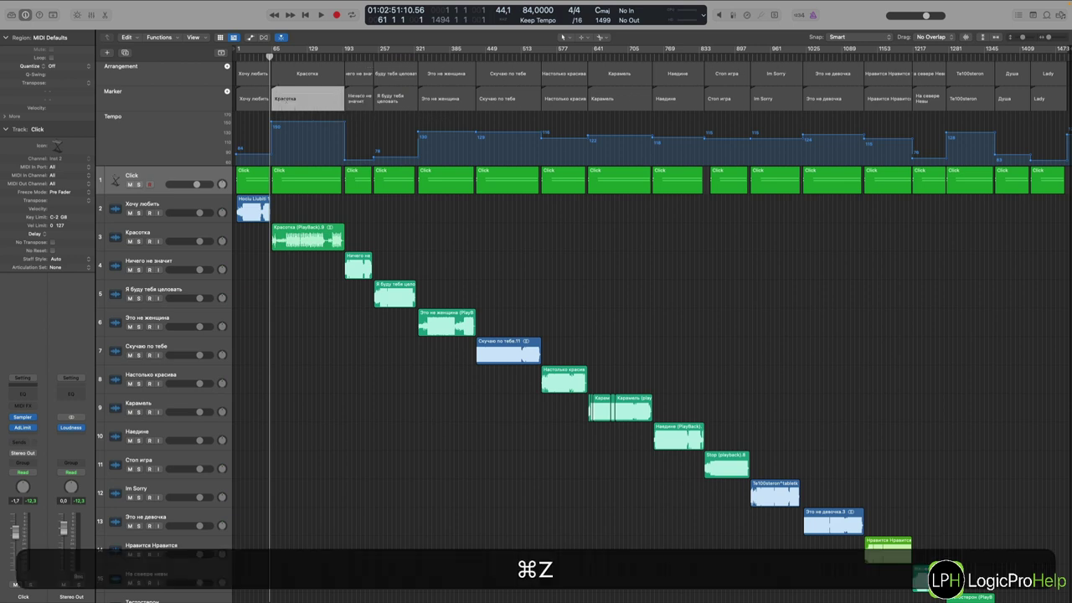
Select all the song markers on the Marker track, look across them, and clear the selection
click(436, 95)
click(163, 96)
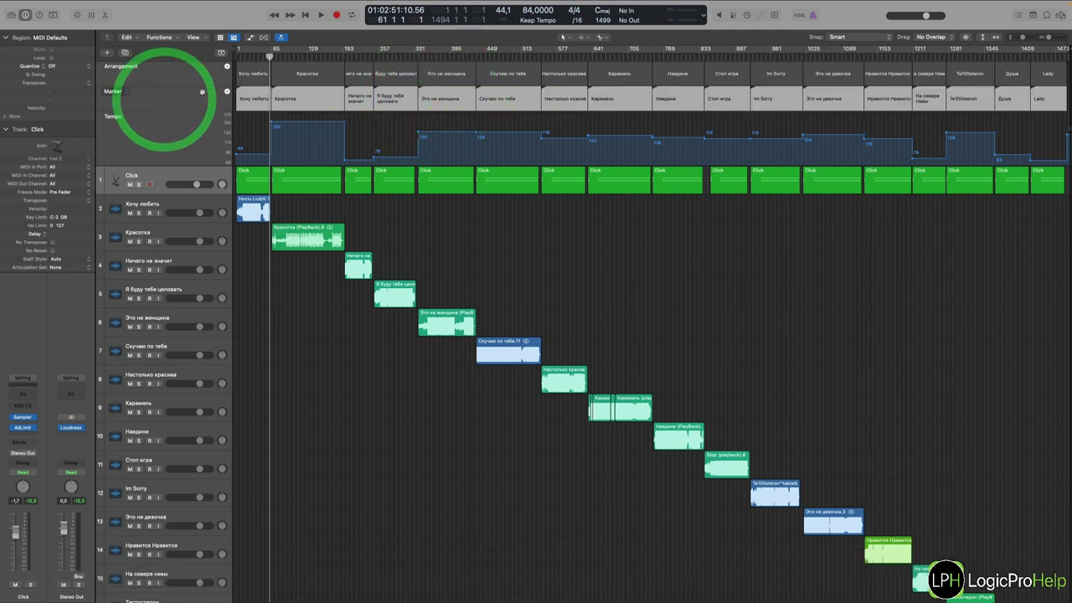
mouse_move(302, 99)
mouse_down()
mouse_move(304, 74)
mouse_move(301, 91)
mouse_up()
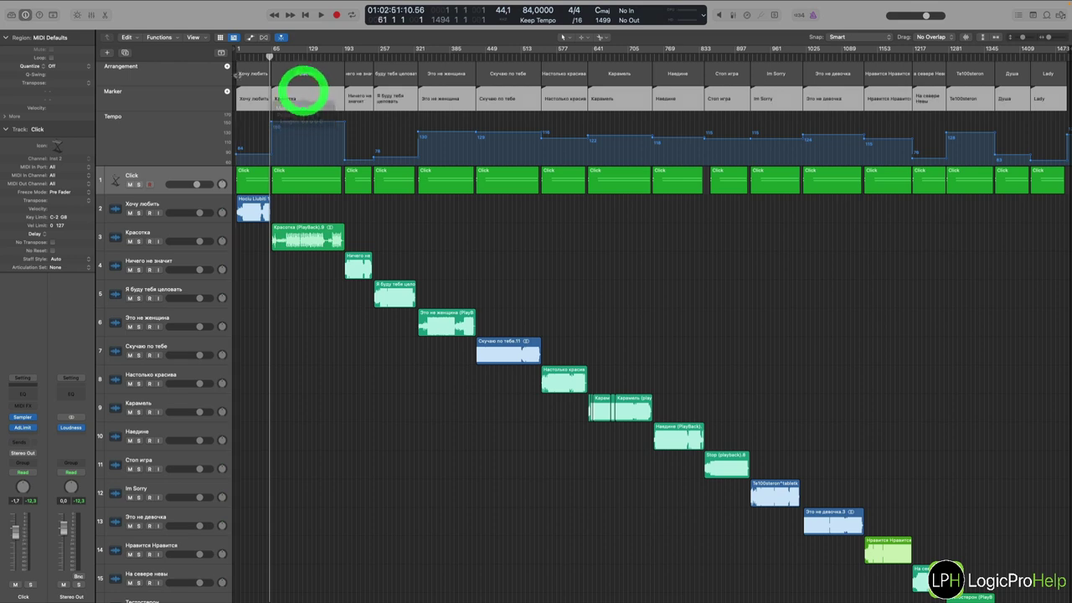
scroll(757, 75, right, 1)
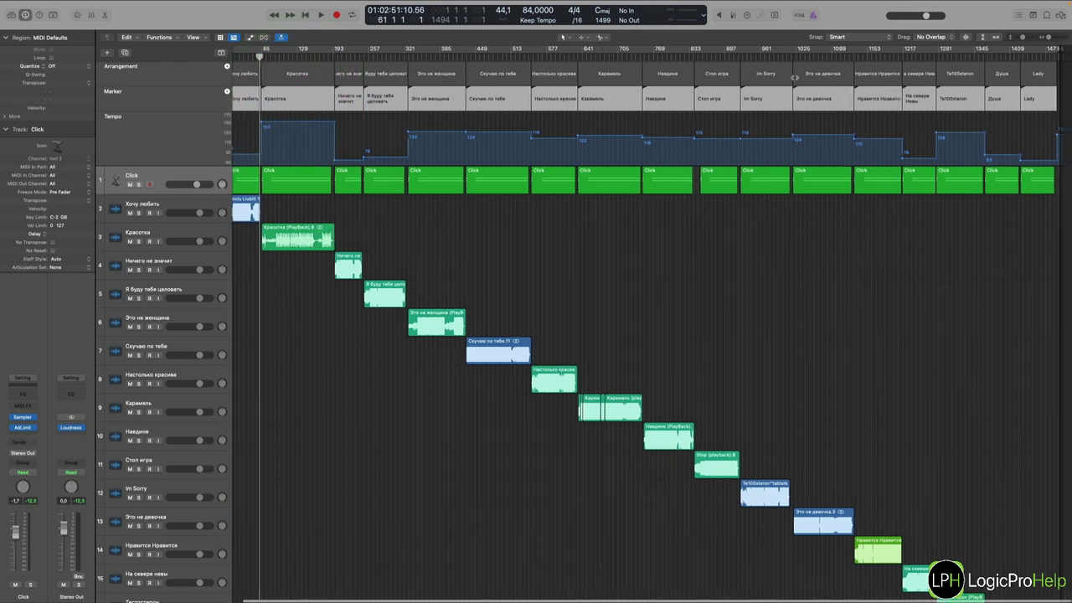
scroll(756, 75, left, 1)
click(164, 101)
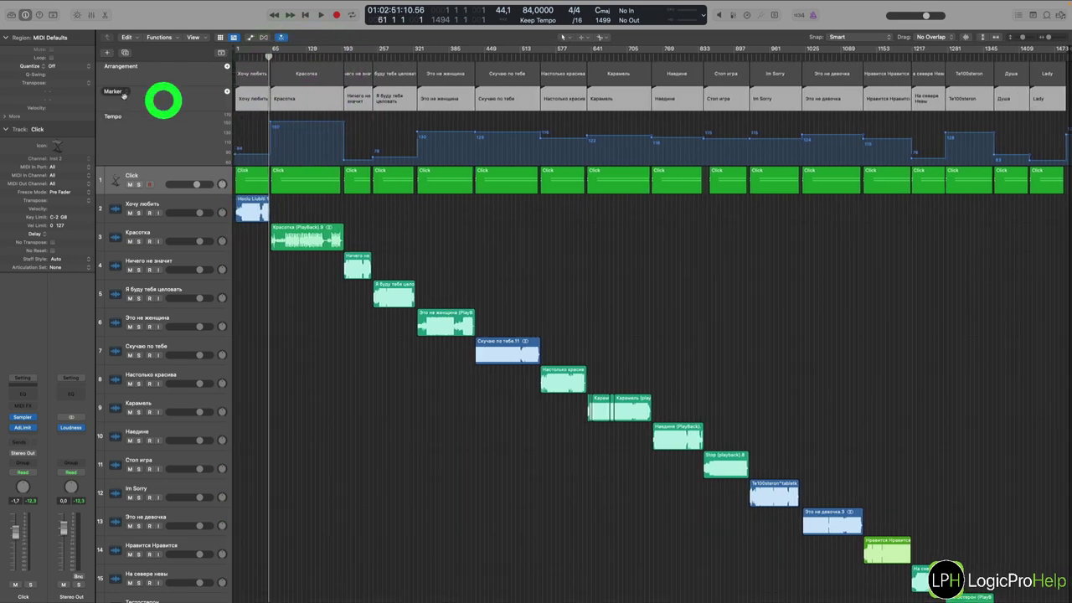
click(463, 242)
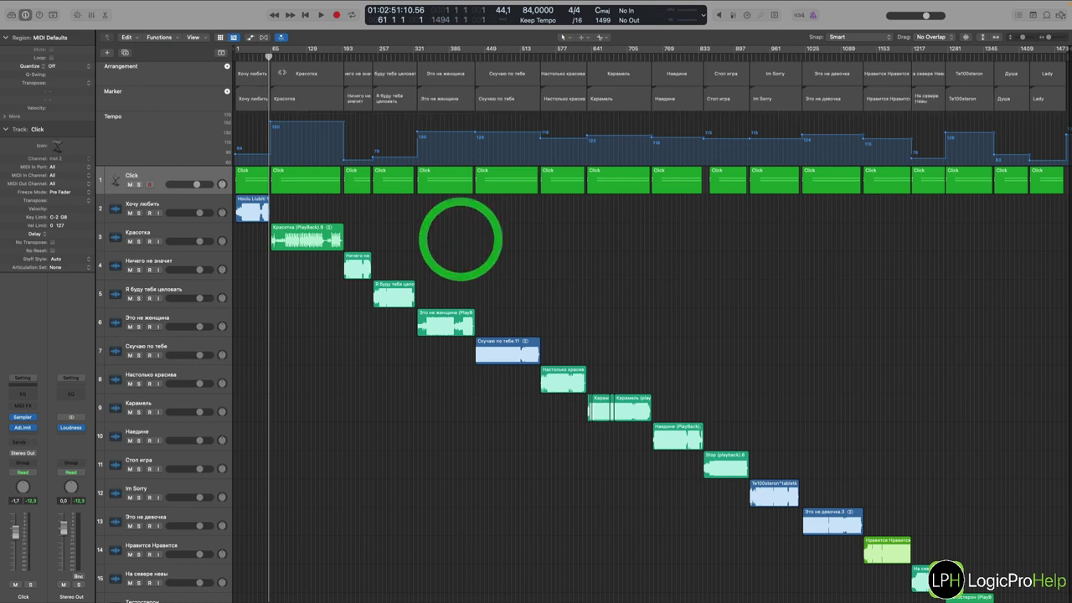
Select the «Красотка» section on the Arrangement track and the matching «Красотка» marker in turn
click(287, 76)
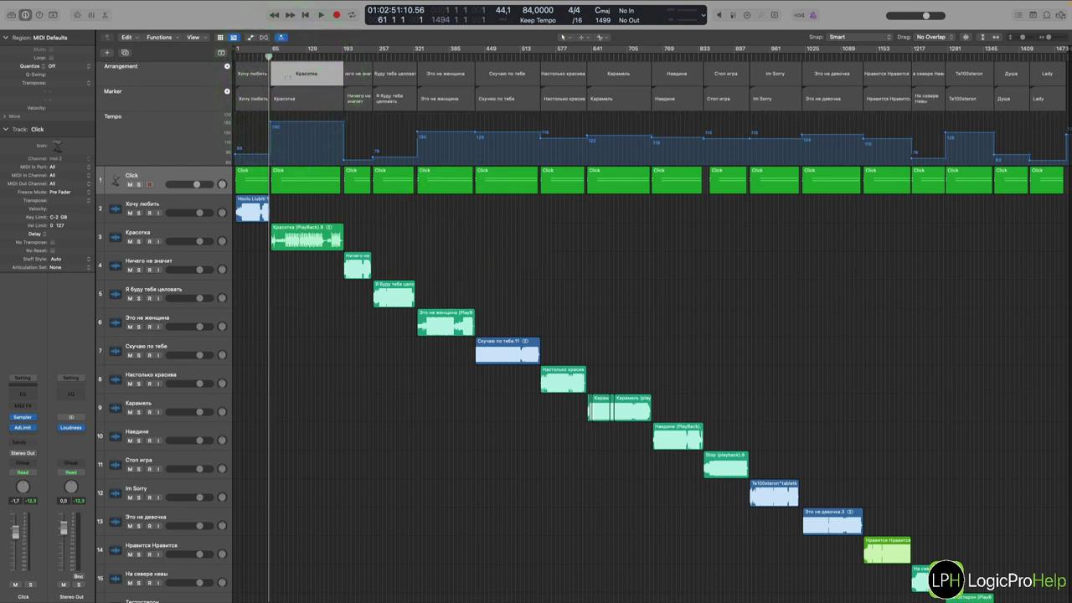
click(294, 103)
click(299, 100)
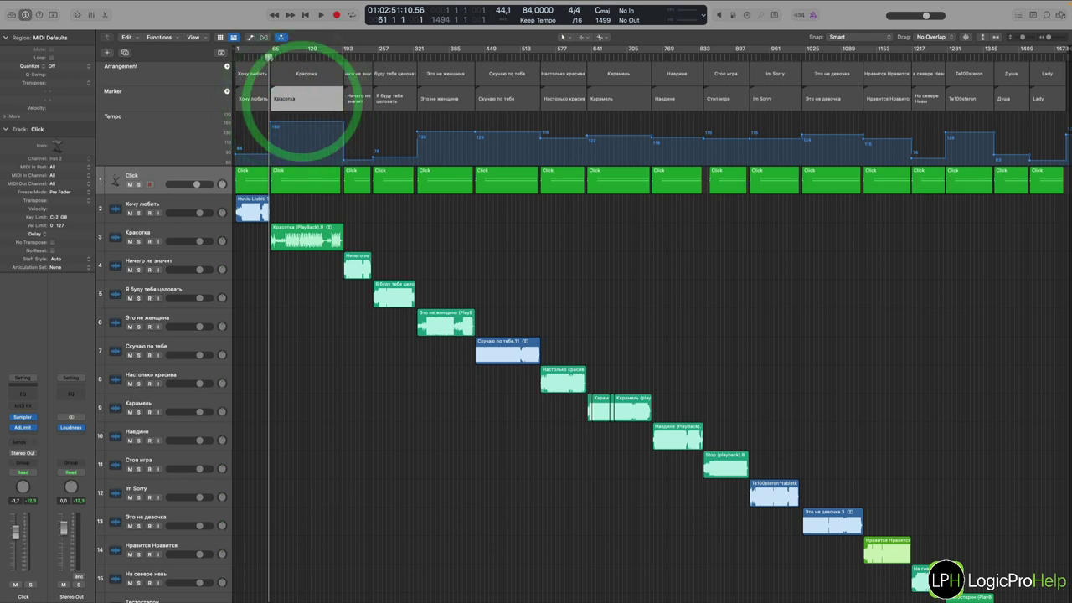
Move the «Это не женщина» arrangement section to the start of the project and its track directly below Click
drag(268, 58, 233, 62)
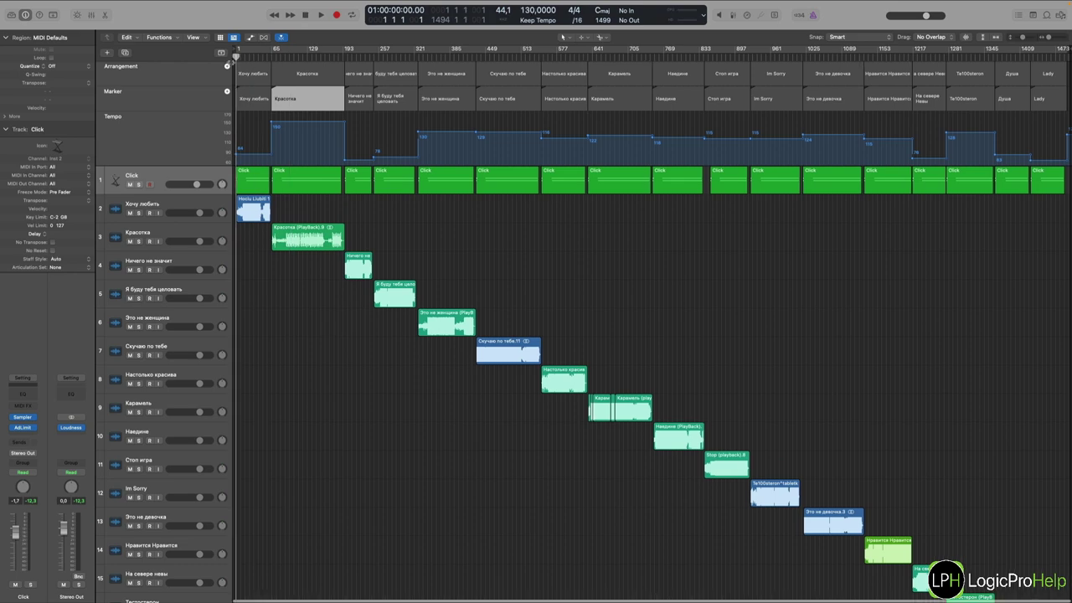
click(233, 62)
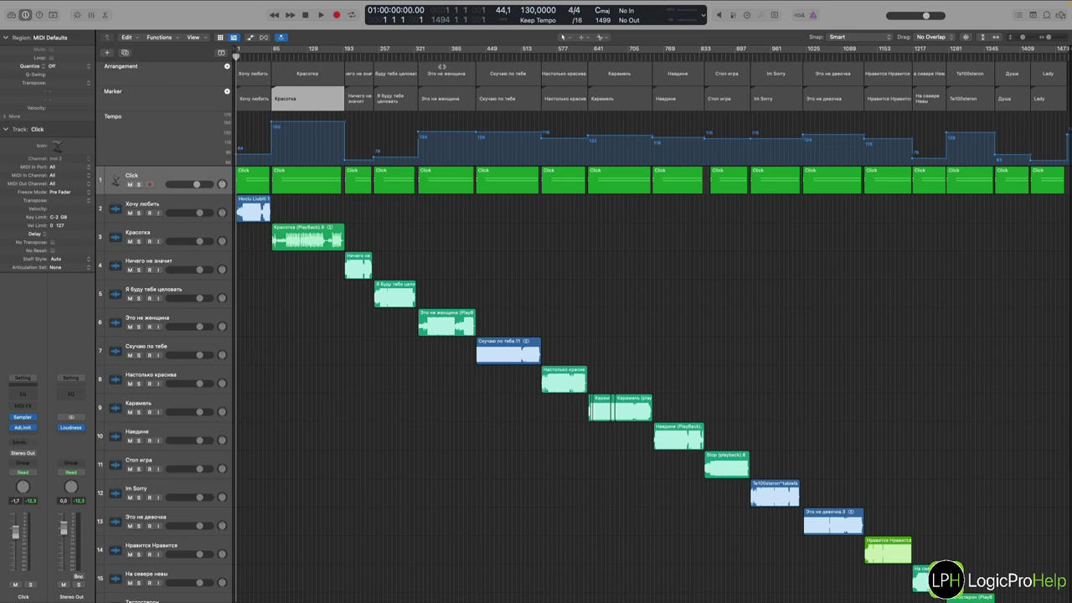
drag(443, 66, 227, 83)
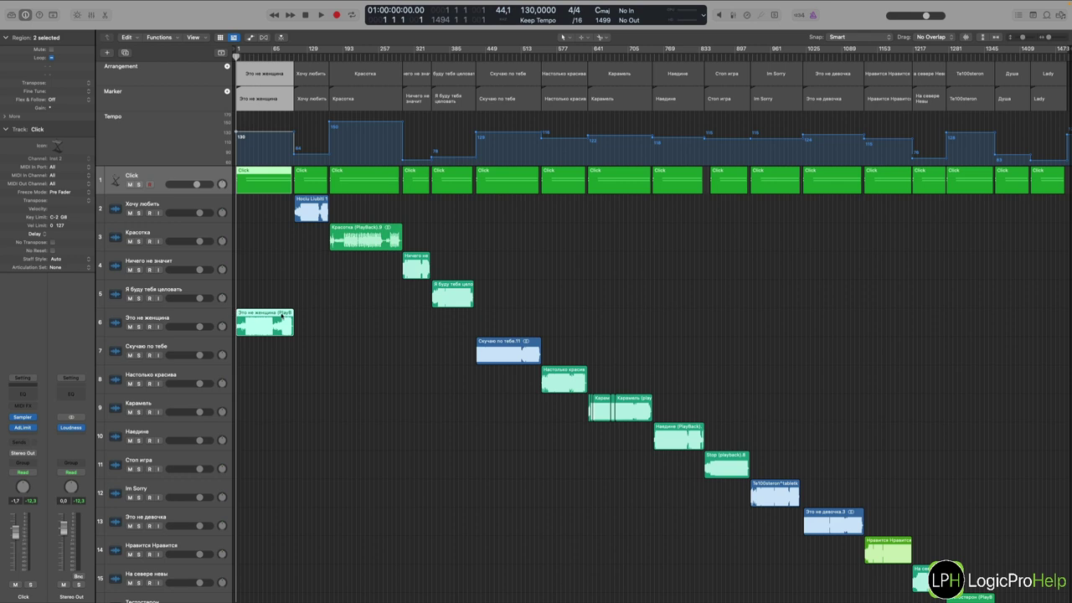
drag(154, 317, 152, 203)
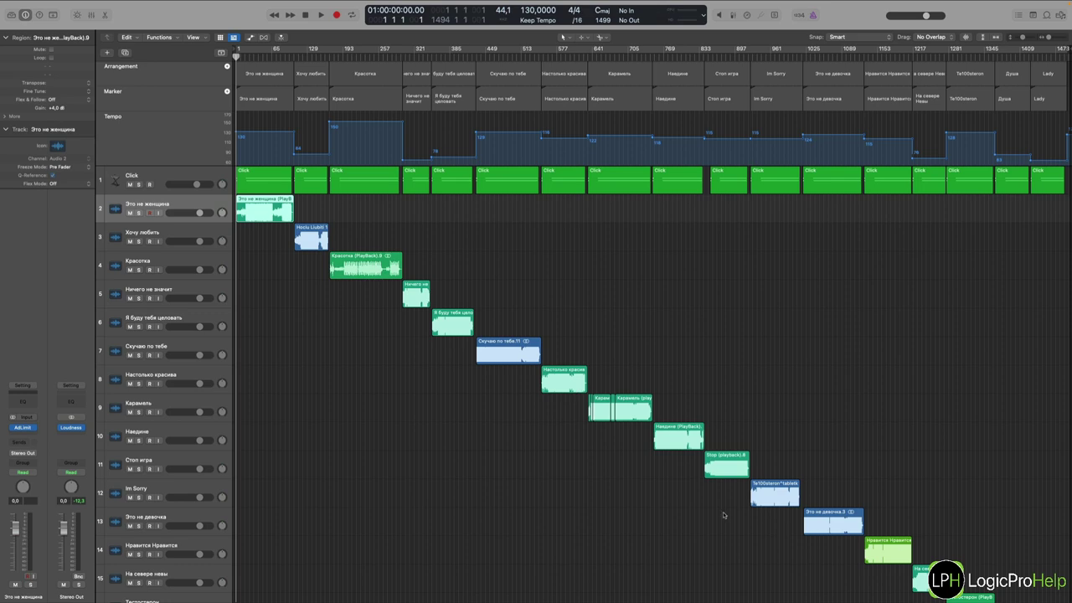
Reorder the tracks so «Ничего не значит», «Я буду тебя целовать» and «Скучаю по тебе» come above «Красотка»
scroll(724, 514, down, 3)
scroll(724, 515, up, 3)
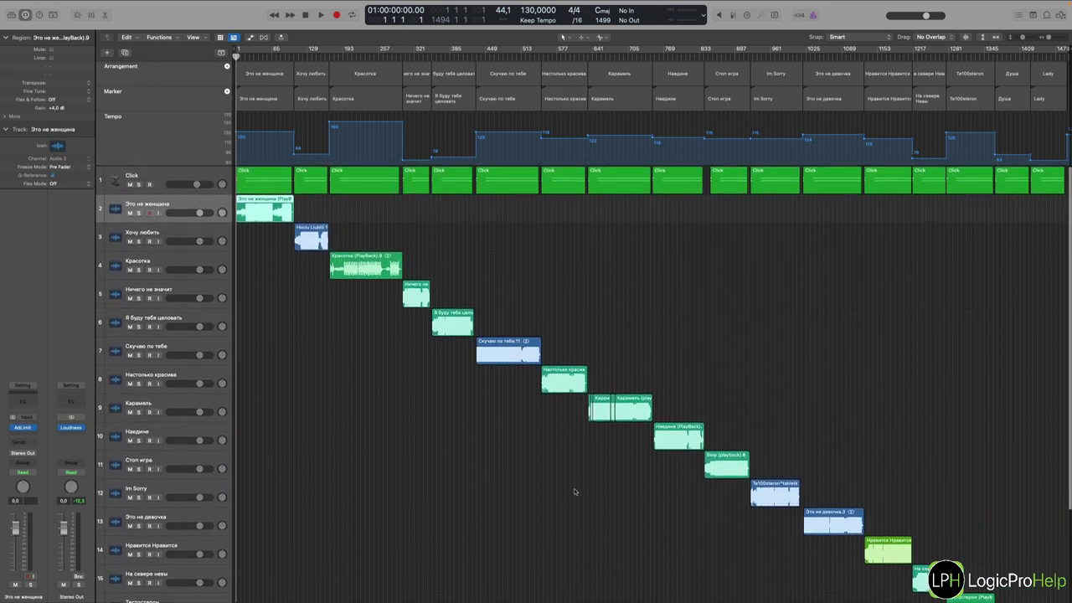
drag(151, 290, 148, 256)
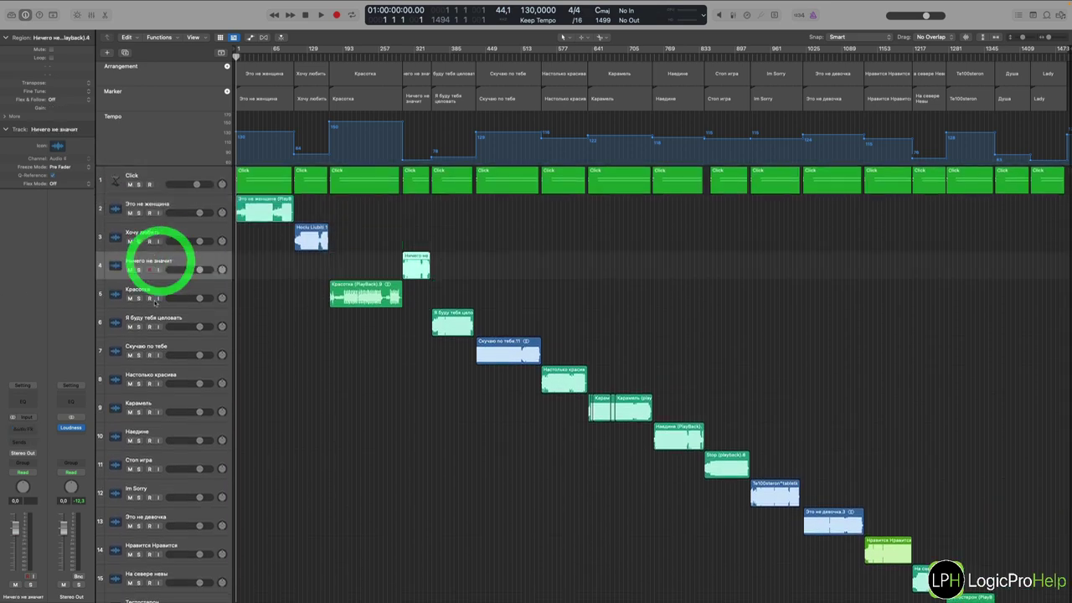
drag(157, 321, 156, 285)
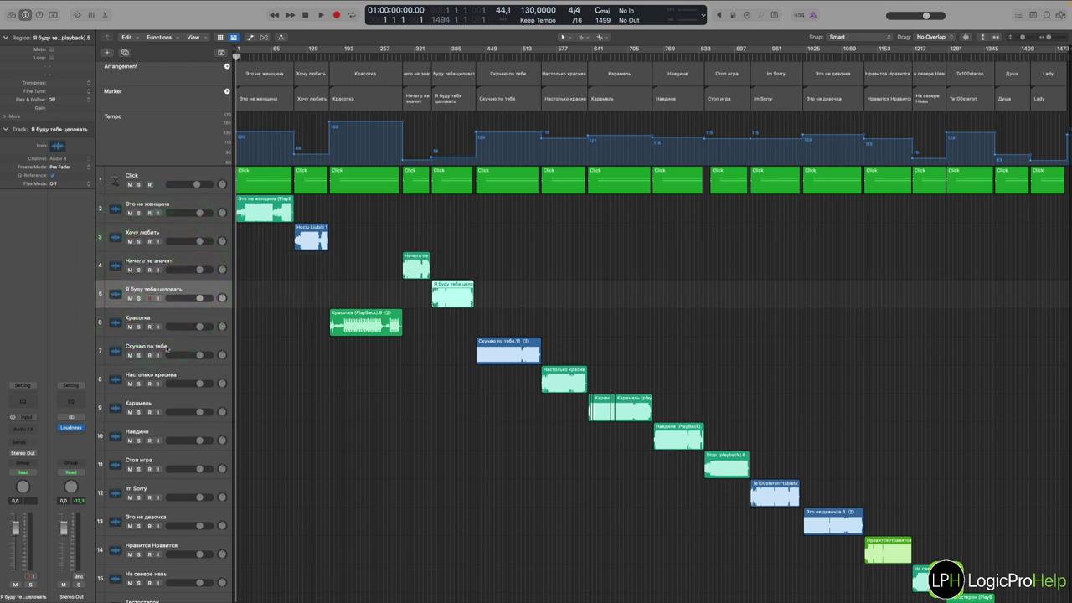
drag(159, 348, 162, 312)
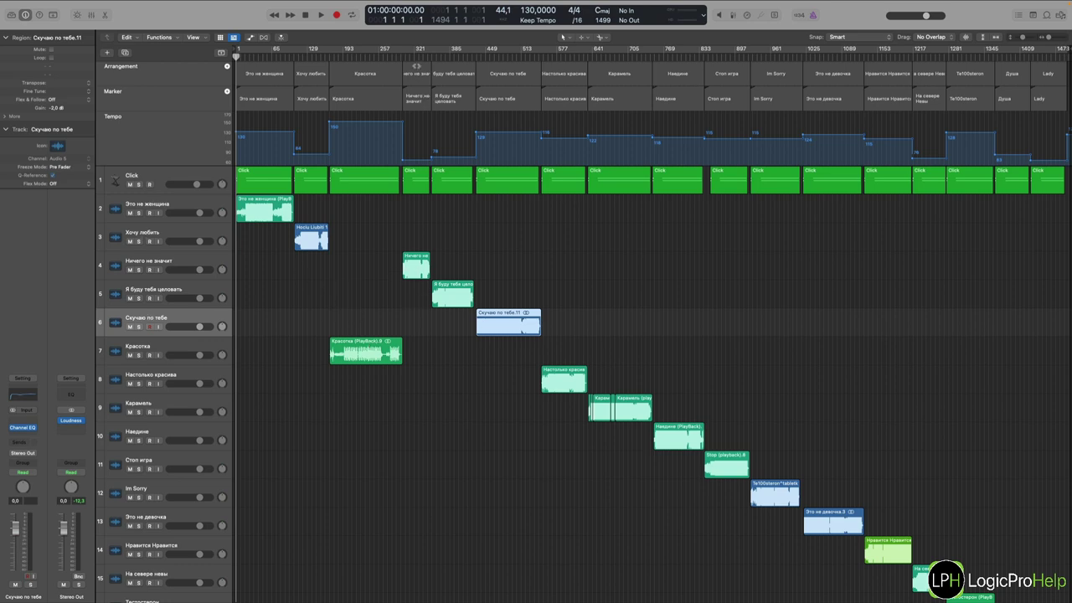
Move the «Ничего не значит», «Я буду тебя целовать» and «Скучаю по тебе» arrangement sections ahead of «Красотка», and clear the selection
drag(417, 67, 329, 77)
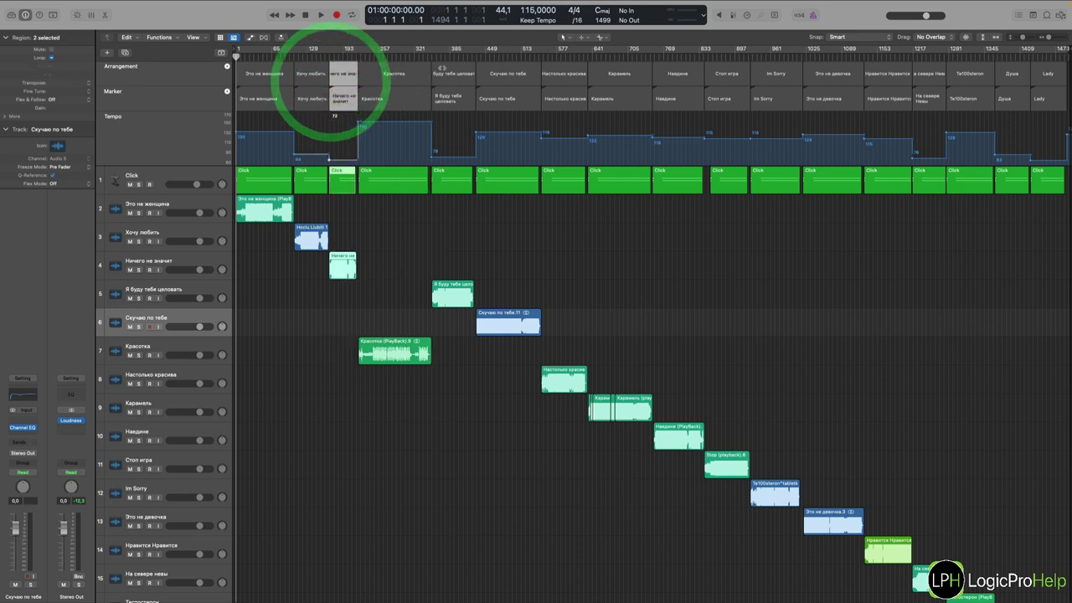
drag(452, 74, 362, 75)
drag(494, 72, 402, 79)
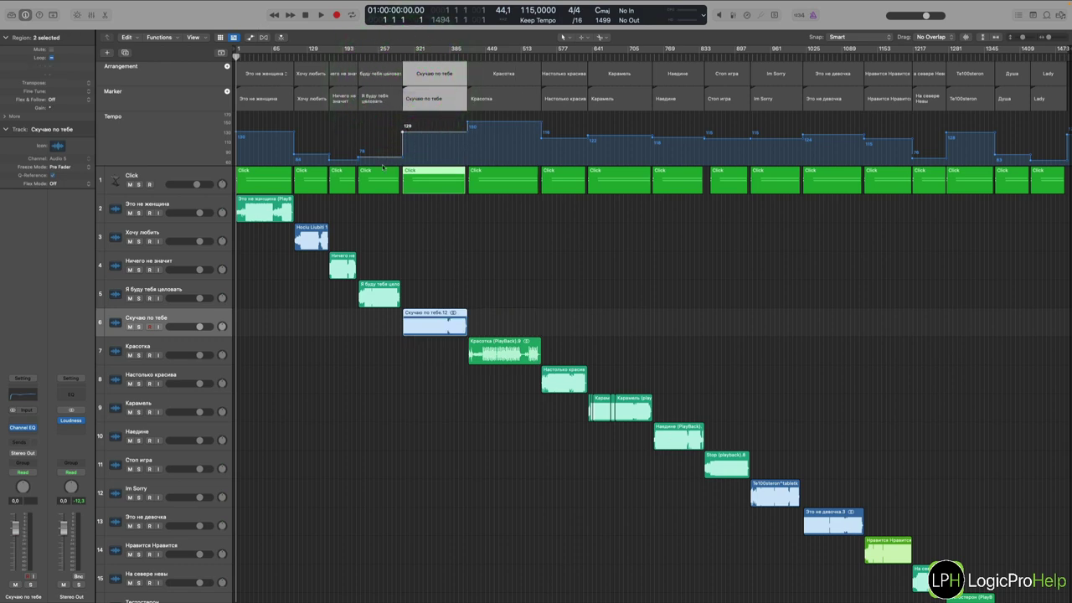
click(412, 263)
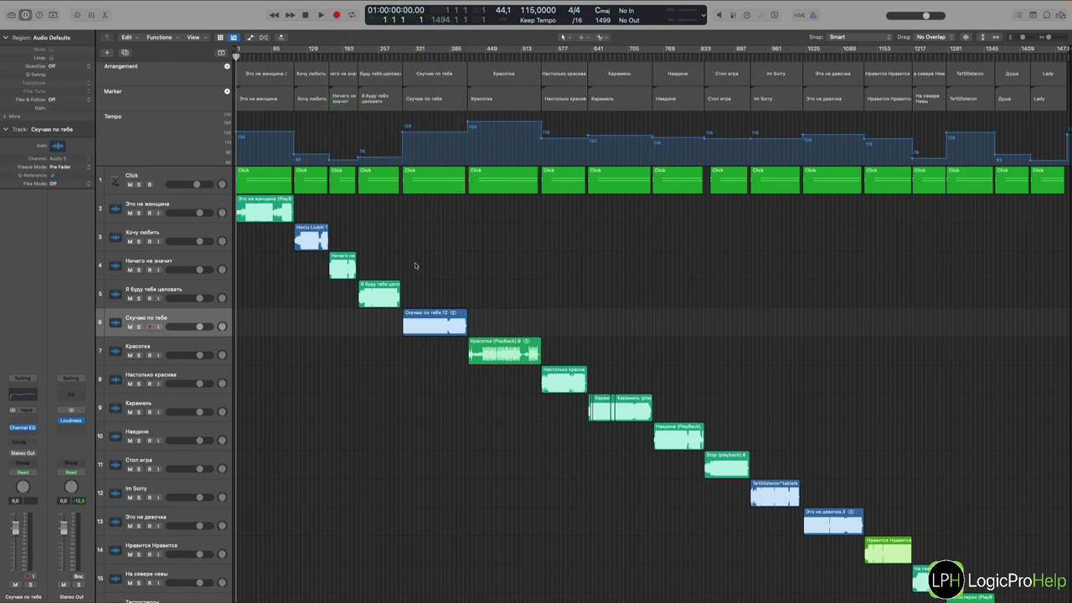
Show track automation with the «Это не женщина» track selected, and place the playhead at bar 105, where «Хочу любить» starts
click(176, 204)
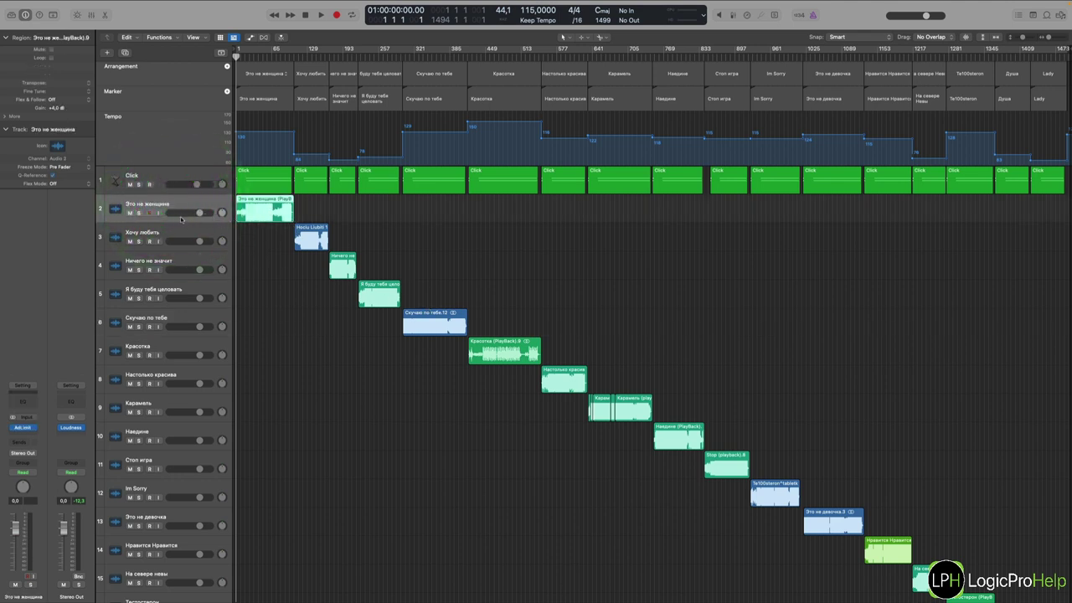
click(251, 36)
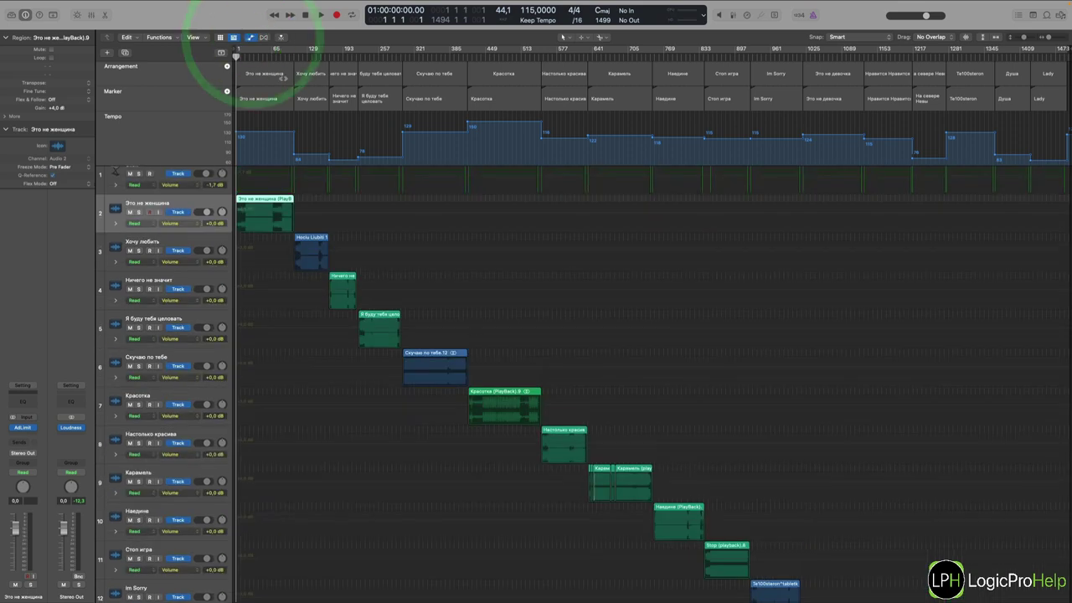
click(289, 58)
drag(289, 58, 323, 228)
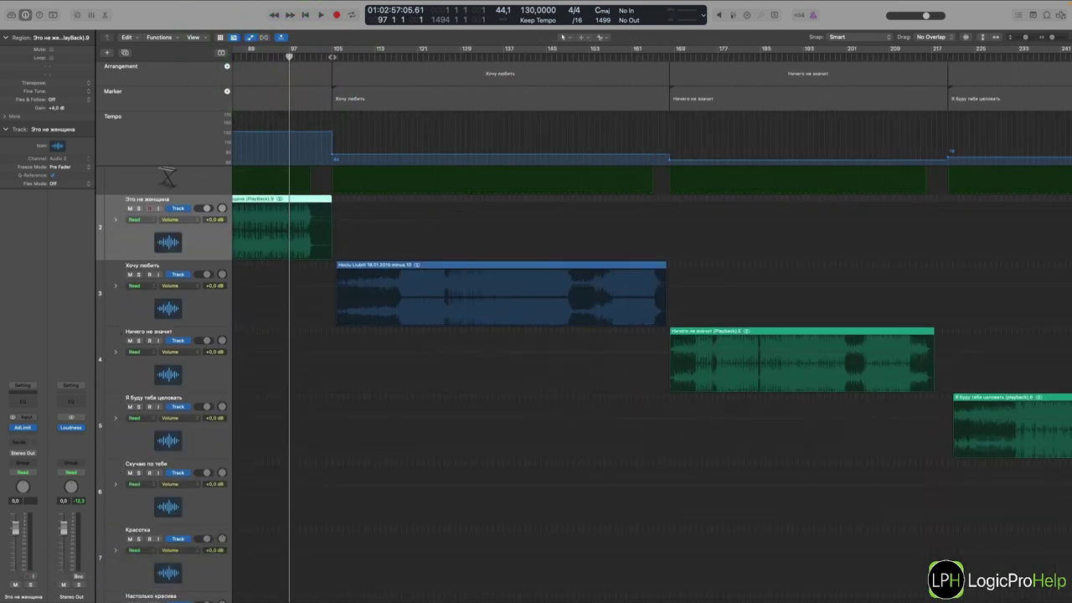
click(333, 57)
drag(333, 57, 337, 57)
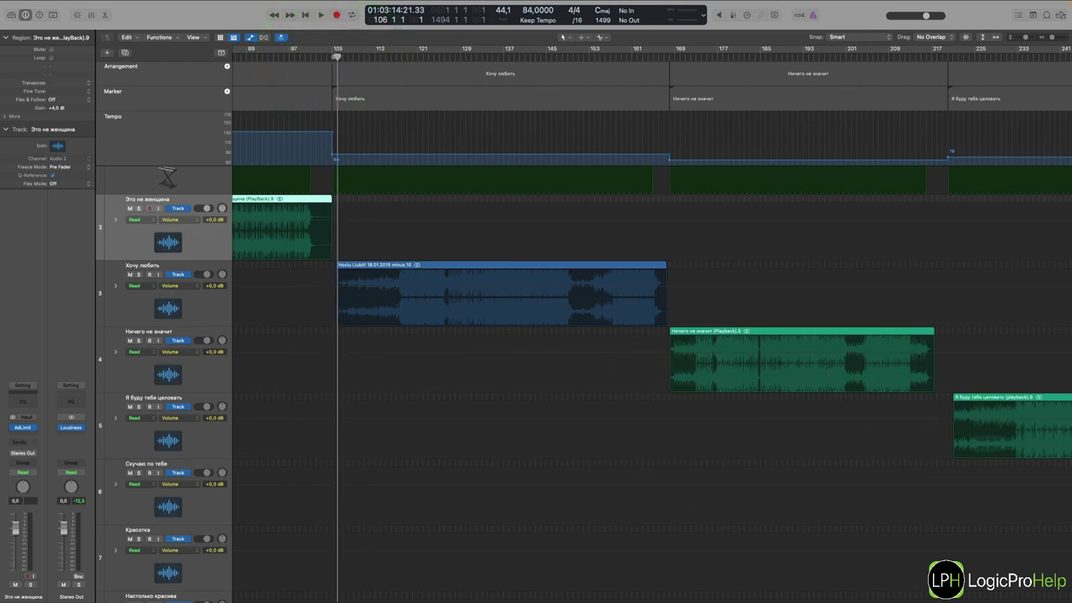
click(335, 57)
click(332, 58)
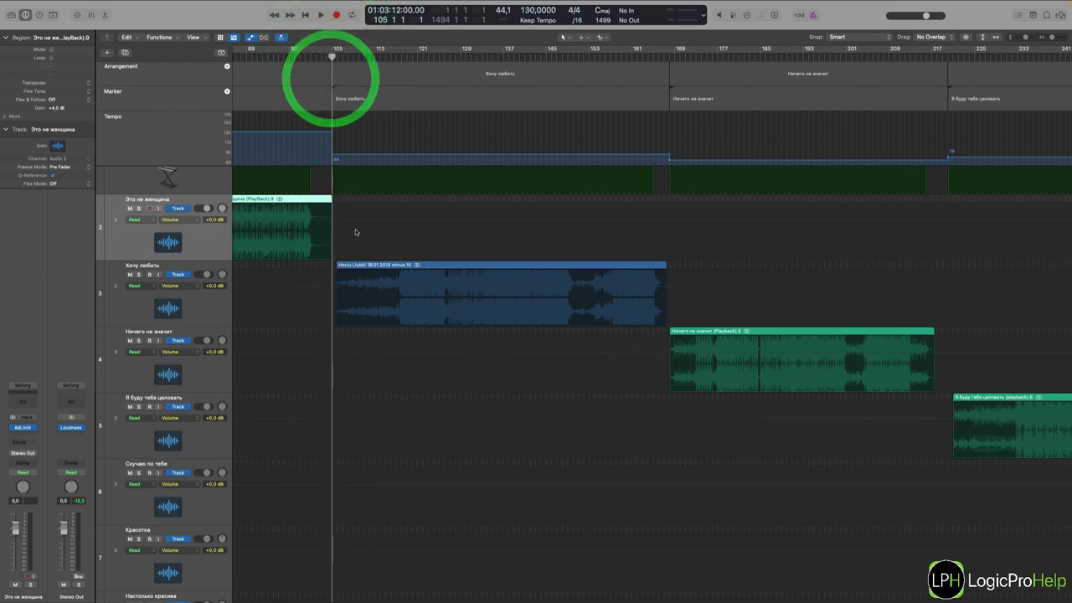
Draw a volume automation fade-out on the «Это не женщина» track from +0,0 dB down to silence across its ending
click(307, 221)
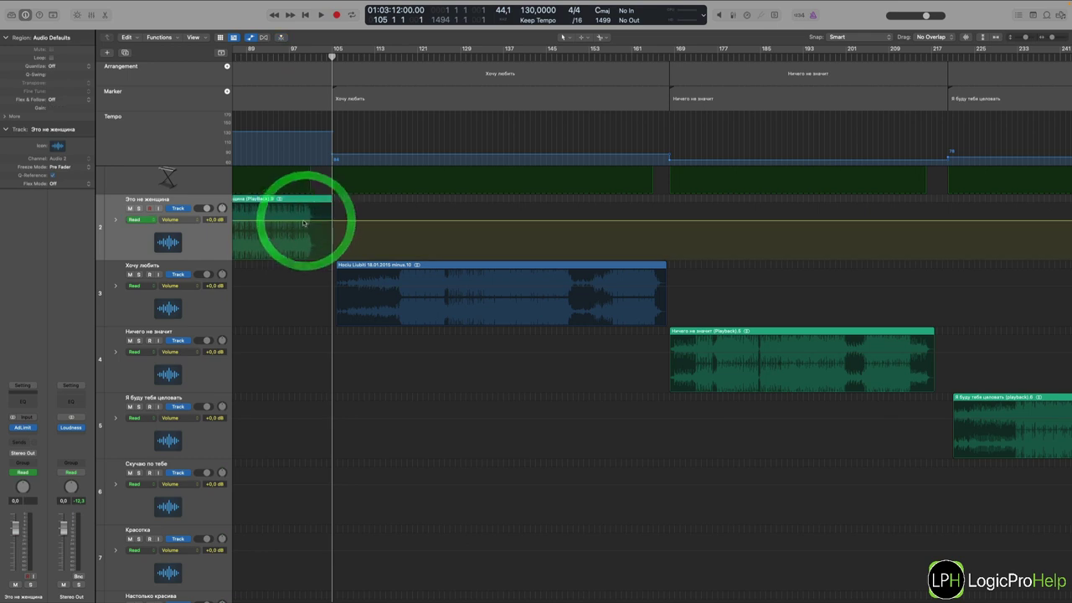
click(304, 221)
drag(332, 222, 347, 221)
drag(348, 222, 347, 256)
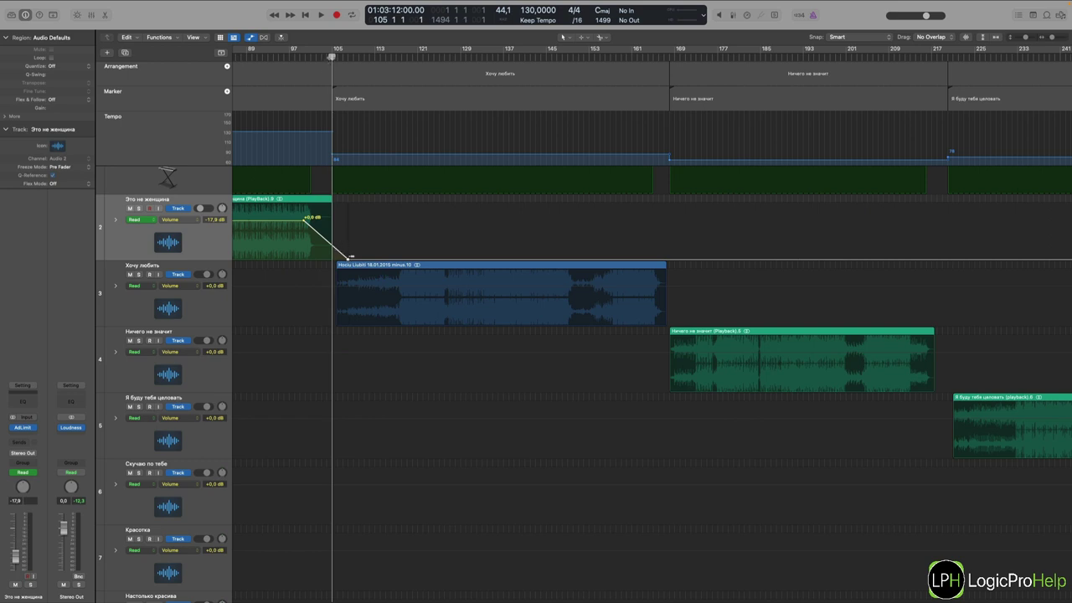
Place the playhead at bar 94 and undo the volume automation points on the «Это не женщина» track
click(272, 103)
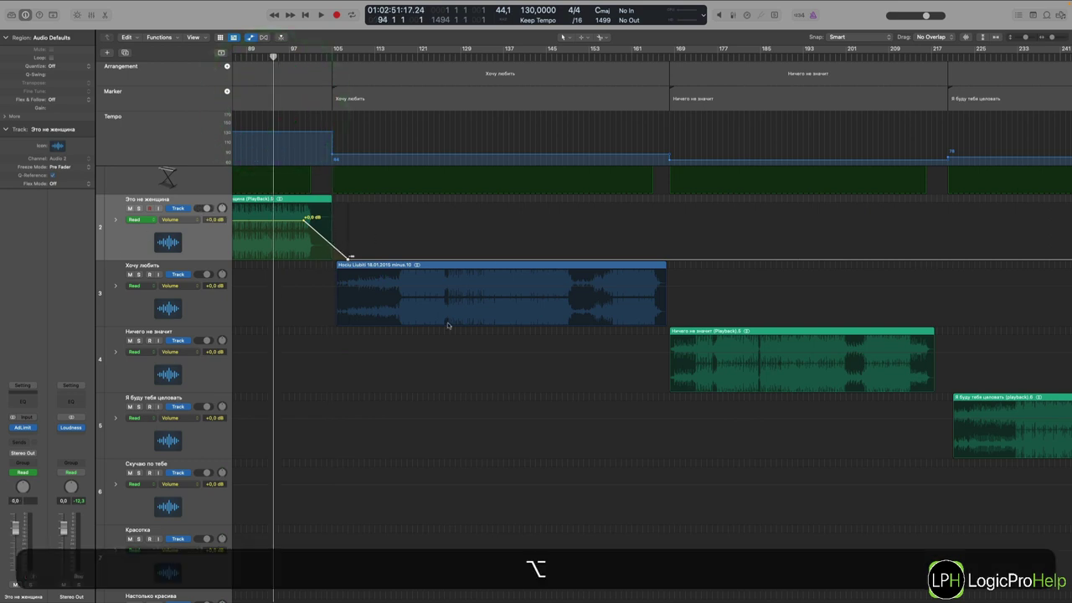
key(alt+grave)
key(super+z)
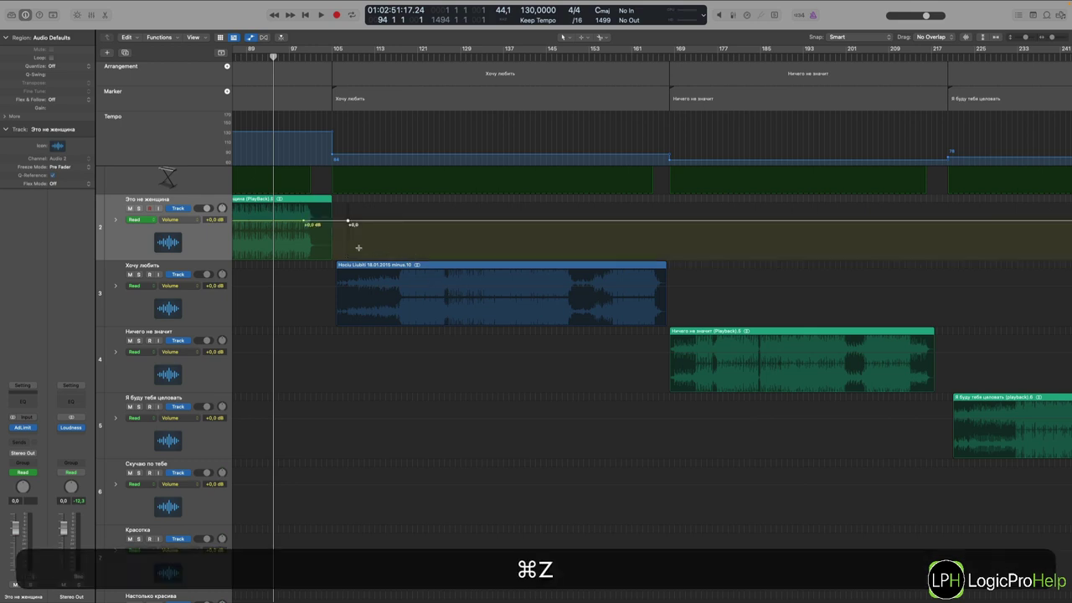
key(super+z)
key(super+z)
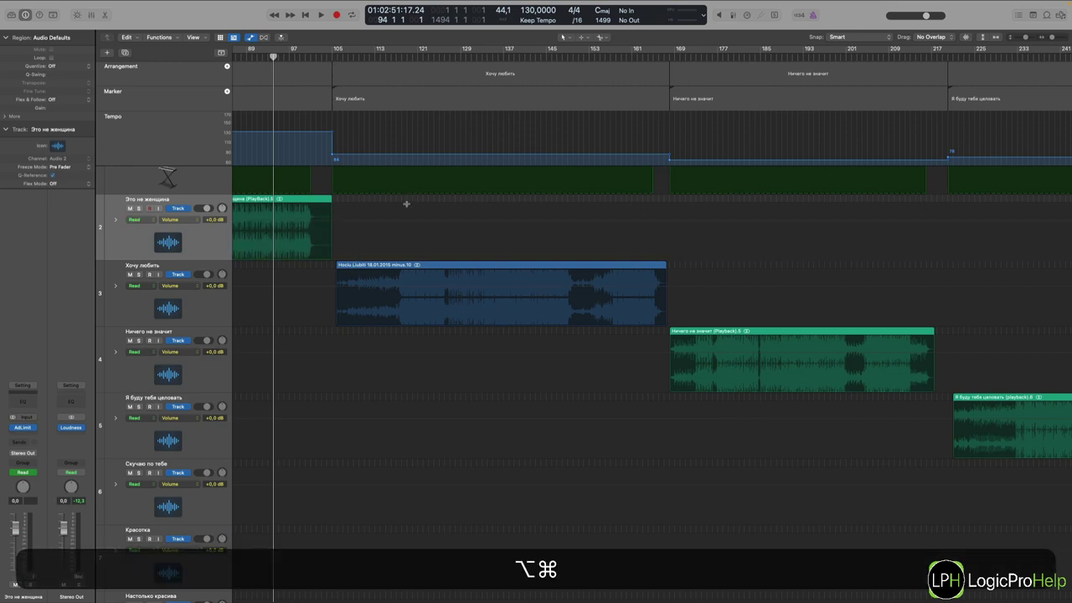
Return to an overview of the arrangement and examine the automation options, including Move Track Automation with Regions, leaving them as they are
alt+super+scroll(405, 200, down, 10)
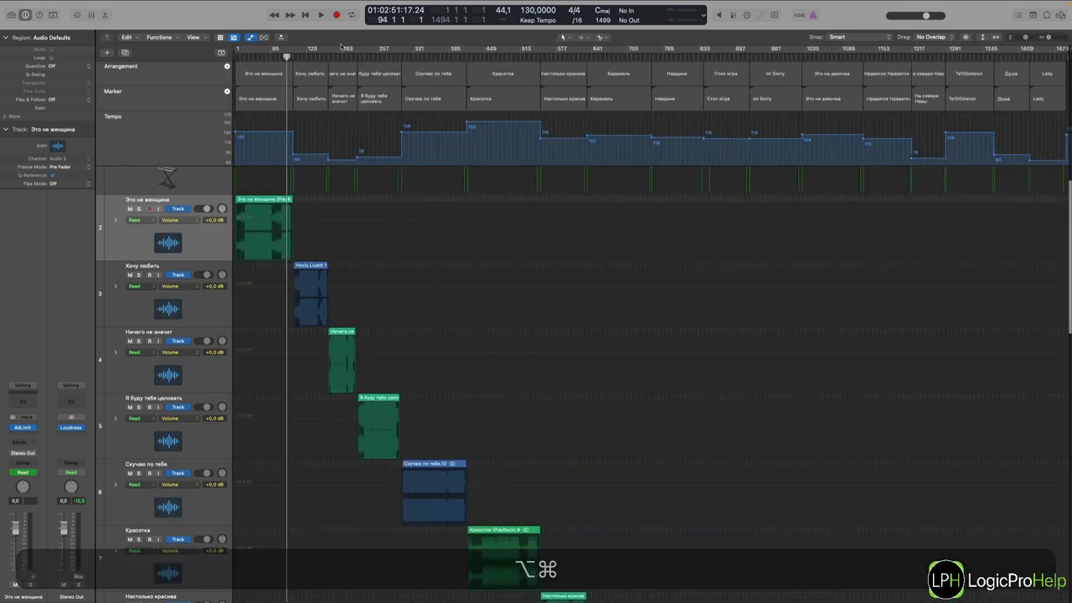
mouse_move(315, 2)
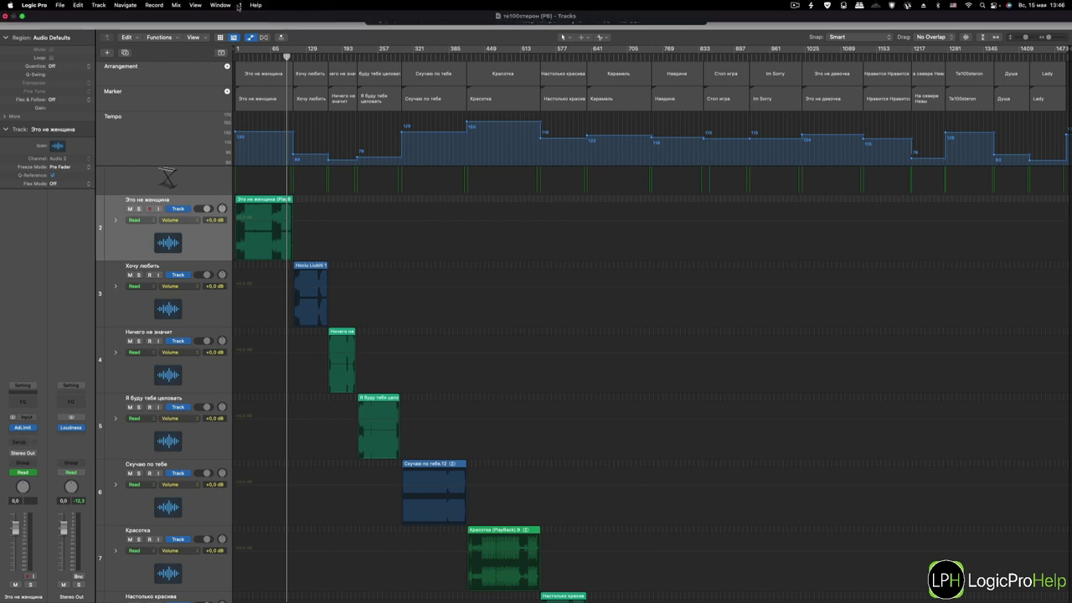
click(176, 5)
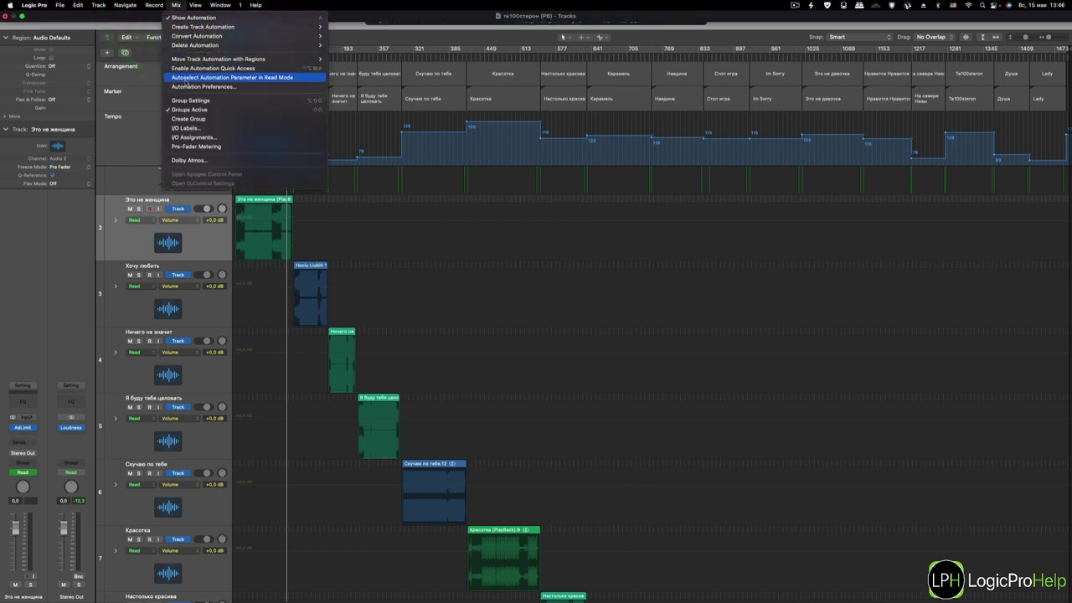
mouse_move(194, 32)
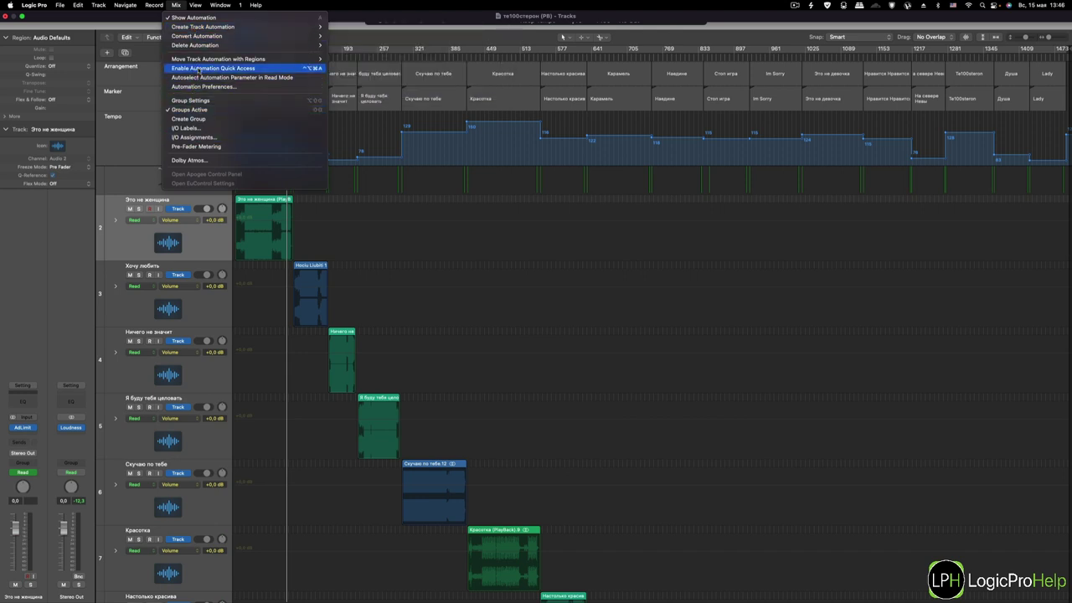
mouse_move(199, 61)
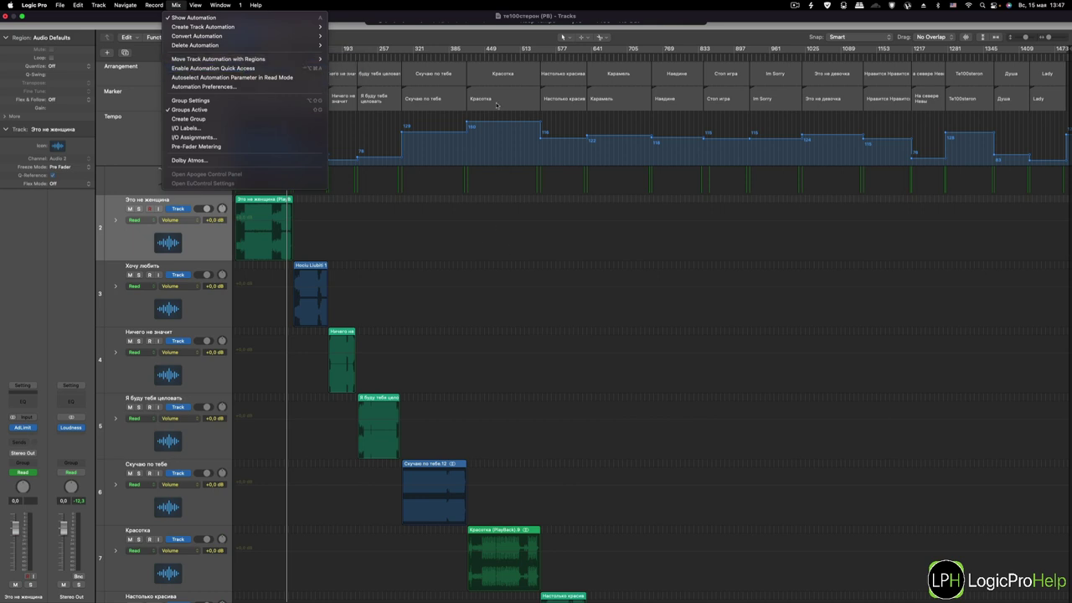
click(347, 34)
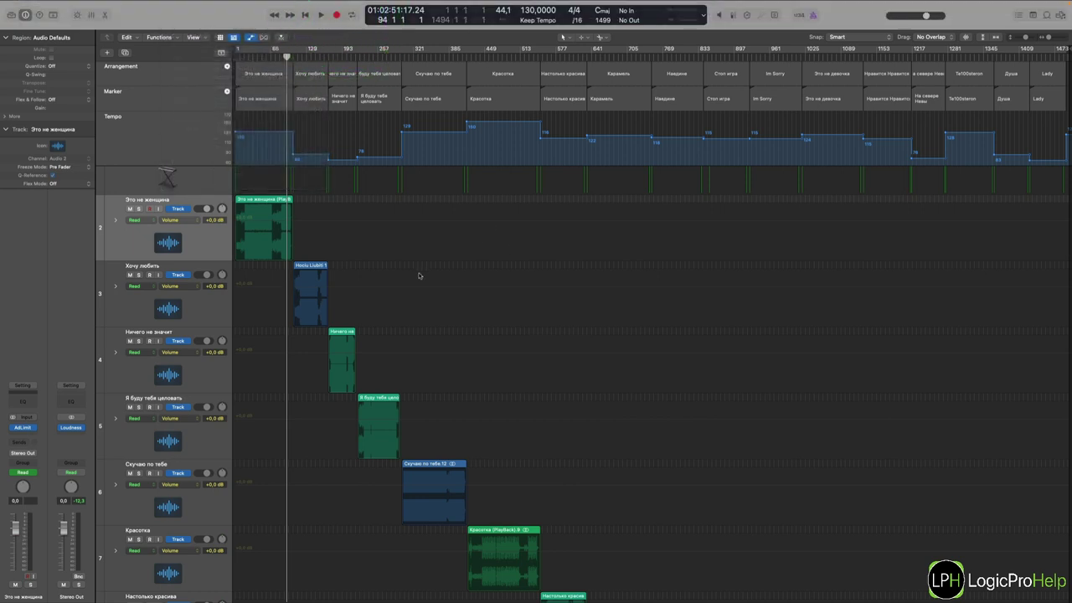
scroll(419, 276, up, 2)
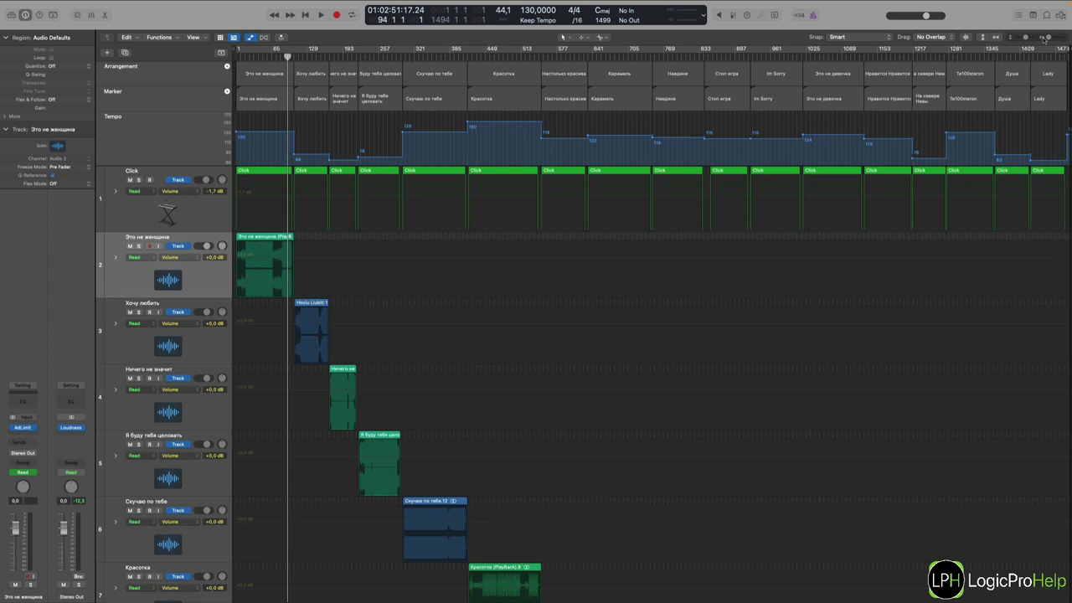
Reduce the track height so every song fits in the arrangement, hide track automation, and select the Marker track
drag(1026, 39, 1021, 38)
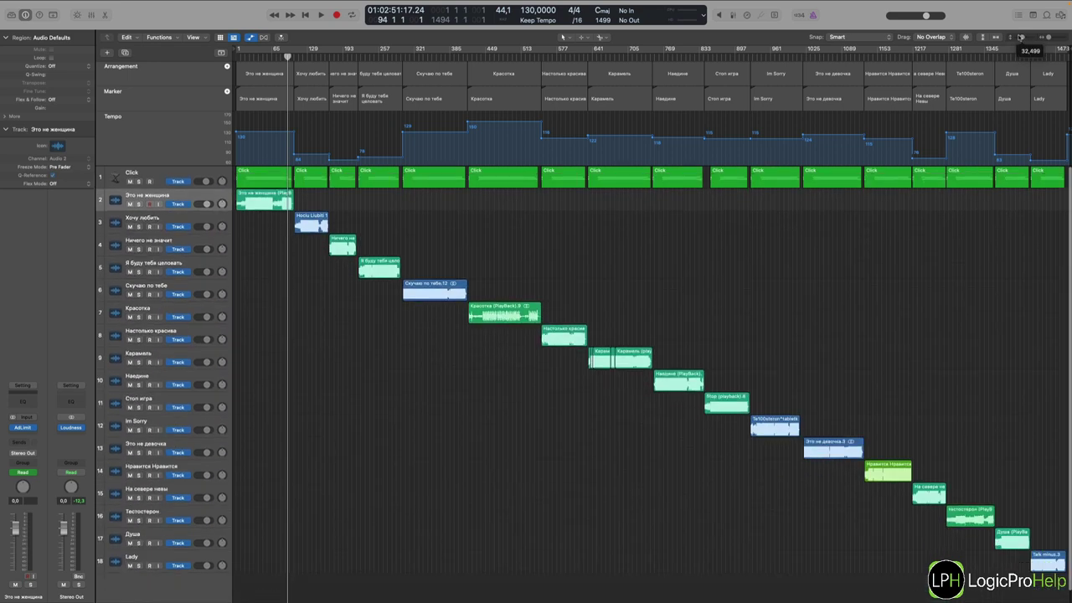
click(250, 37)
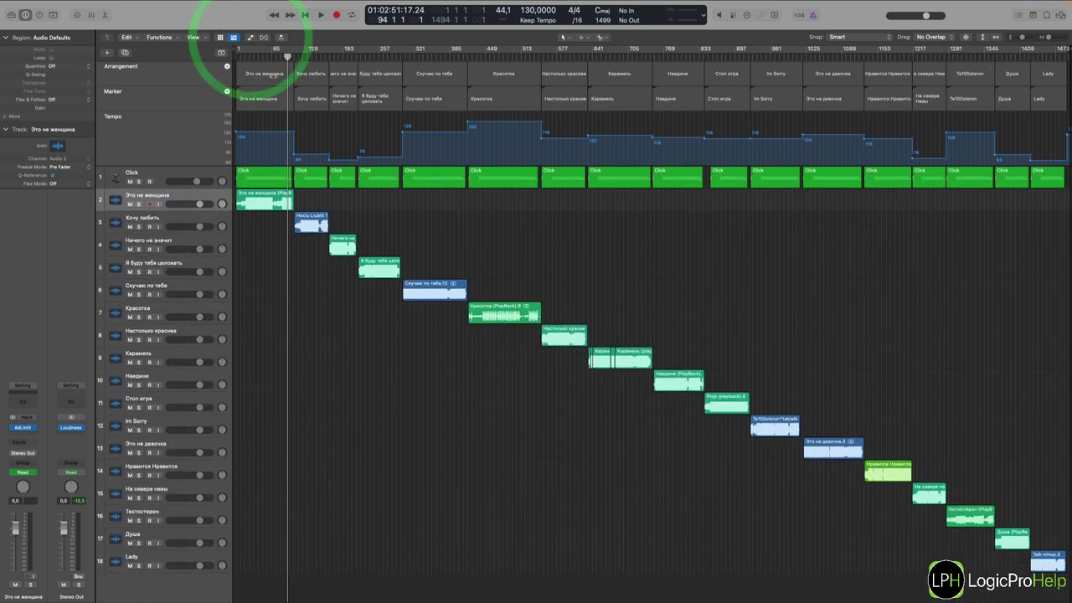
click(183, 94)
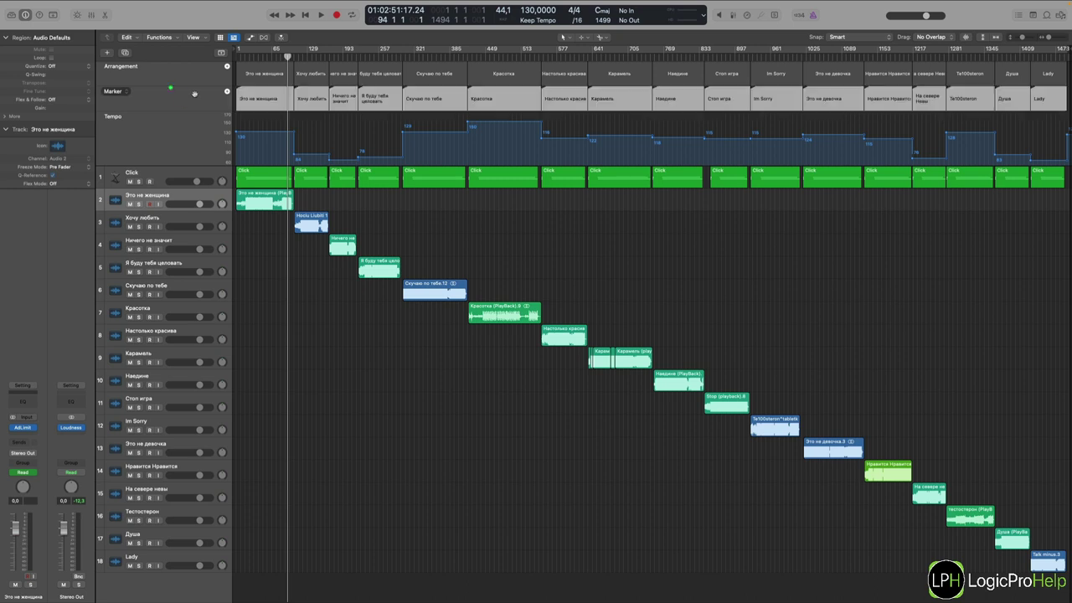
Find the Go to Next Marker command in the key commands by searching «go to next» and assign it the shortcut ⌃⌥⌘. (period)
click(33, 6)
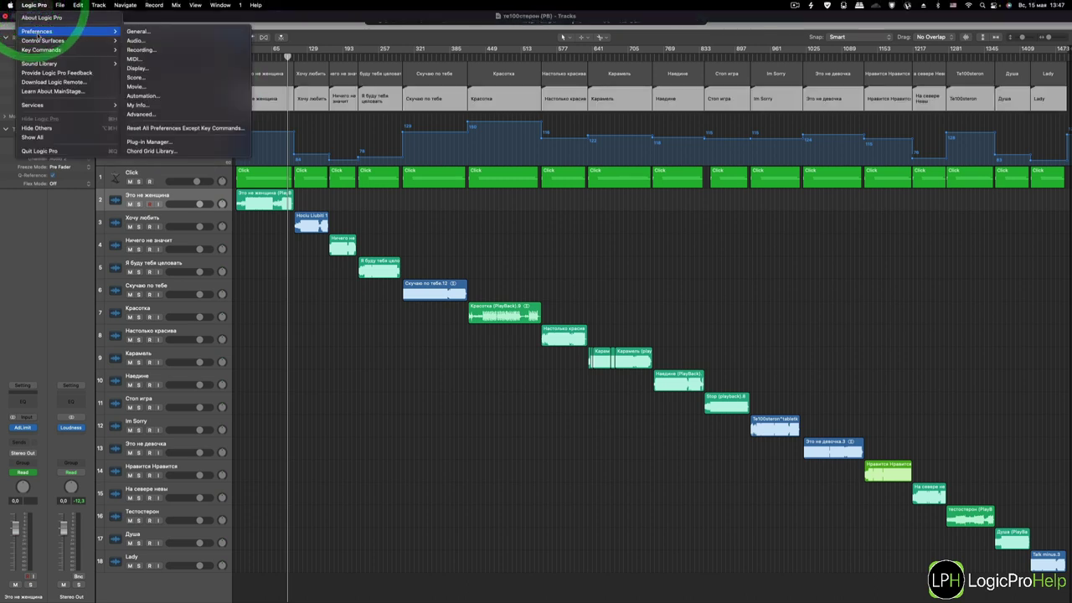
mouse_move(39, 50)
click(134, 58)
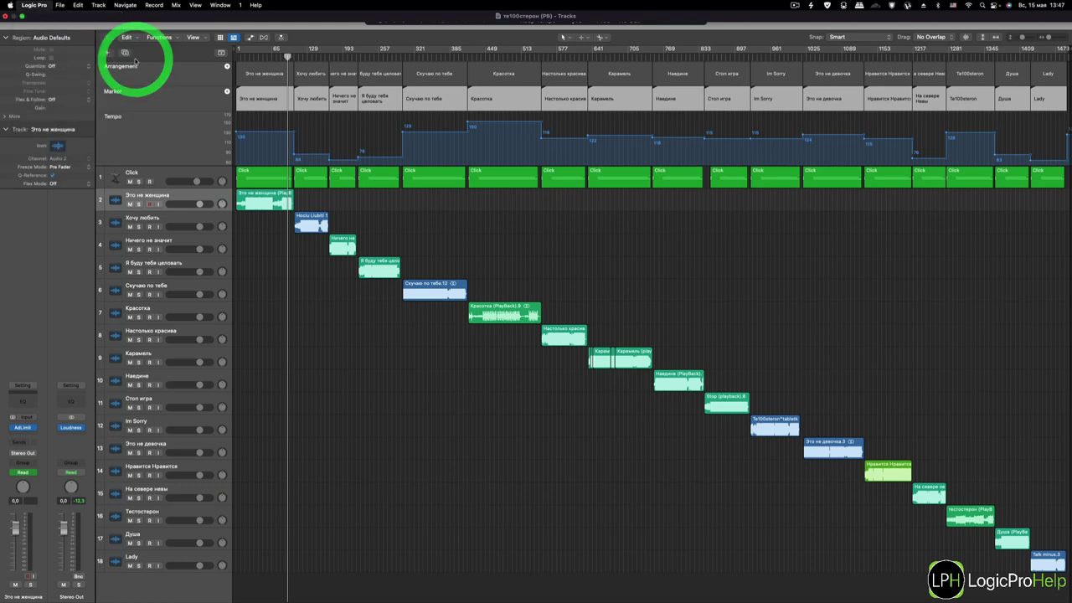
click(567, 246)
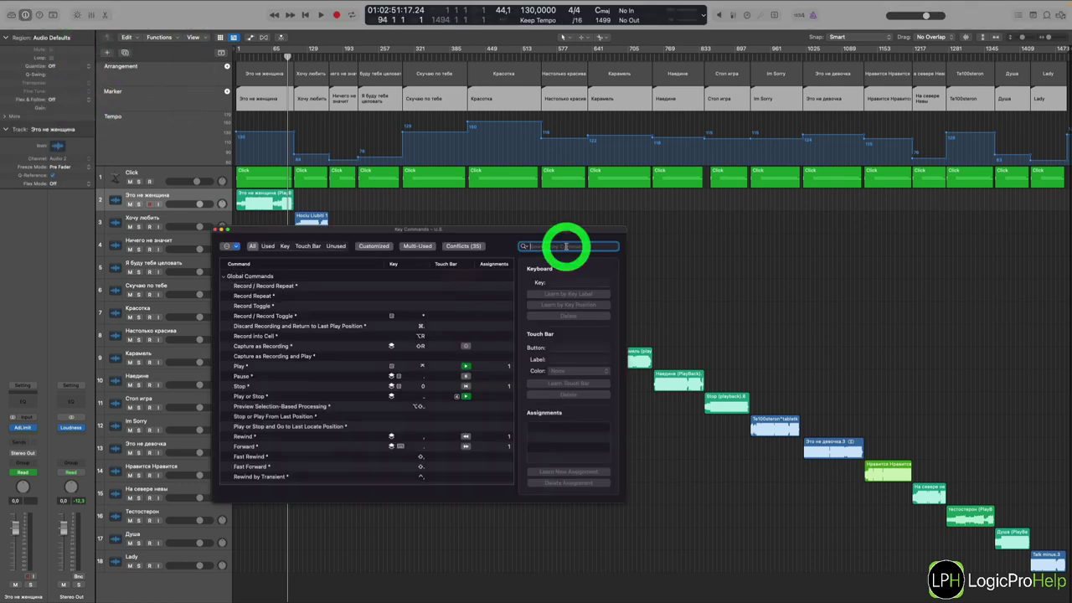
text(go to next)
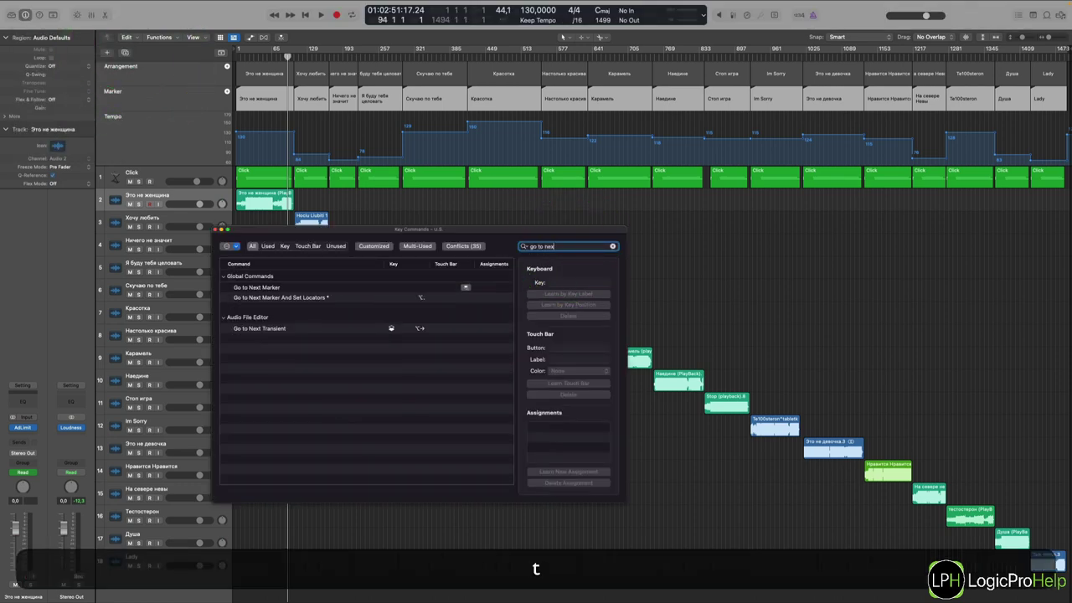
click(255, 297)
click(260, 287)
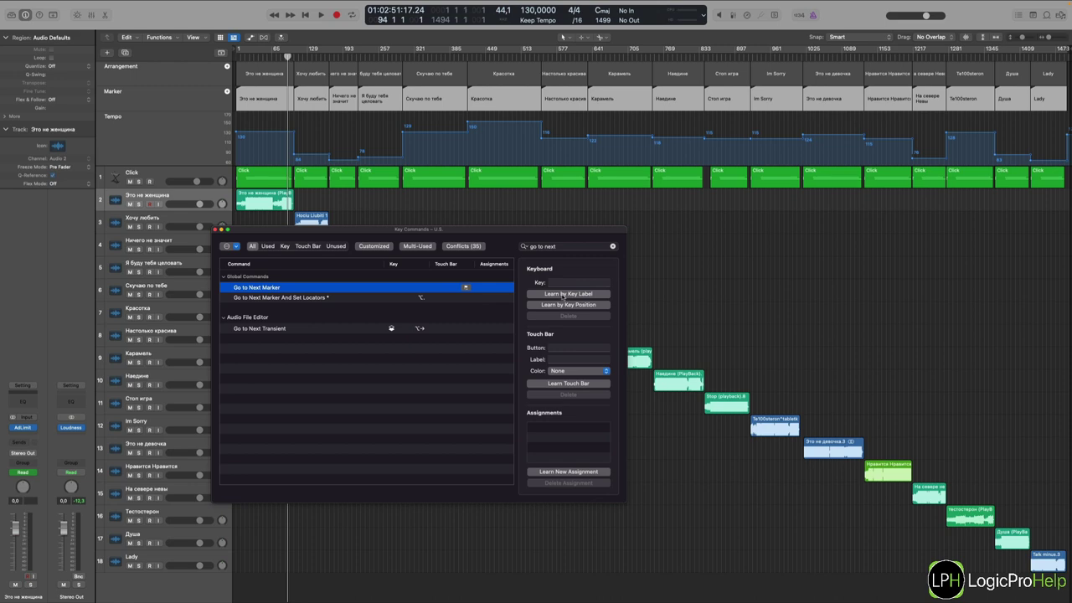
click(564, 295)
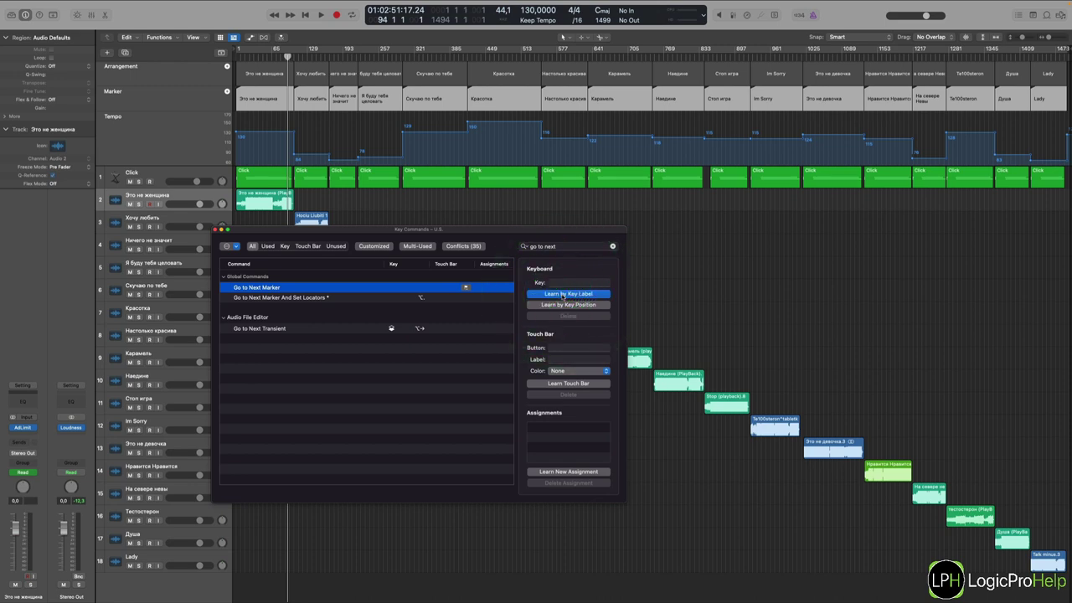
key(ctrl+alt+super+period)
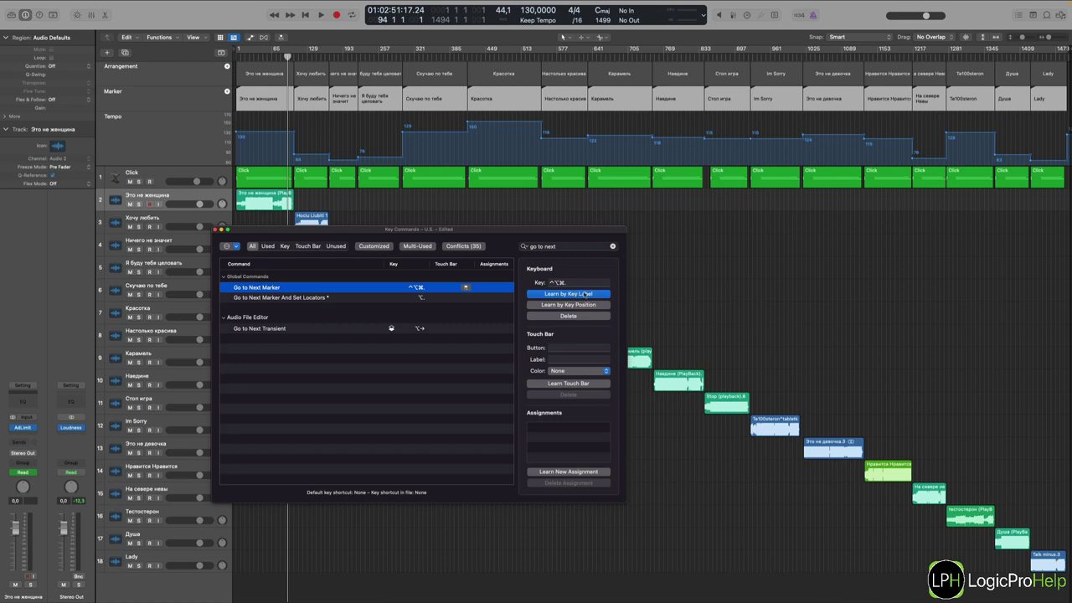
Search the key commands for «go to previous», assign ⌃⌥⌘, (comma) to Go to Previous Marker, and close the key commands window
click(565, 246)
key(BackSpace)
key(BackSpace)
key(BackSpace)
key(BackSpace)
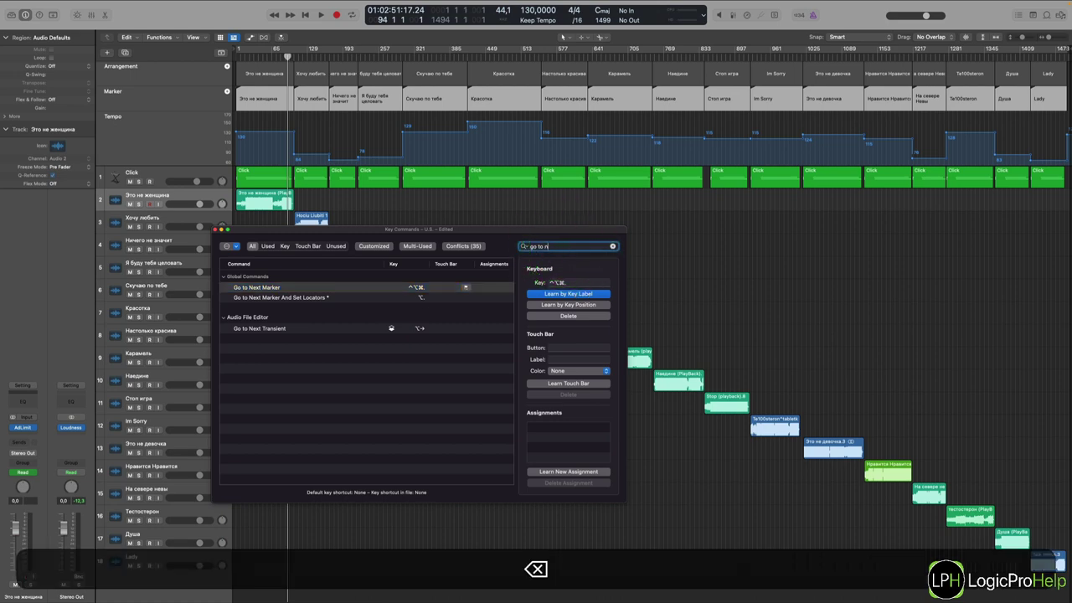
text(o previous)
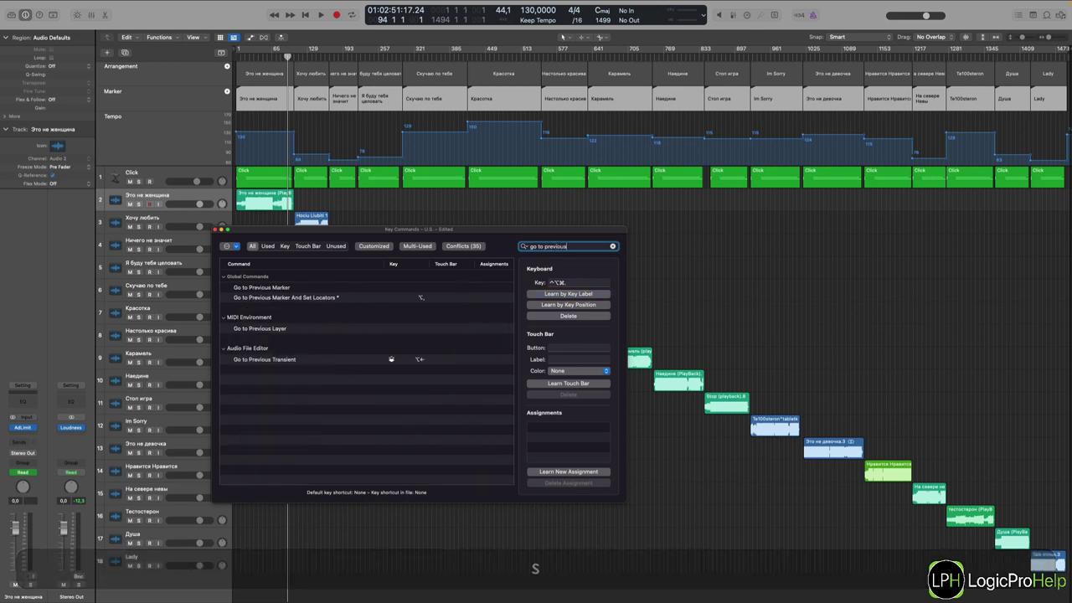
click(309, 290)
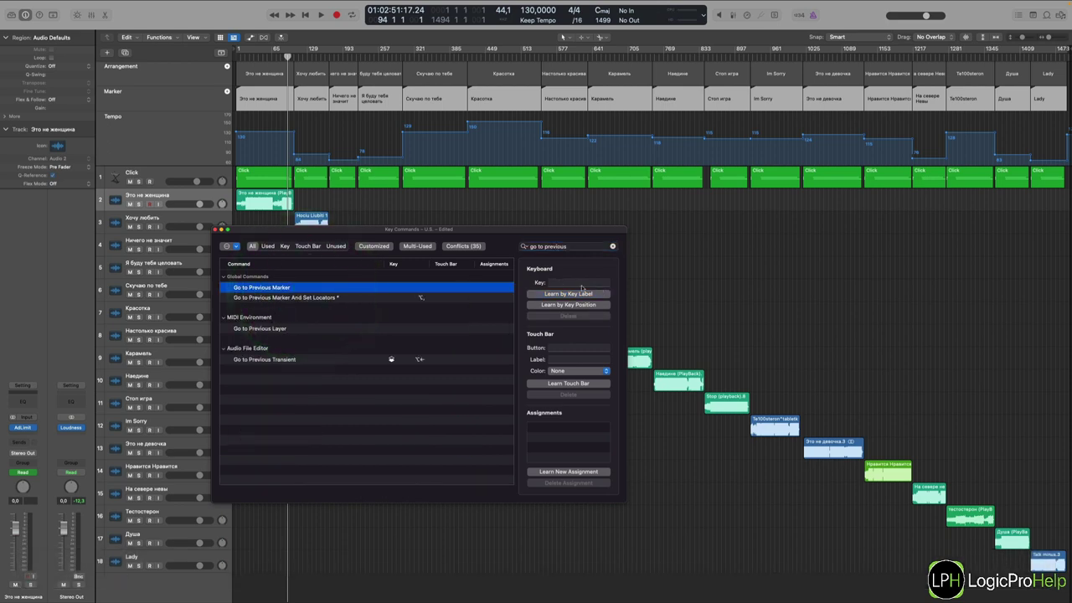
click(569, 295)
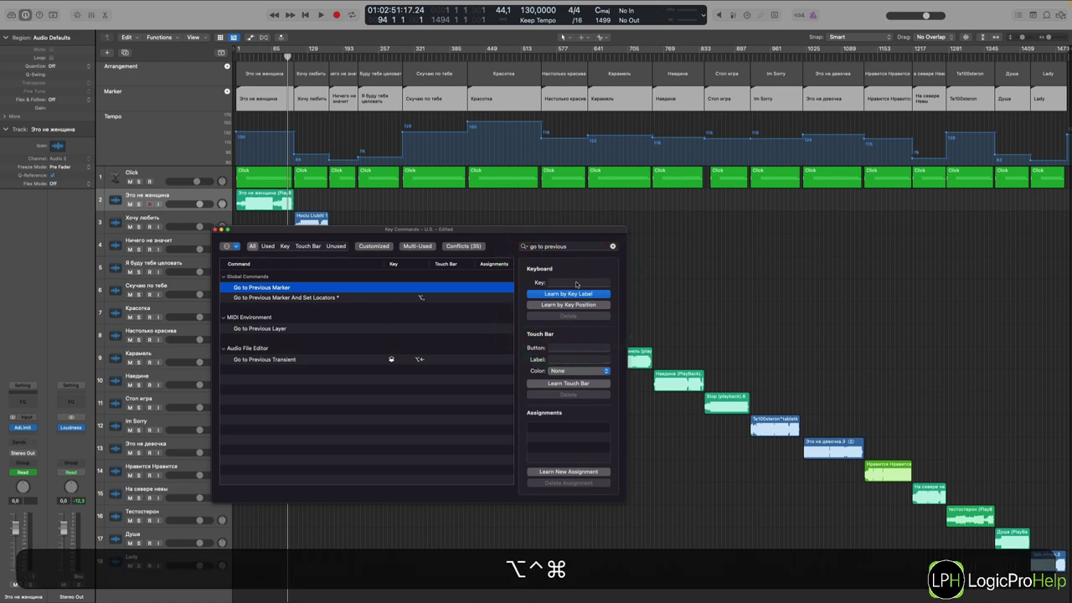
key(ctrl+alt+super+comma)
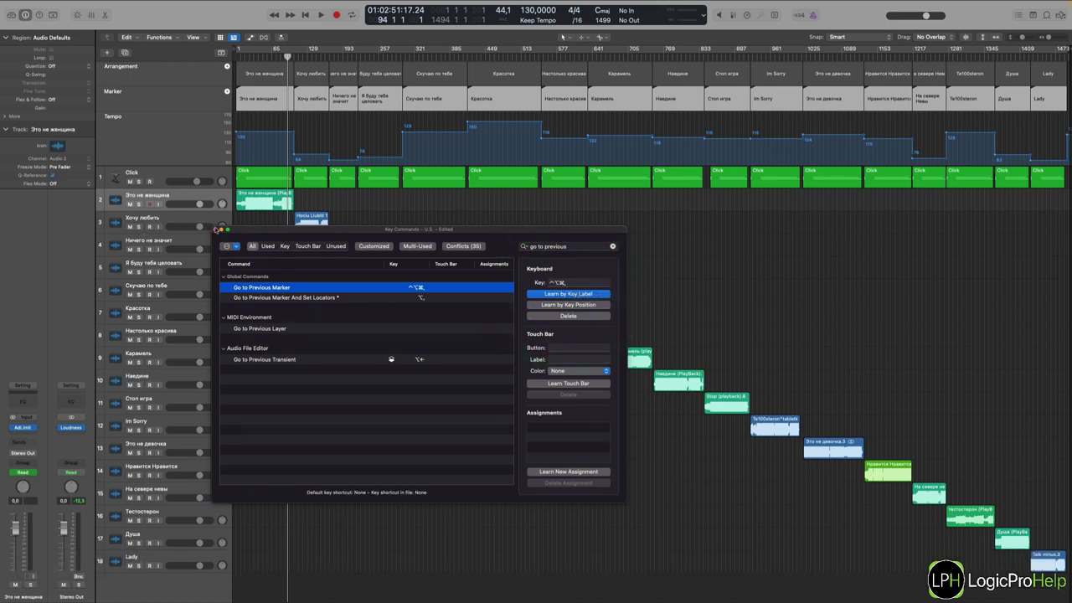
click(216, 229)
Place the playhead at bar 62 inside «Это не женщина» and try the new marker commands forward and back through the first songs
click(253, 57)
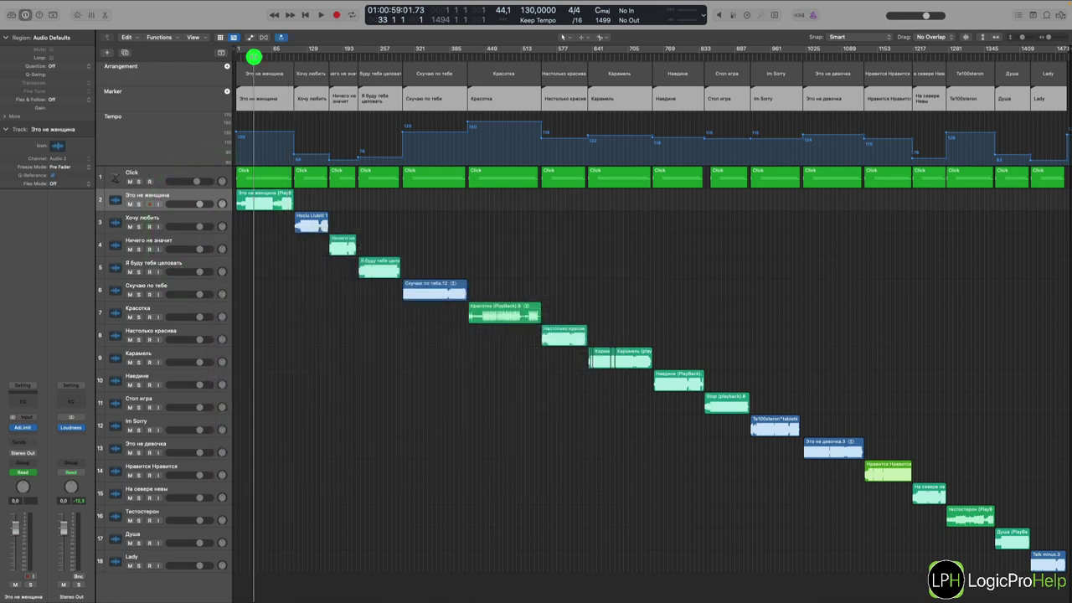
mouse_move(254, 57)
mouse_down()
mouse_move(294, 59)
mouse_move(270, 57)
mouse_up()
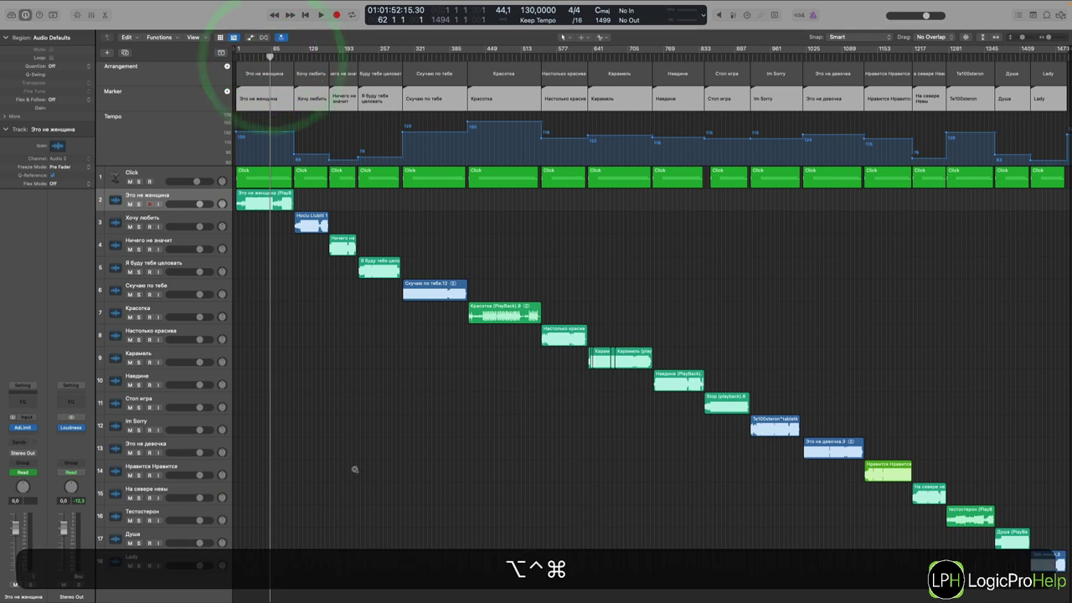
key(ctrl+alt+super+period)
key(ctrl+alt+super+period)
key(ctrl+alt+super+period)
key(ctrl+alt+super+comma)
key(ctrl+alt+super+comma)
key(ctrl+alt+super+comma)
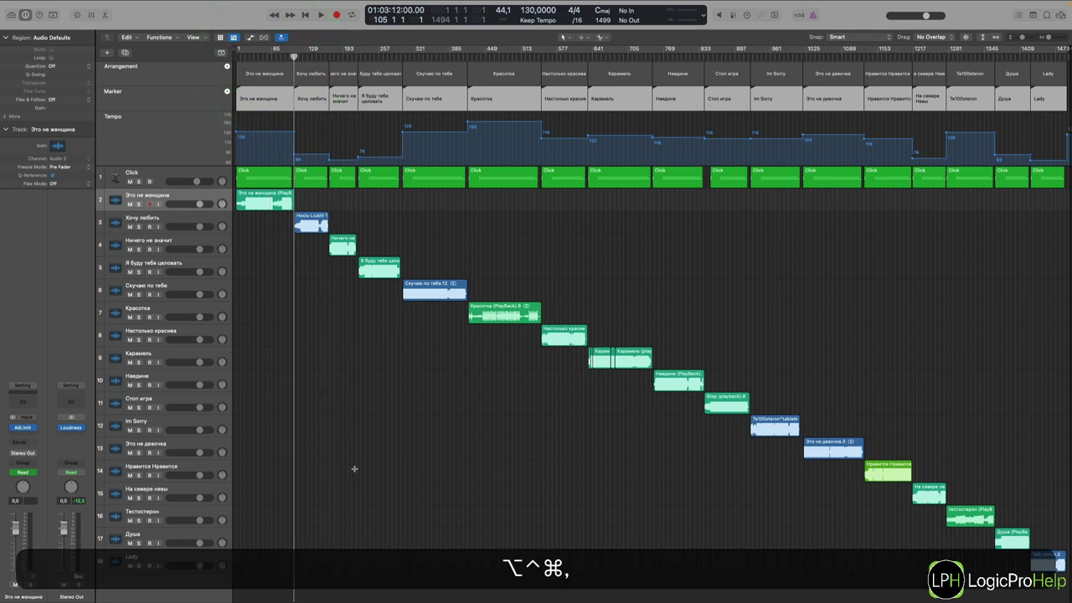
Jump the playhead forward and back across the song markers, reaching the start of «Настолько красива»
key(ctrl+alt+super+period)
key(ctrl+alt+super+period)
key(ctrl+alt+super+period)
key(ctrl+alt+super+period)
key(ctrl+alt+super+comma)
key(ctrl+alt+super+comma)
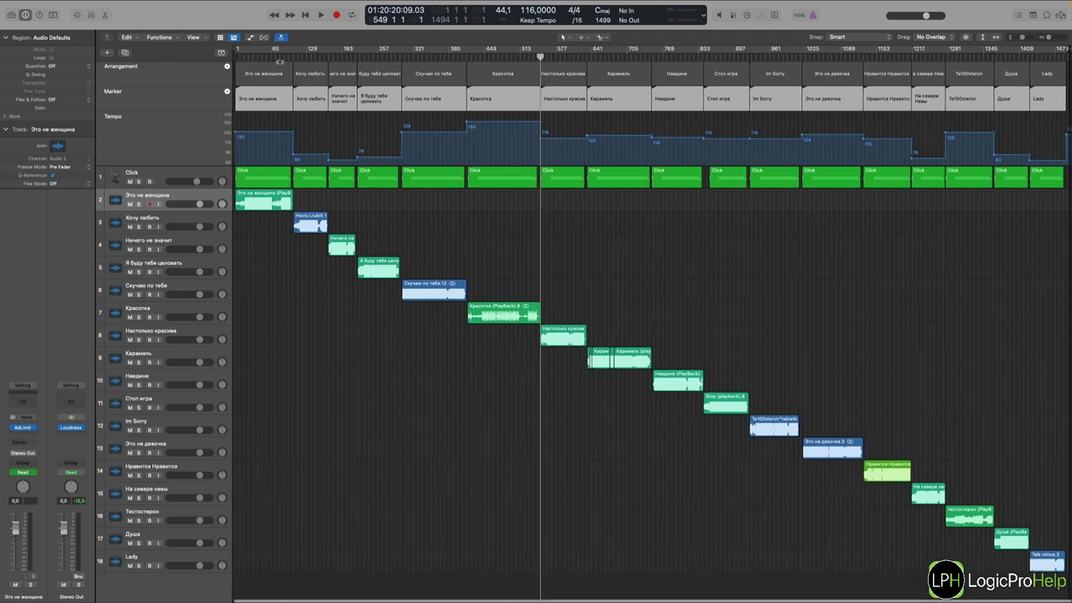
Place the playhead at bar 93 and advance it one bar at a time to bar 107, inside «Хочу любить»
drag(286, 58, 286, 60)
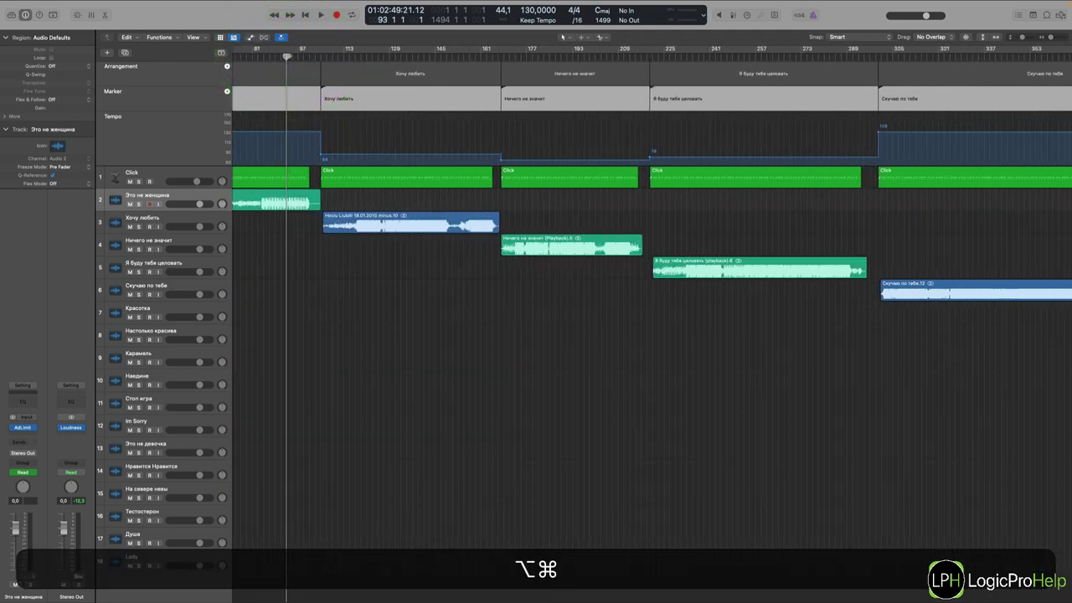
key(period)
key(period)
key(period)
key(period)
key(period)
key(period)
key(period)
key(period)
key(period)
key(period)
key(period)
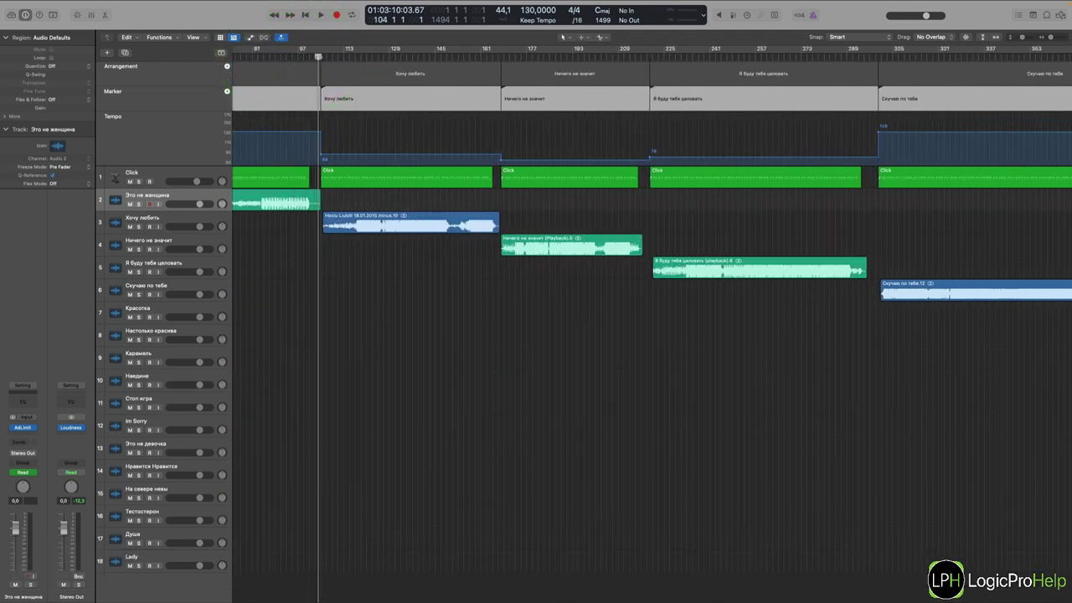
key(period)
key(period)
key(period)
click(336, 183)
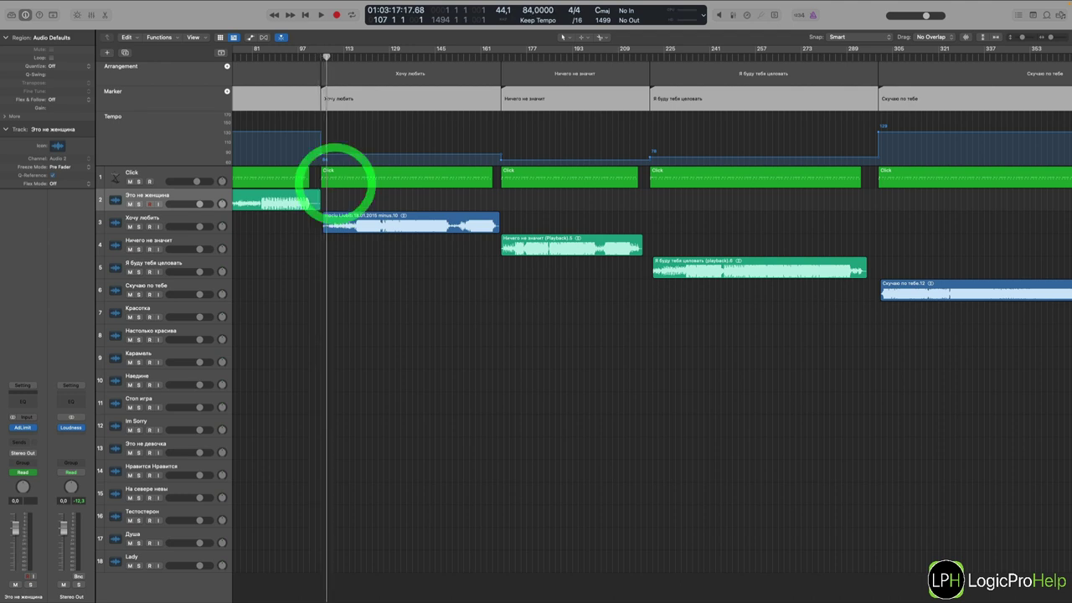
Reposition the playhead within the opening bars of «Хочу любить» and jump back to the song's marker at bar 105
scroll(341, 241, up, 5)
scroll(336, 220, up, 1)
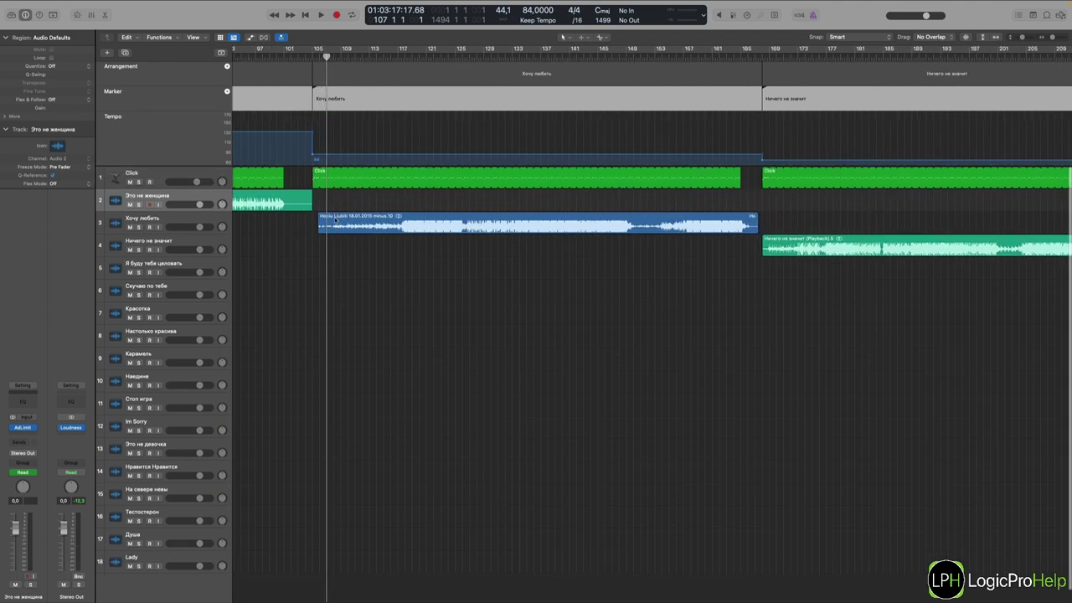
key(comma)
scroll(324, 58, up, 5)
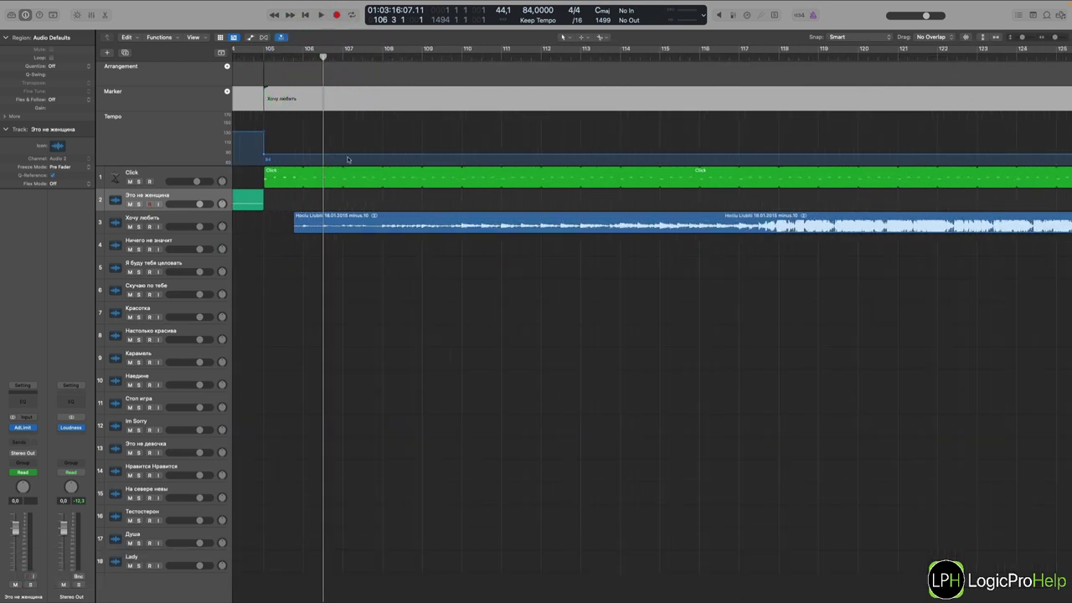
drag(323, 57, 263, 57)
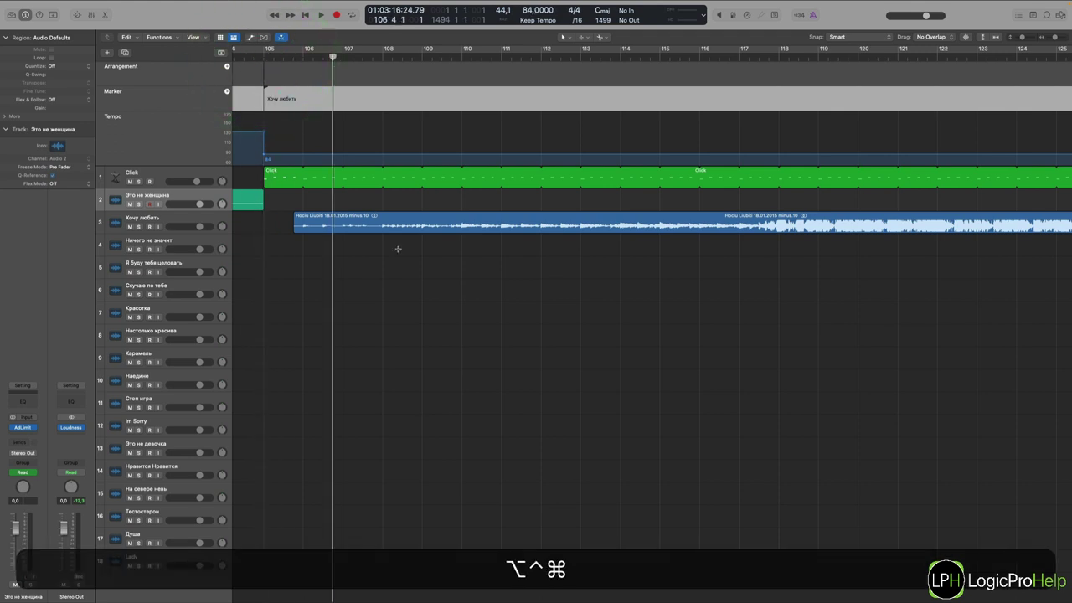
key(alt+ctrl+super+comma)
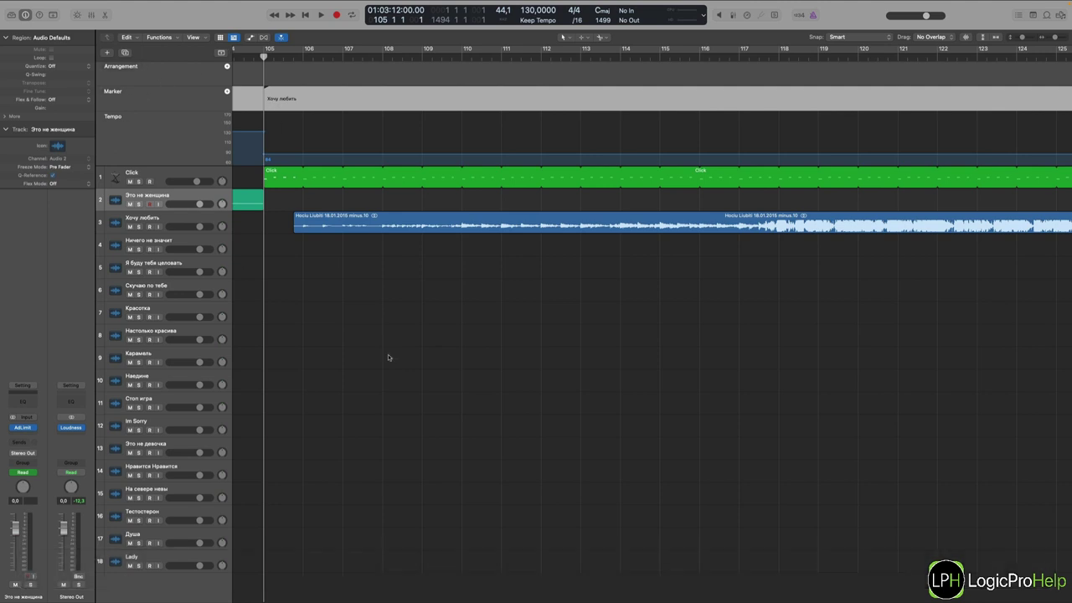
Return to the full-set overview and jump forward marker by marker from «Хочу любить» to «Скучаю по тебе»
scroll(396, 357, down, 10)
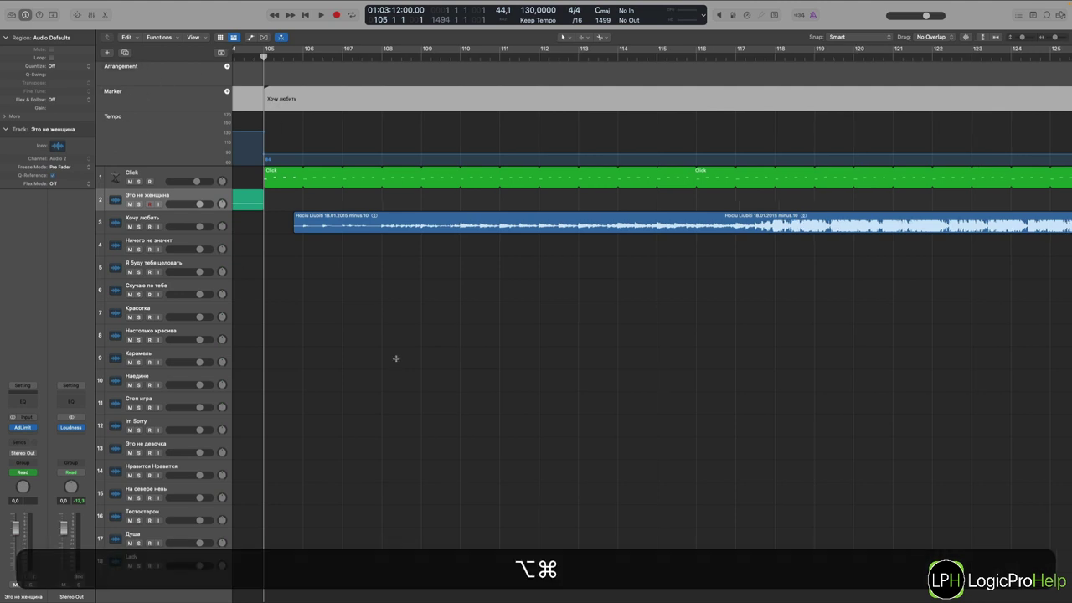
scroll(342, 281, down, 10)
click(342, 289)
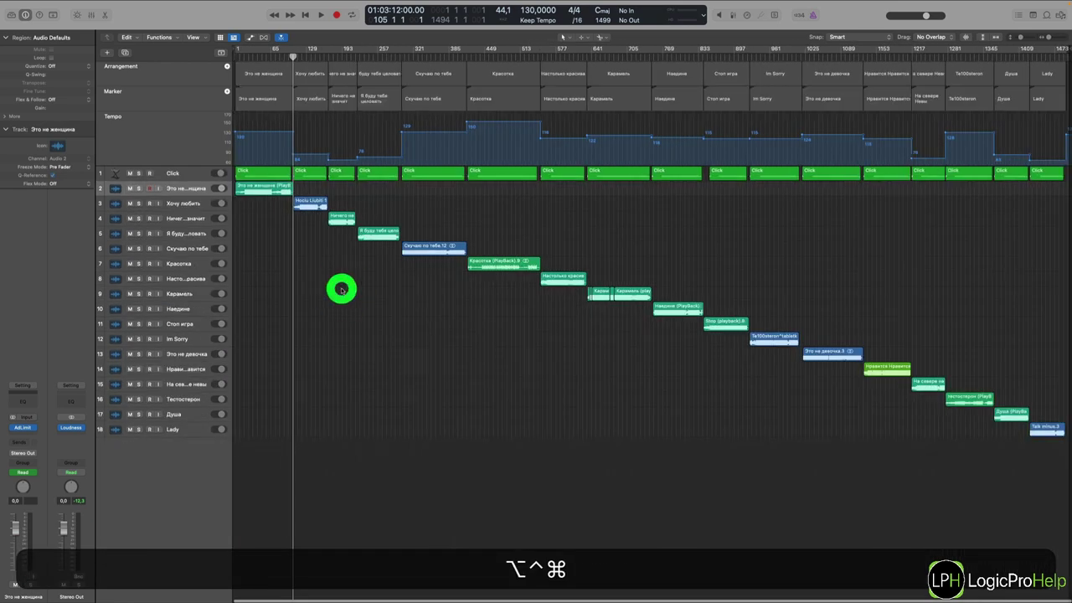
key(ctrl+alt+super+period)
key(ctrl+alt+super+period)
key(ctrl+alt+super+period)
key(ctrl+alt+super+period)
key(ctrl+alt+super+period)
key(ctrl+alt+super+period)
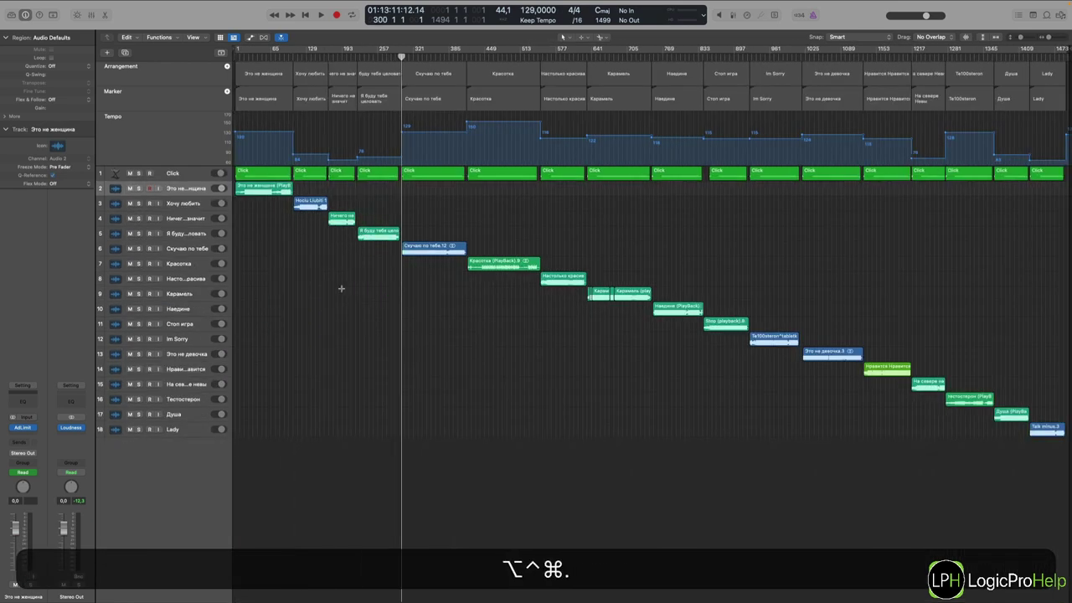
Jump back through the markers to «Я буду тебя целовать» and forward again to «Карамель»
key(ctrl+alt+super+comma)
key(ctrl+alt+super+comma)
key(ctrl+alt+super+comma)
key(ctrl+alt+super+comma)
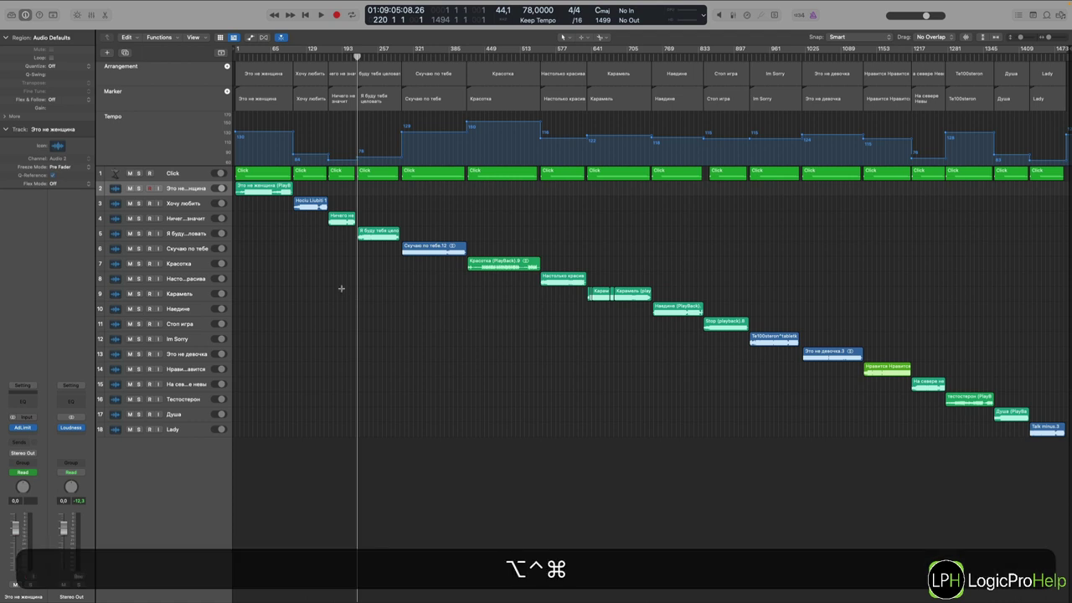
key(ctrl+alt+super+period)
key(ctrl+alt+super+period)
key(ctrl+alt+super+period)
key(ctrl+alt+super+period)
key(ctrl+alt+super+period)
key(ctrl+alt+super+period)
key(ctrl+alt+super+period)
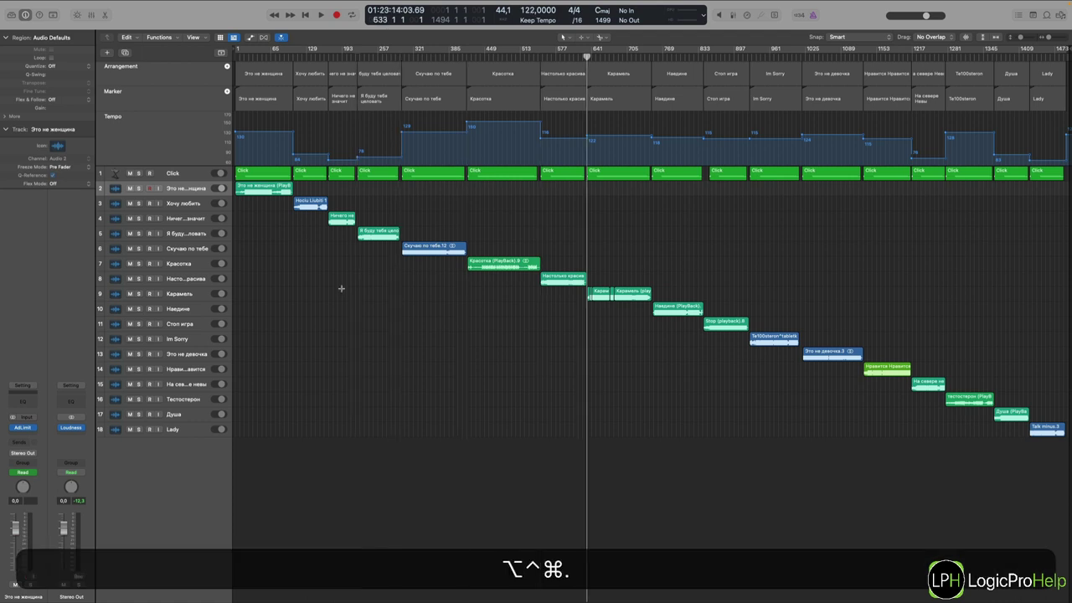
Move the playhead back and forth between song markers, forward to «Стоп игра» and back through the preceding songs
key(ctrl+alt+super+comma)
key(ctrl+alt+super+comma)
key(ctrl+alt+super+comma)
key(ctrl+alt+super+period)
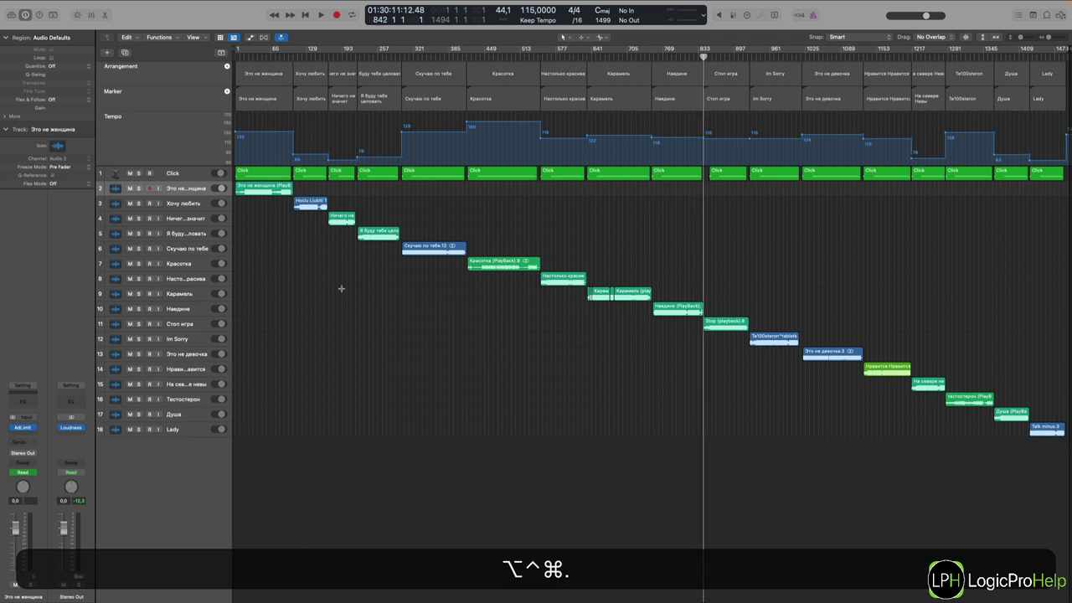
key(ctrl+alt+super+period)
key(ctrl+alt+super+period)
key(ctrl+alt+super+period)
key(ctrl+alt+super+comma)
key(ctrl+alt+super+comma)
key(ctrl+alt+super+comma)
key(ctrl+alt+super+comma)
key(ctrl+alt+super+comma)
key(ctrl+alt+super+comma)
key(ctrl+alt+super+comma)
key(ctrl+alt+super+comma)
key(ctrl+alt+super+comma)
key(ctrl+alt+super+comma)
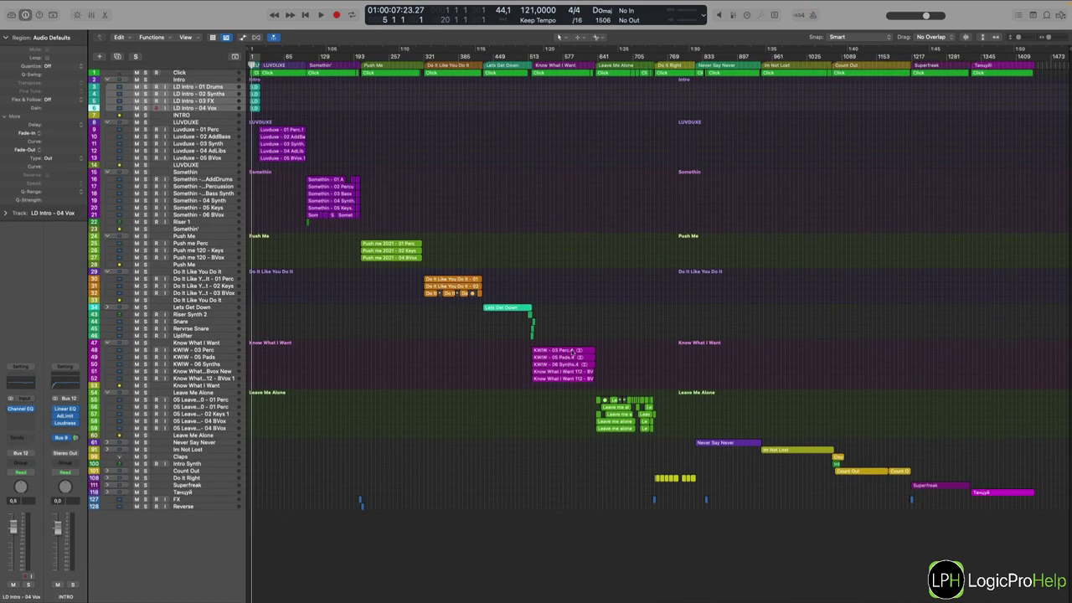
Zoom in on the opening songs of the set, collapse all track stacks together and expand them all again
click(191, 79)
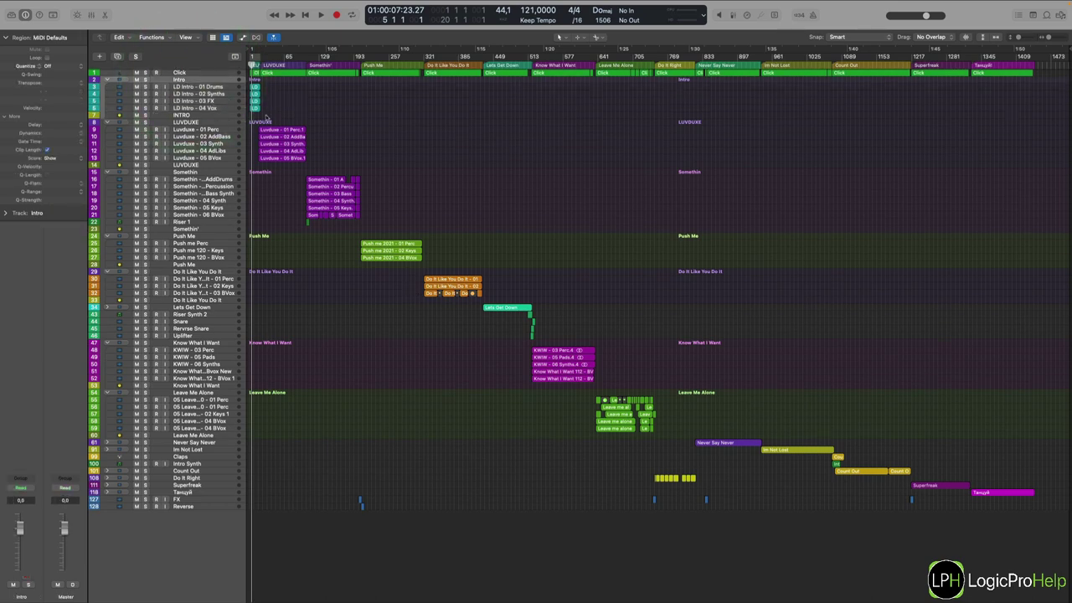
scroll(274, 127, up, 10)
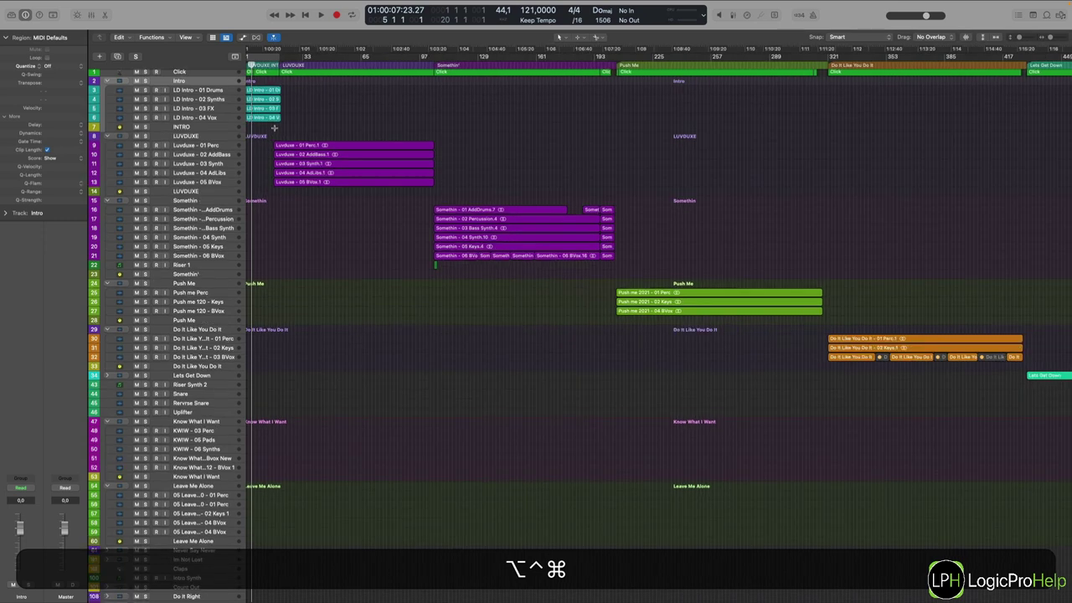
scroll(274, 127, up, 5)
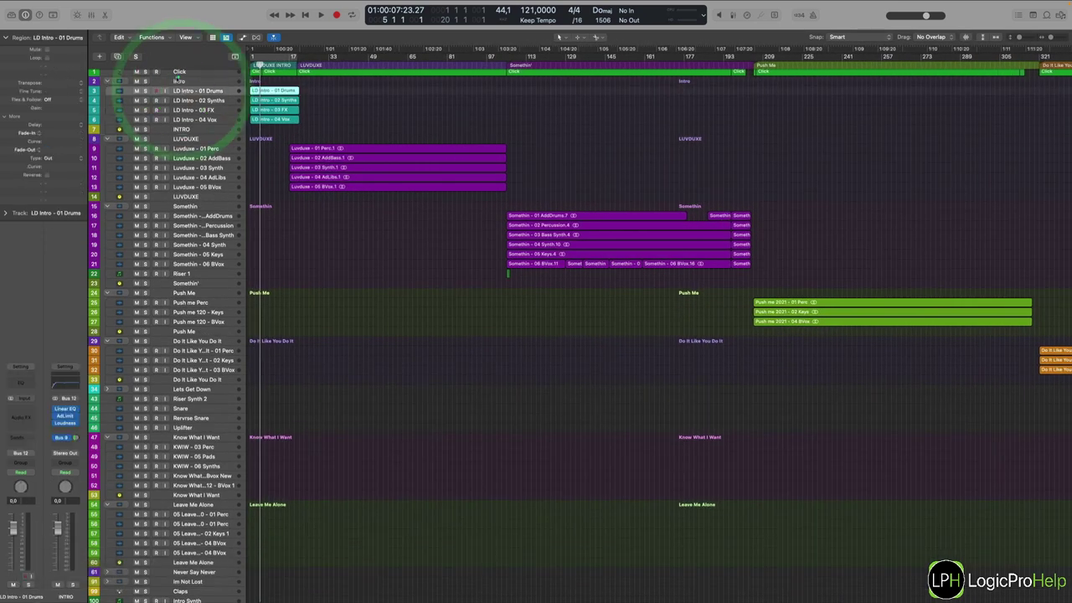
alt+click(106, 81)
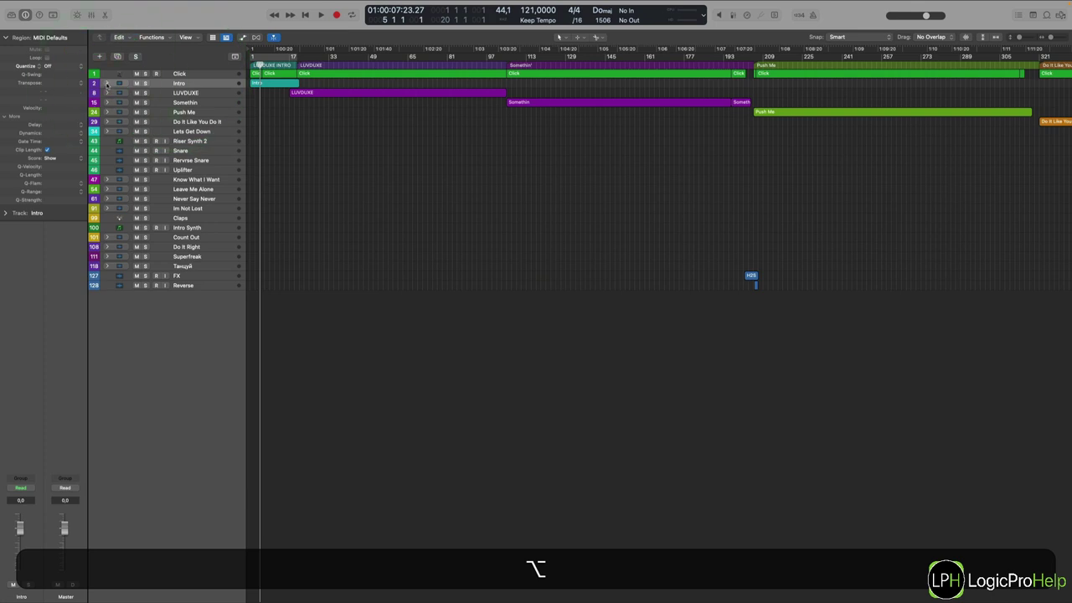
alt+click(107, 83)
Select the individual LD Intro tracks, ending on 01 Drums, and select all four Intro audio regions together
click(189, 123)
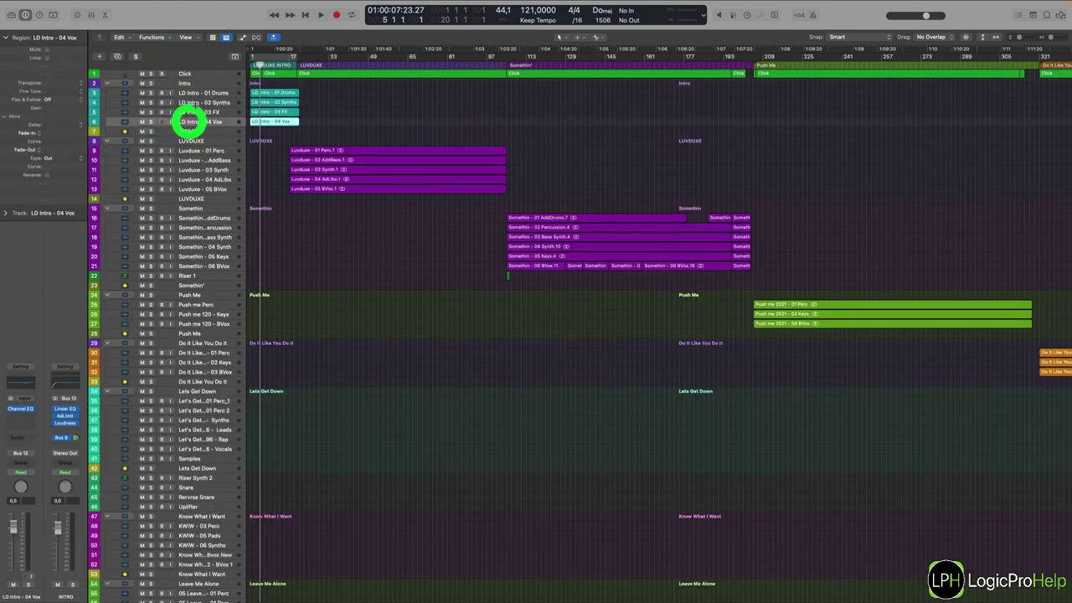
click(196, 102)
click(196, 94)
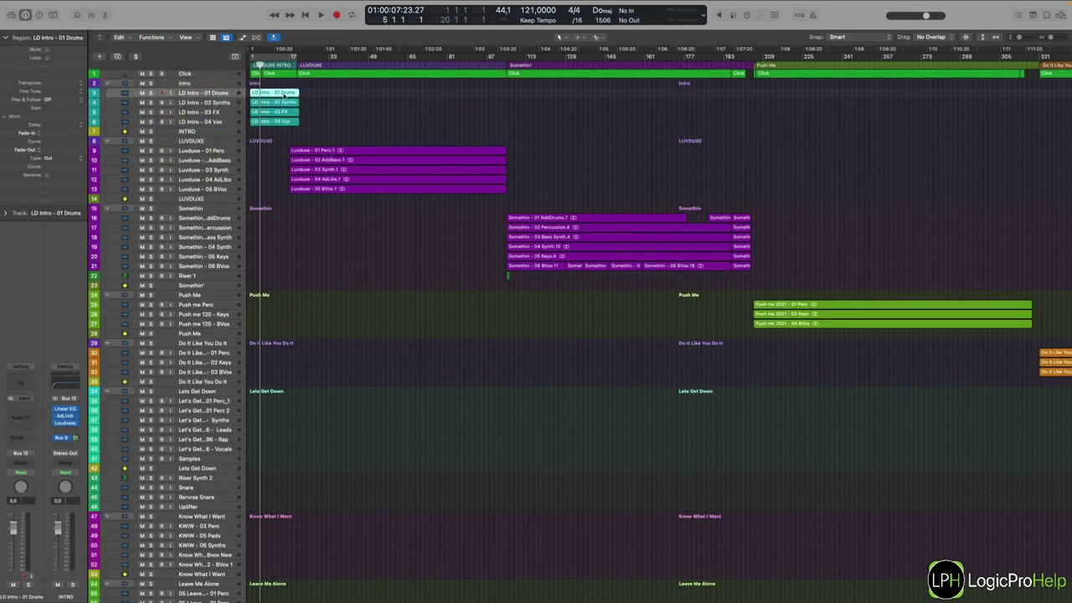
drag(320, 91, 287, 123)
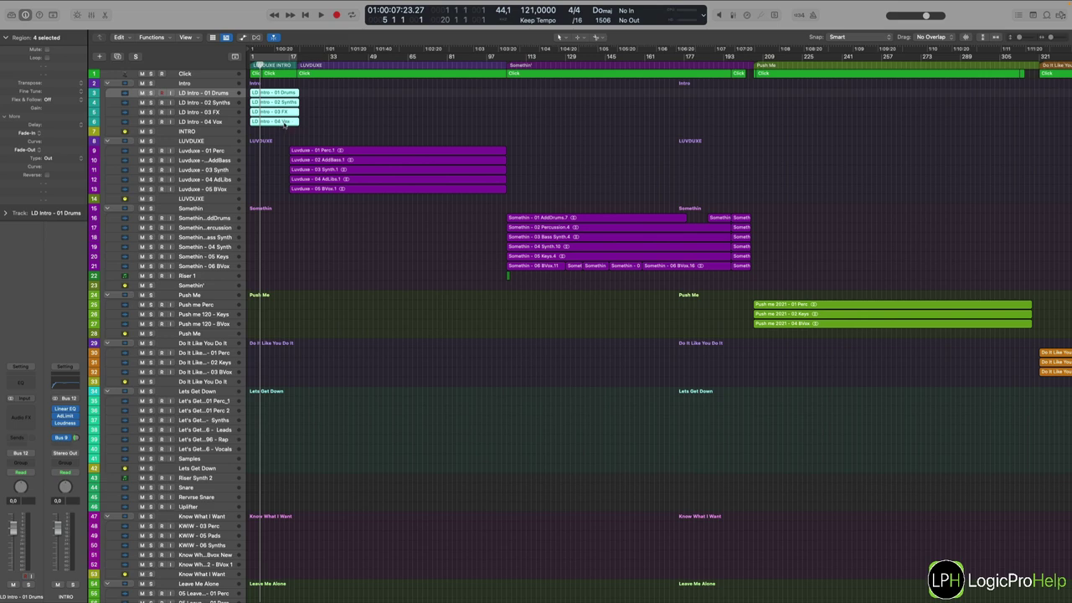
Show the mixer at the INTRO bus channel and inspect its Linear Phase EQ and Adaptive Limiter settings
click(205, 132)
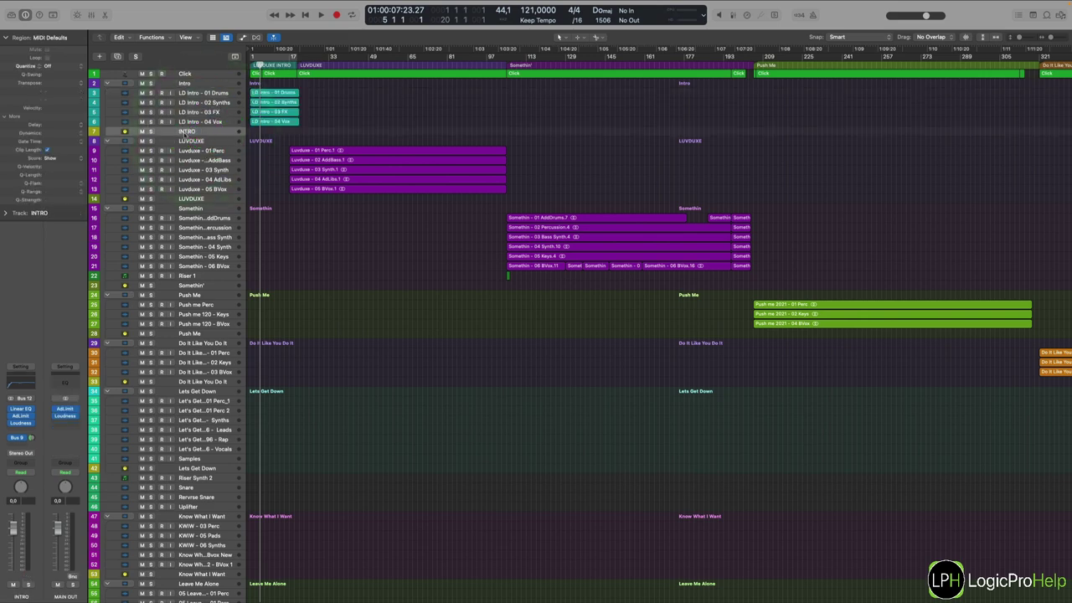
click(225, 132)
key(x)
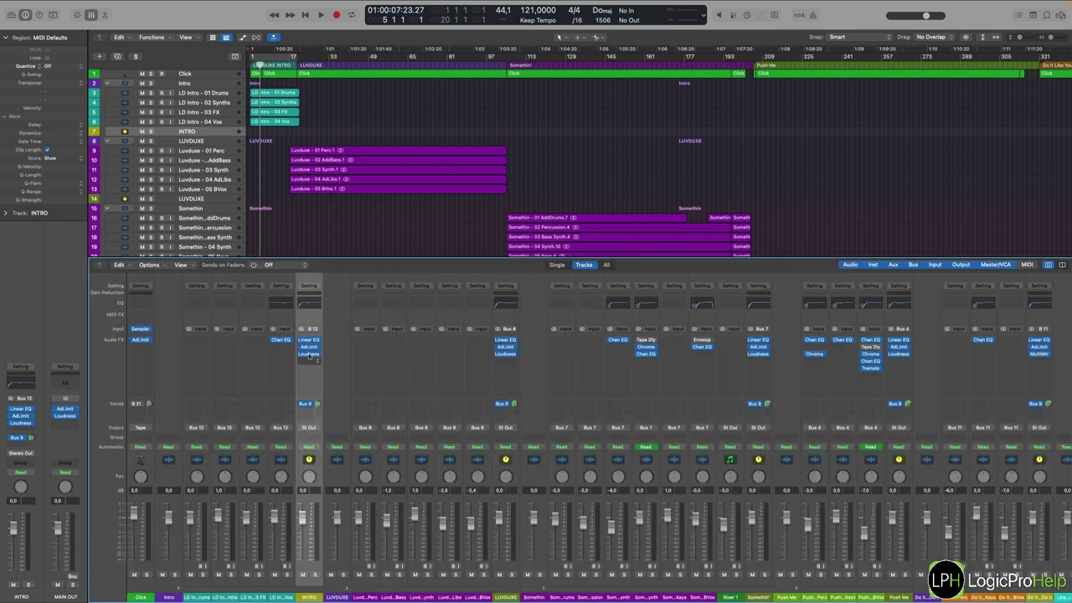
click(309, 341)
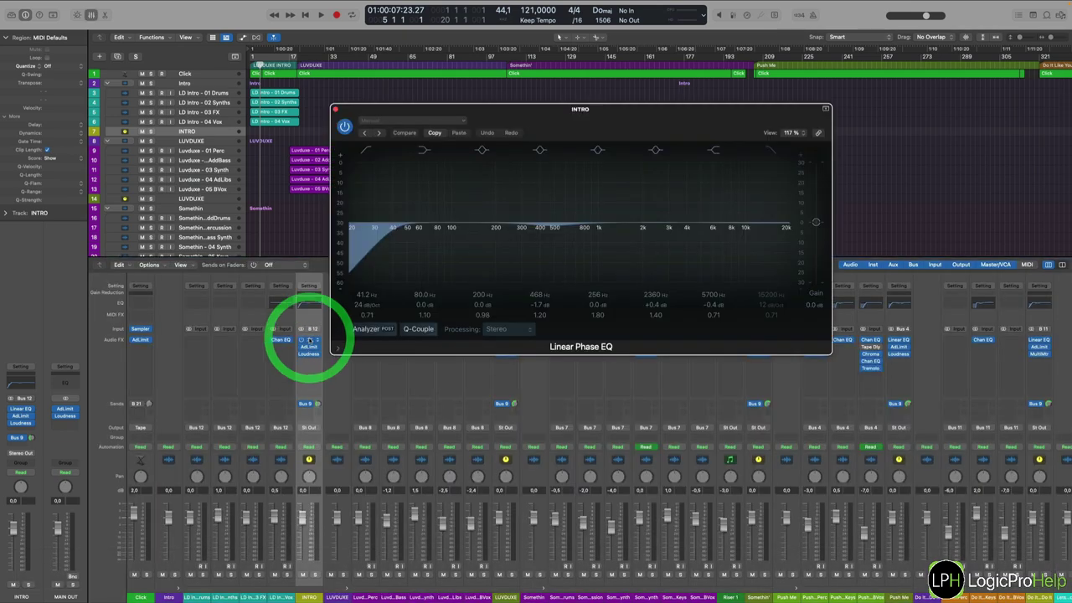
click(309, 340)
click(310, 347)
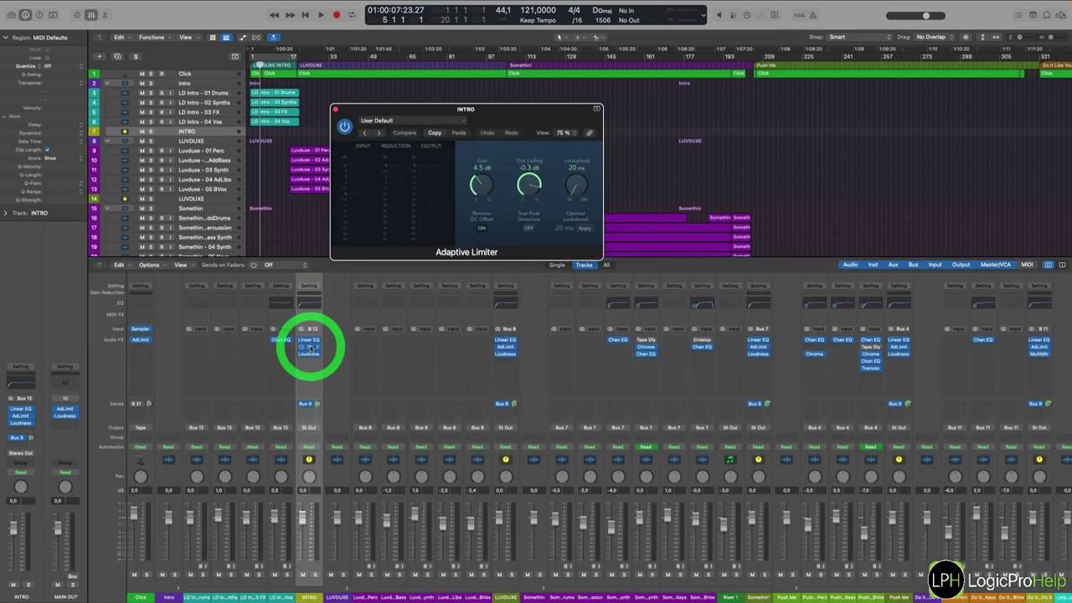
click(310, 347)
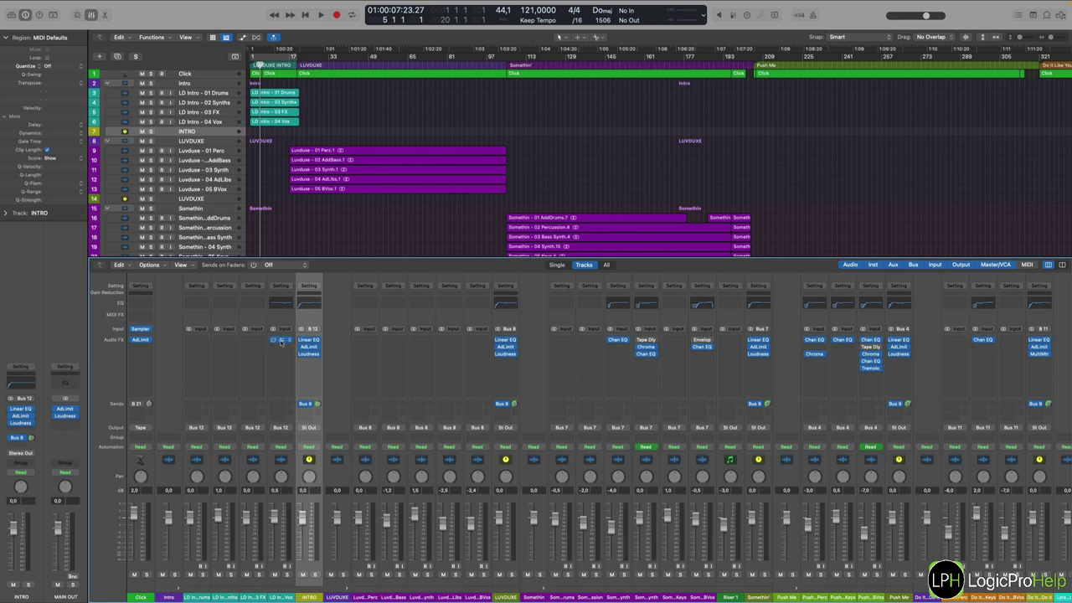
Select the Click track and check its output routing in the mixer, reselecting Output 3-4 (Tape)
scroll(352, 405, right, 5)
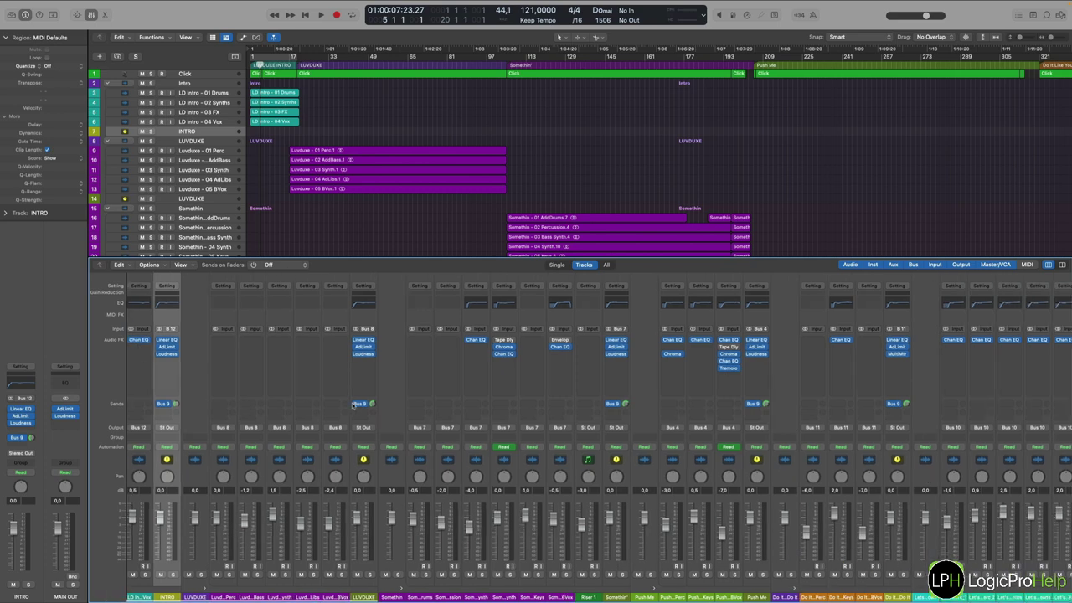
scroll(352, 406, left, 5)
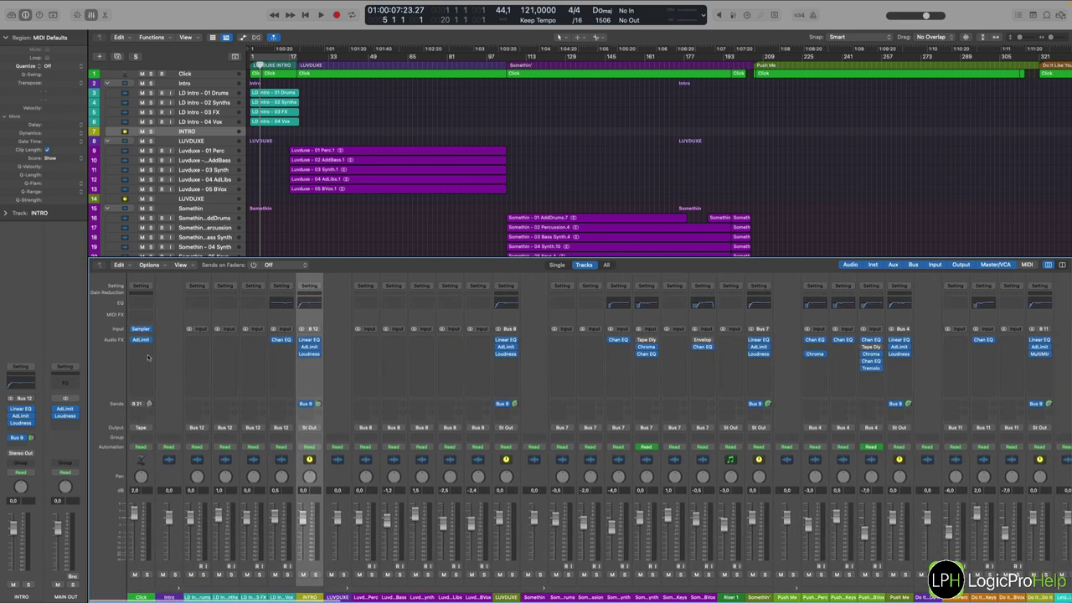
click(201, 75)
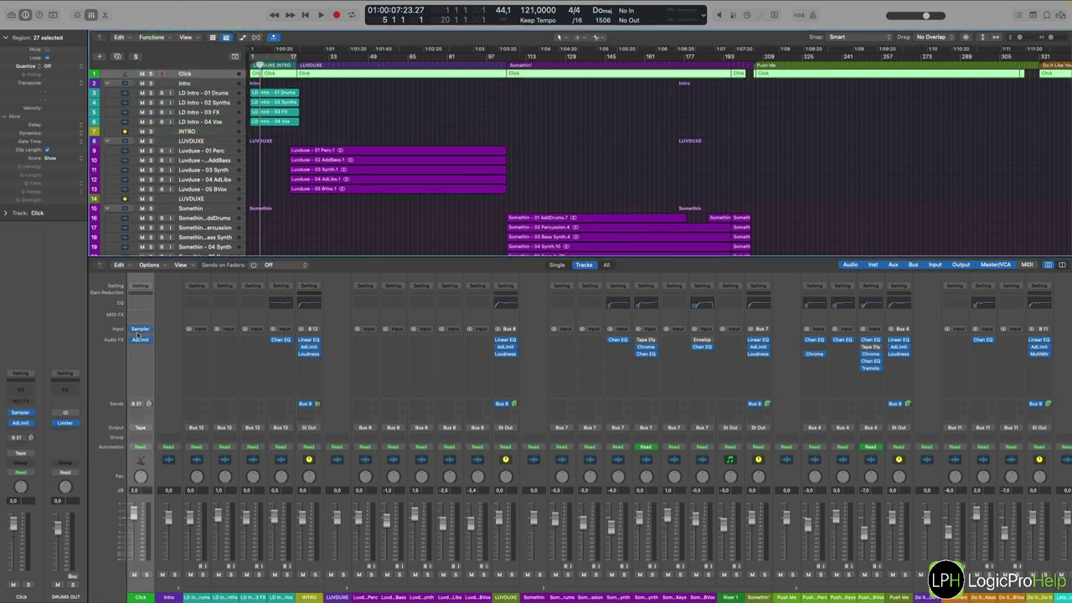
click(311, 406)
click(323, 378)
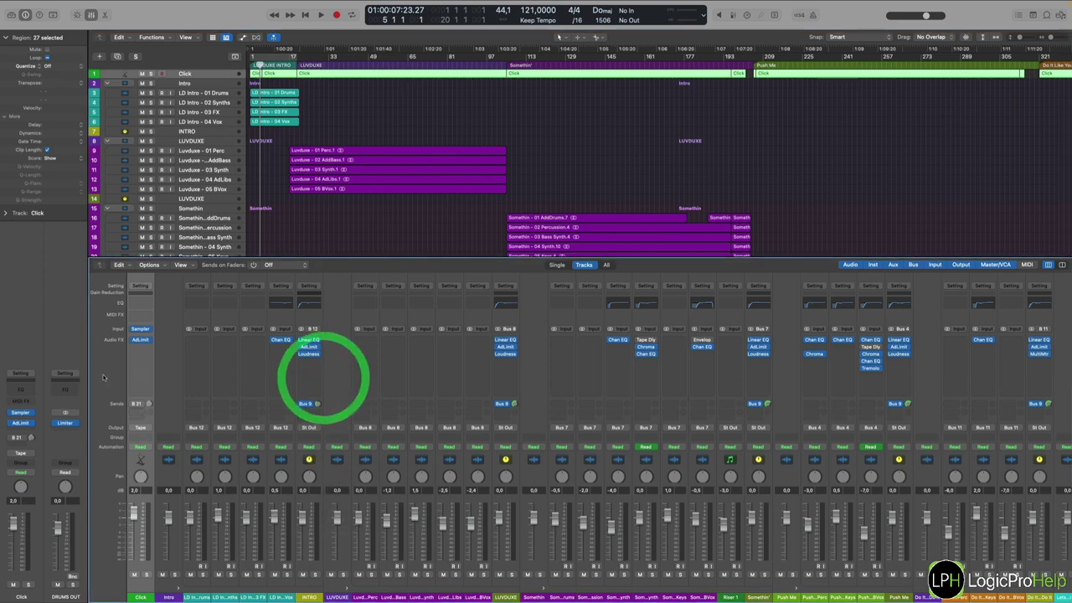
click(140, 429)
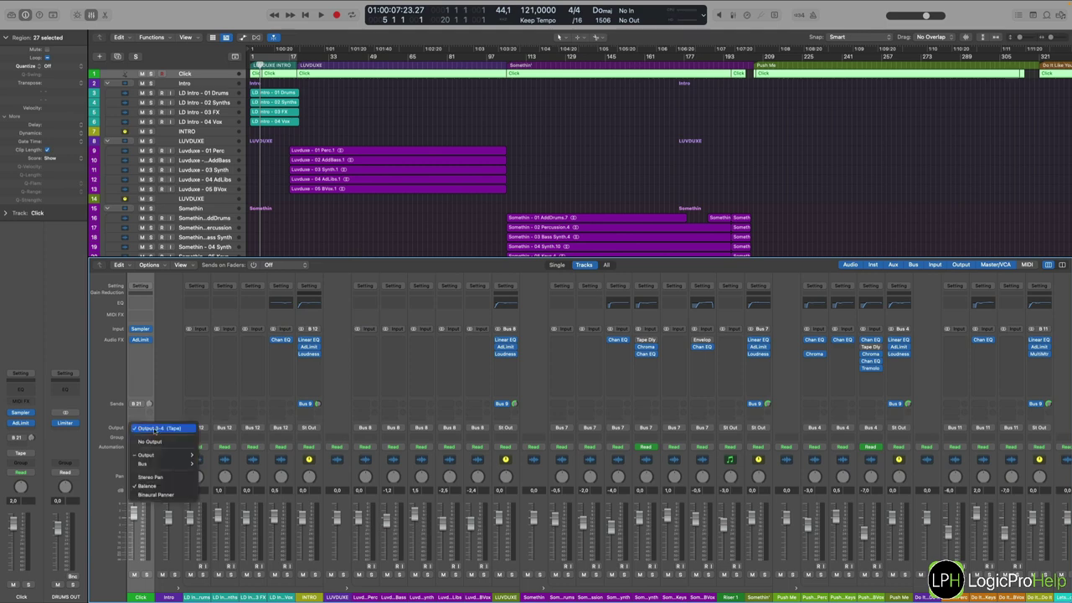
click(162, 429)
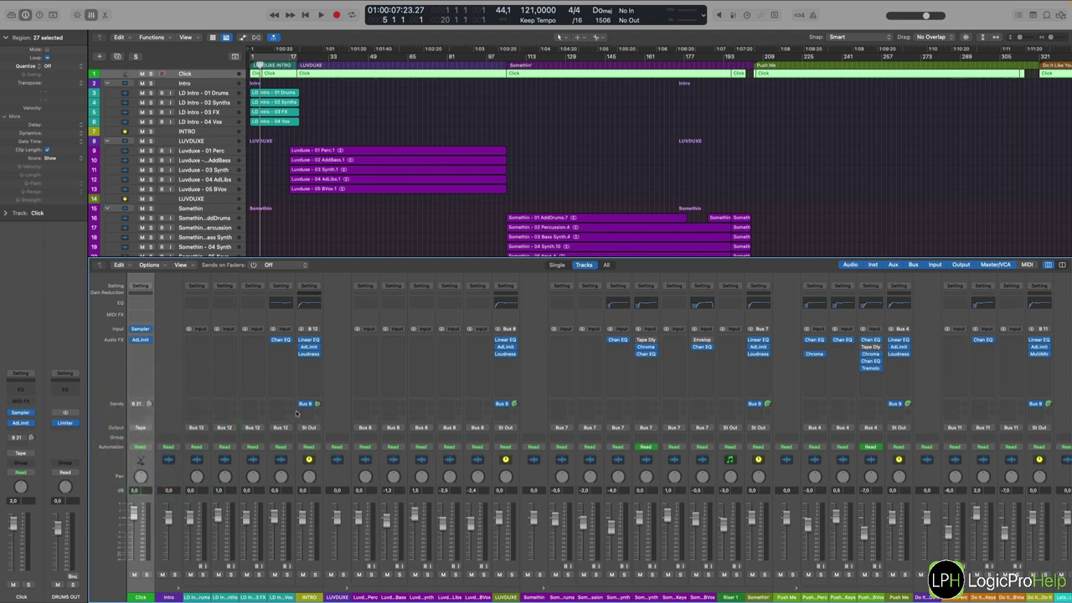
Select the INTRO and LUVDUXE bus channels in turn and check where the INTRO channel's Bus 9 send goes
click(308, 596)
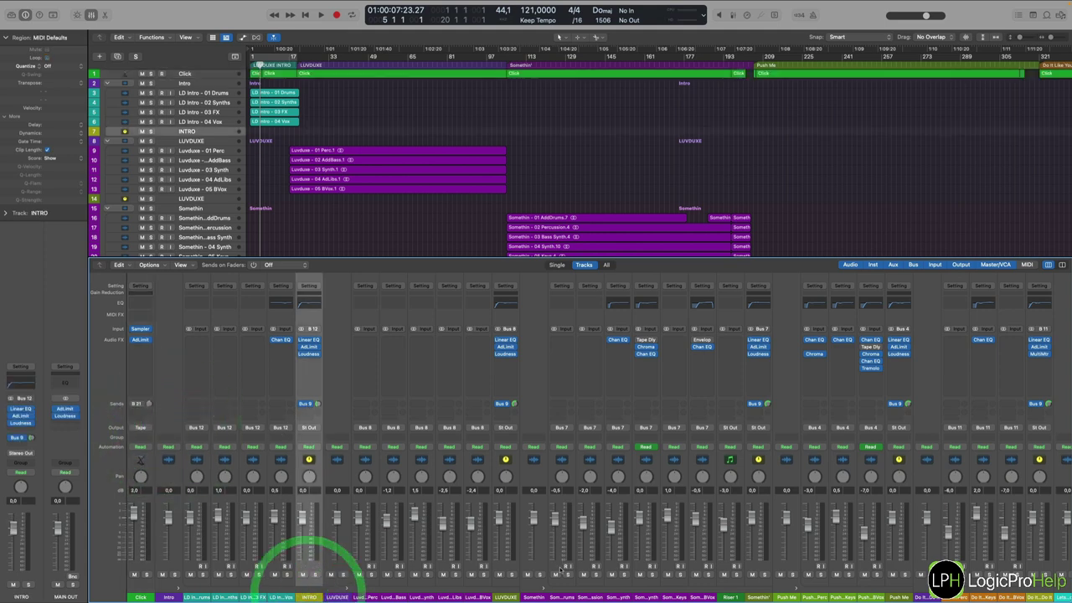
click(506, 596)
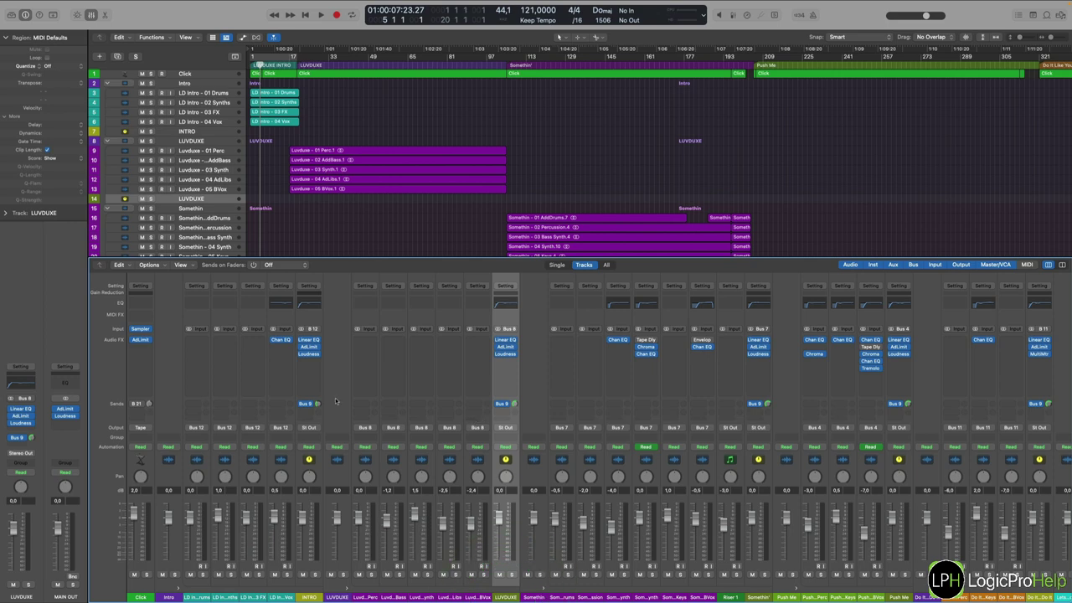
click(310, 404)
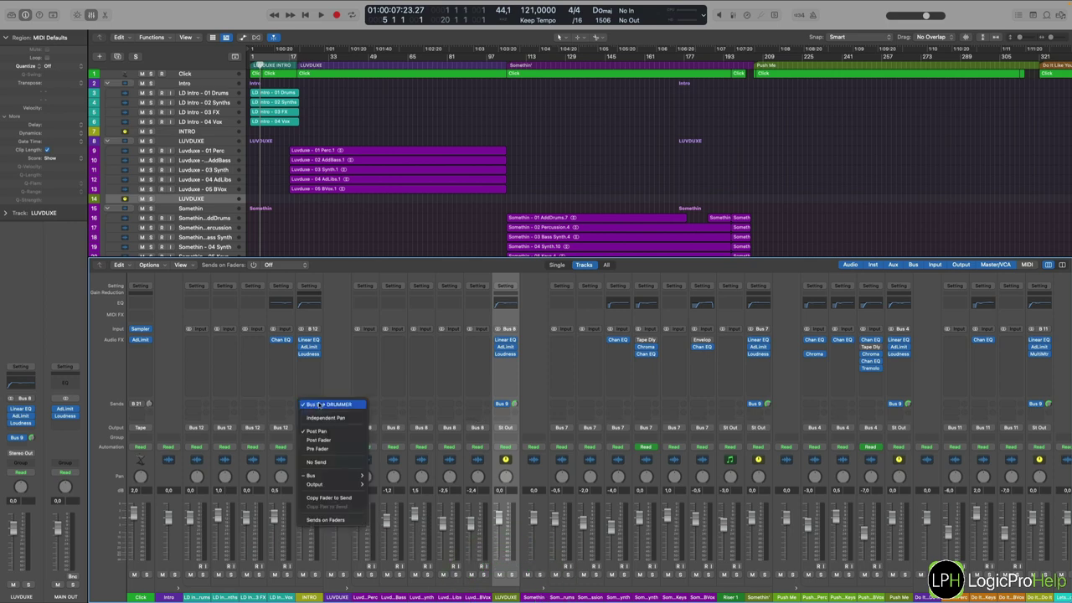
click(323, 404)
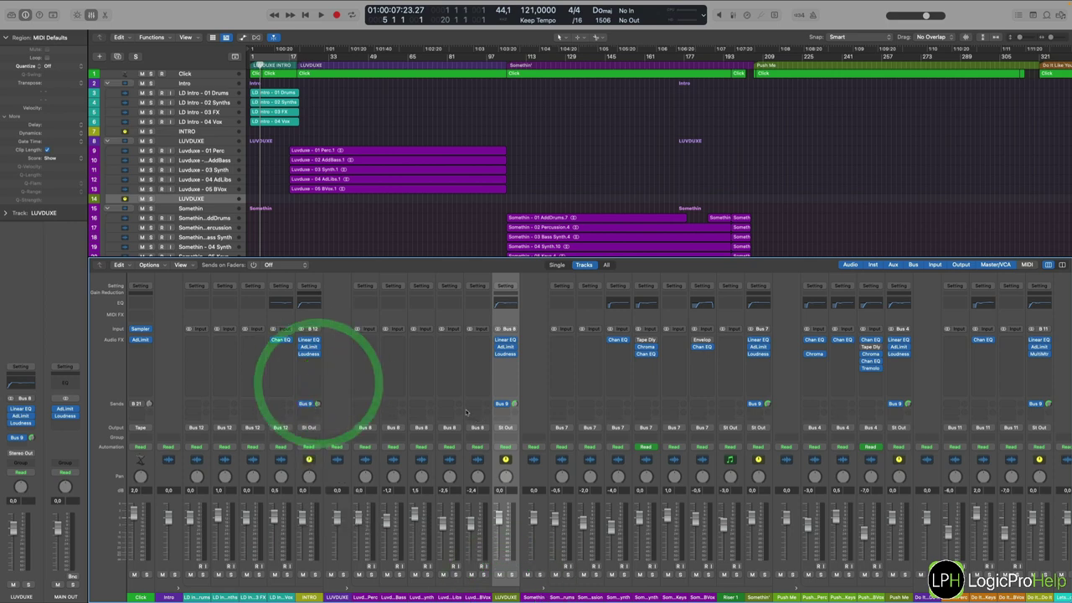
Find the Never Say Never bus channel in the mixer, select it and examine its output assignment
scroll(316, 566, right, 15)
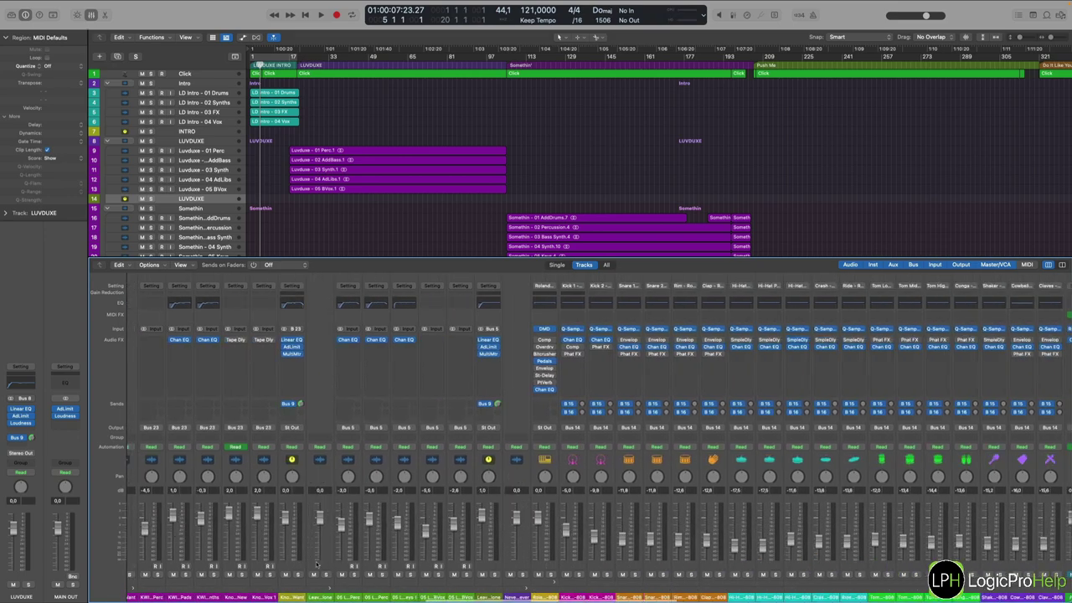
scroll(317, 565, right, 8)
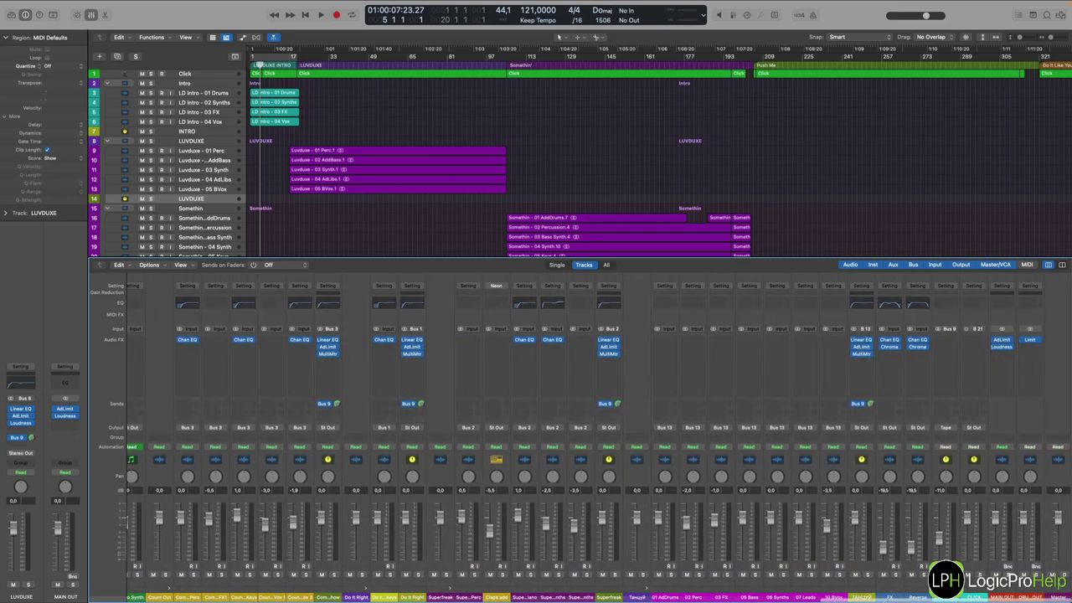
scroll(869, 546, right, 8)
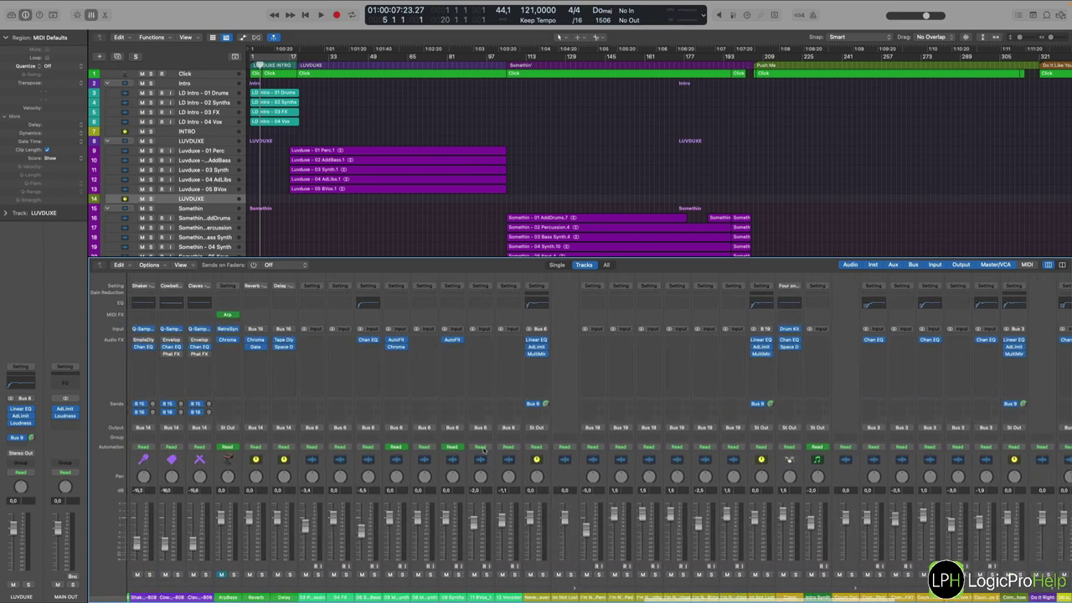
scroll(484, 449, left, 5)
click(713, 428)
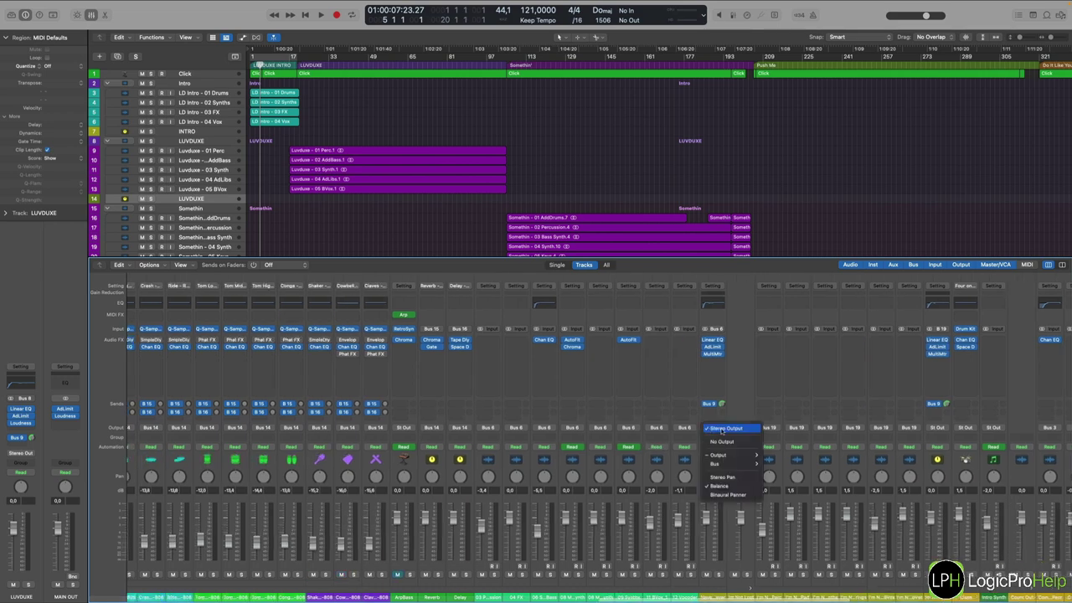
click(719, 365)
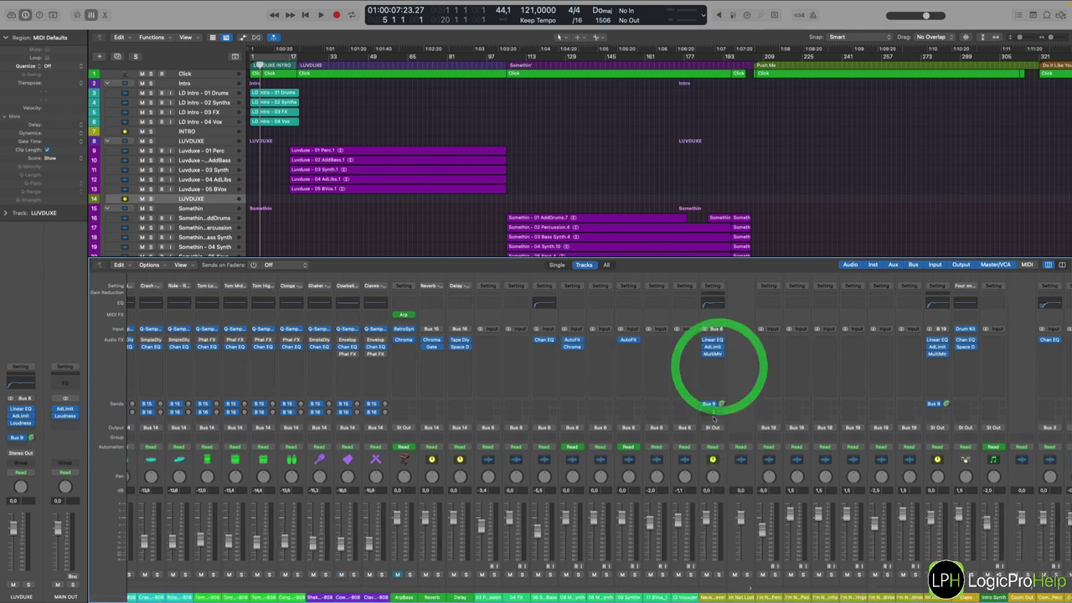
click(712, 596)
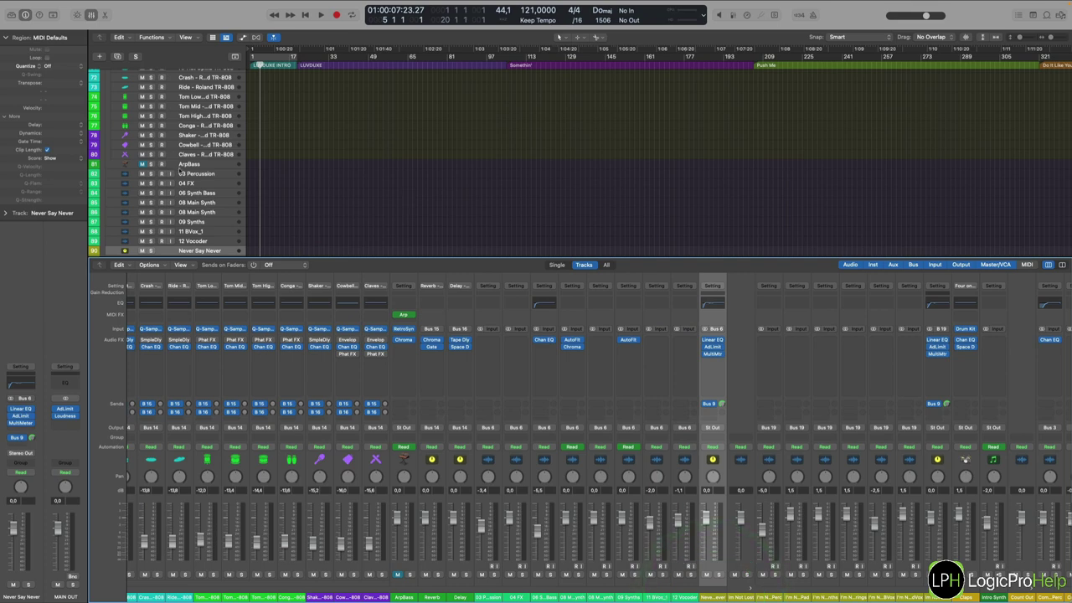
click(713, 428)
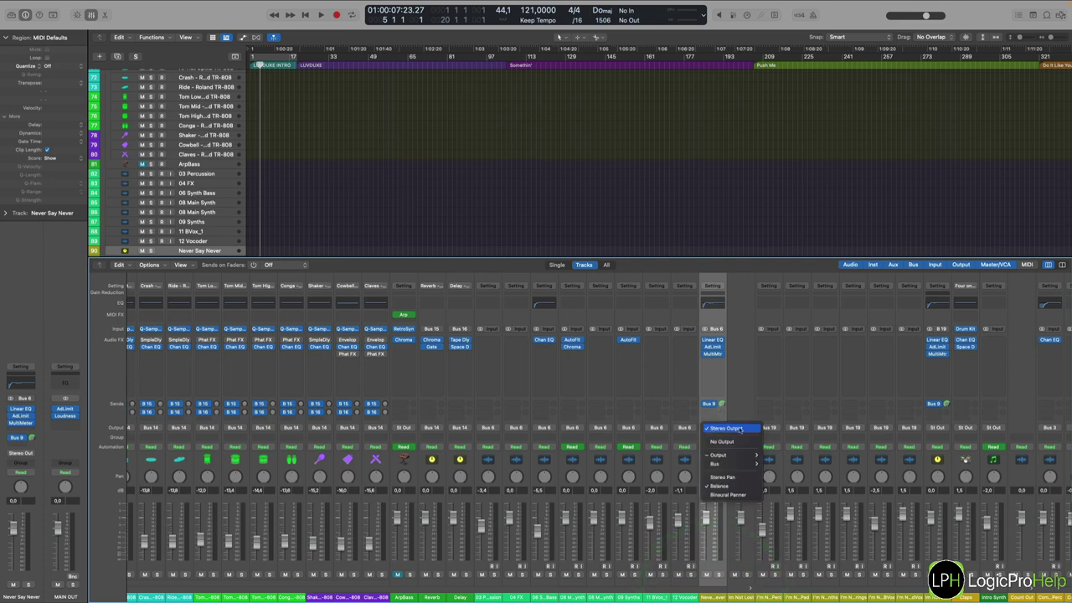
click(722, 397)
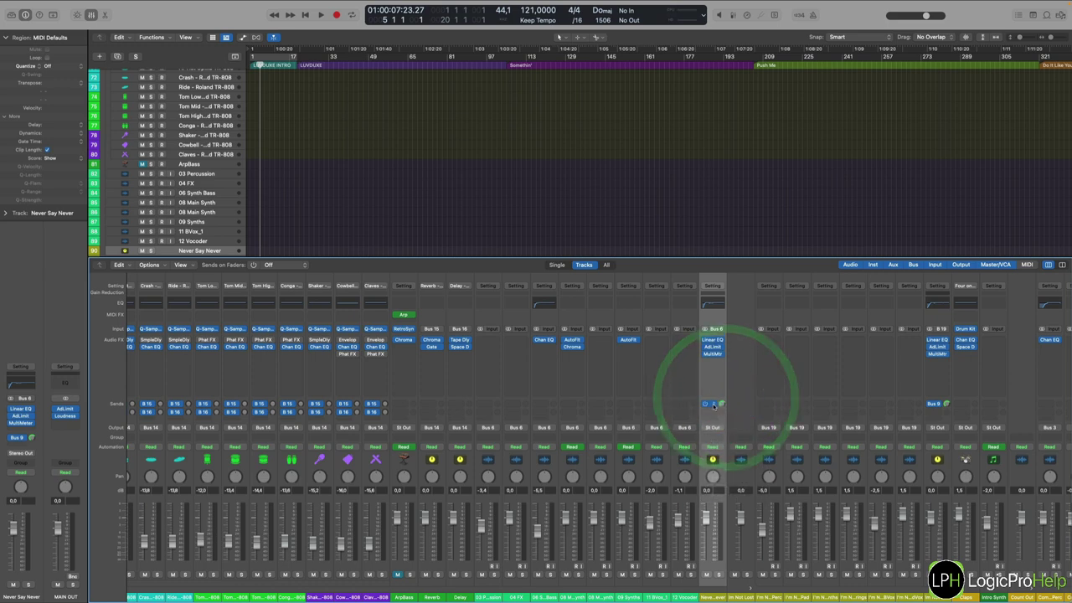
Find the DRUMMER bus channel at the end of the songs and check its output, reselecting Output 3-4 (Tape)
scroll(716, 409, right, 10)
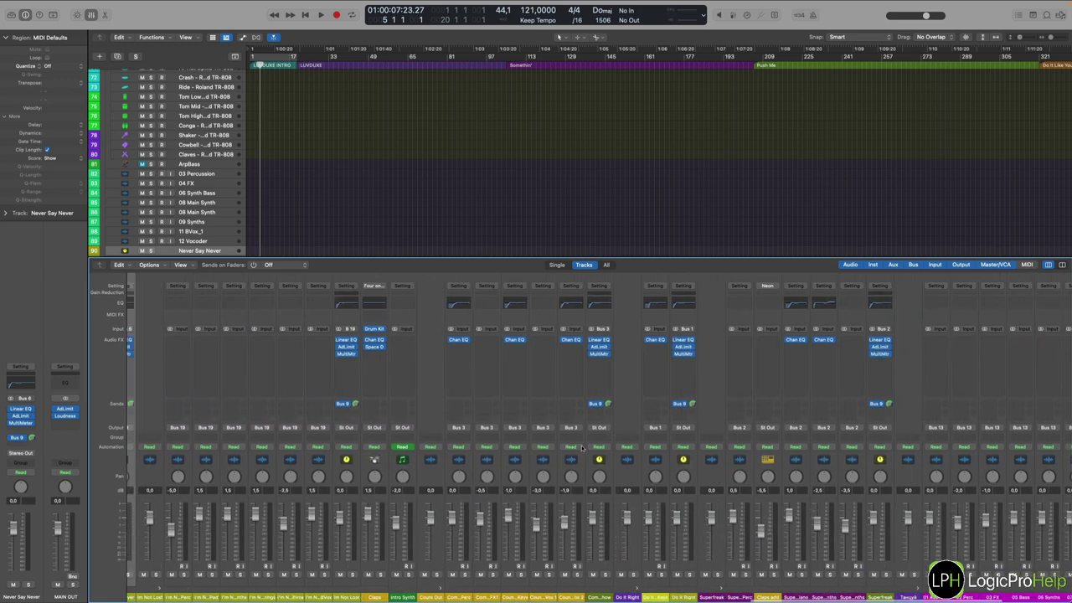
click(421, 407)
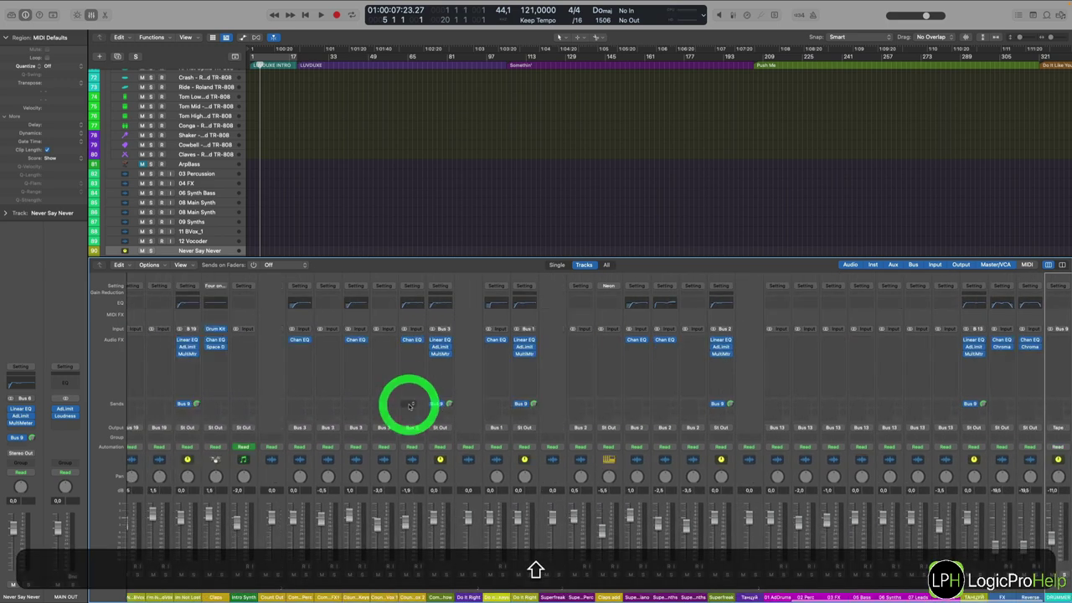
scroll(421, 409, right, 4)
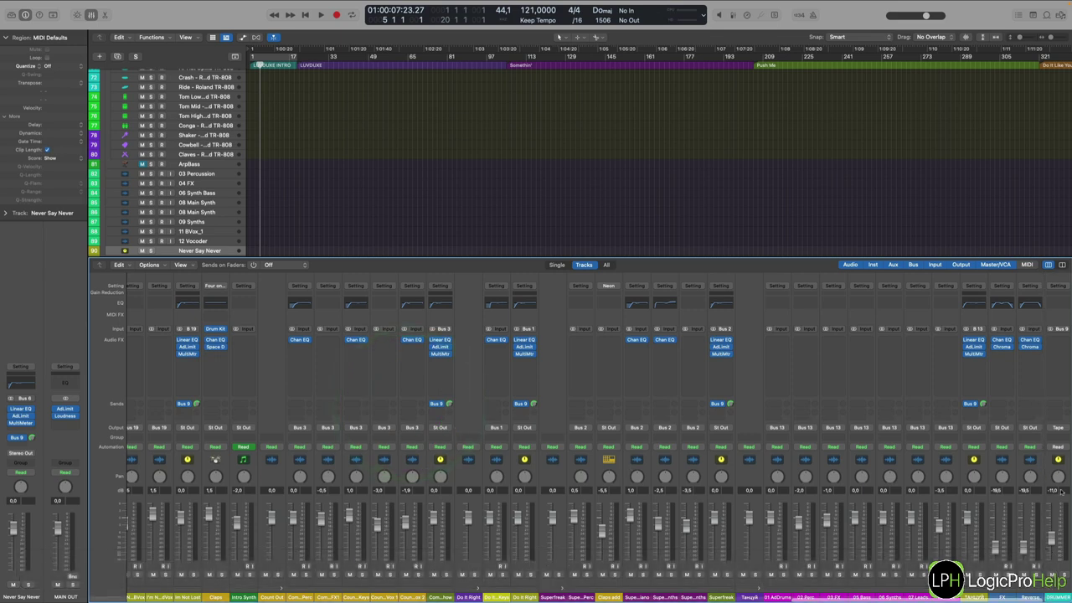
click(1057, 428)
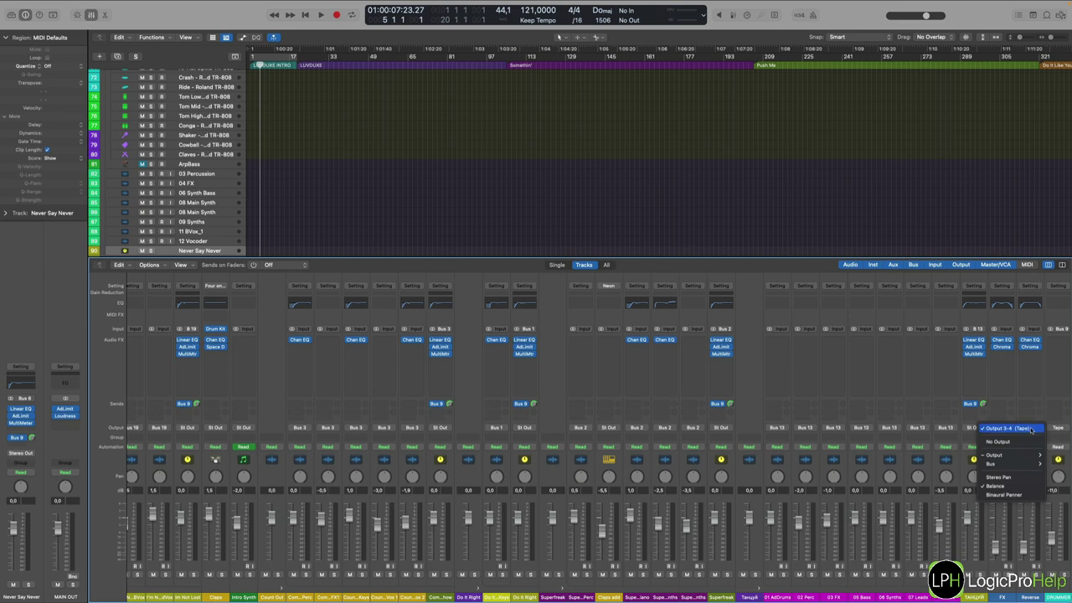
click(1031, 430)
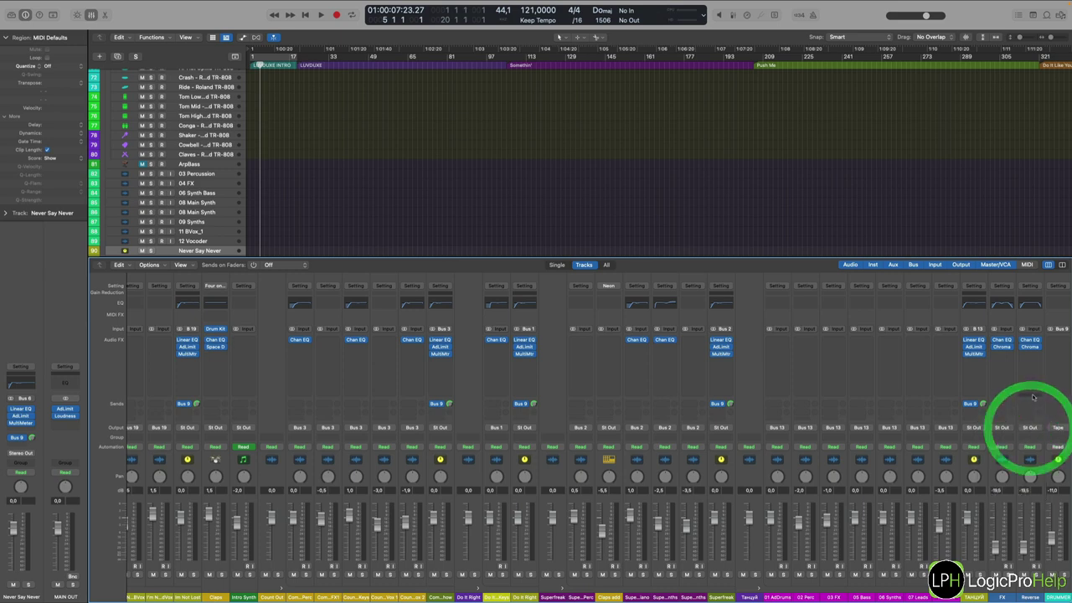
Adjust the level of the DRUMMER bus channel, leaving its fader at -9.8 dB
scroll(963, 475, right, 4)
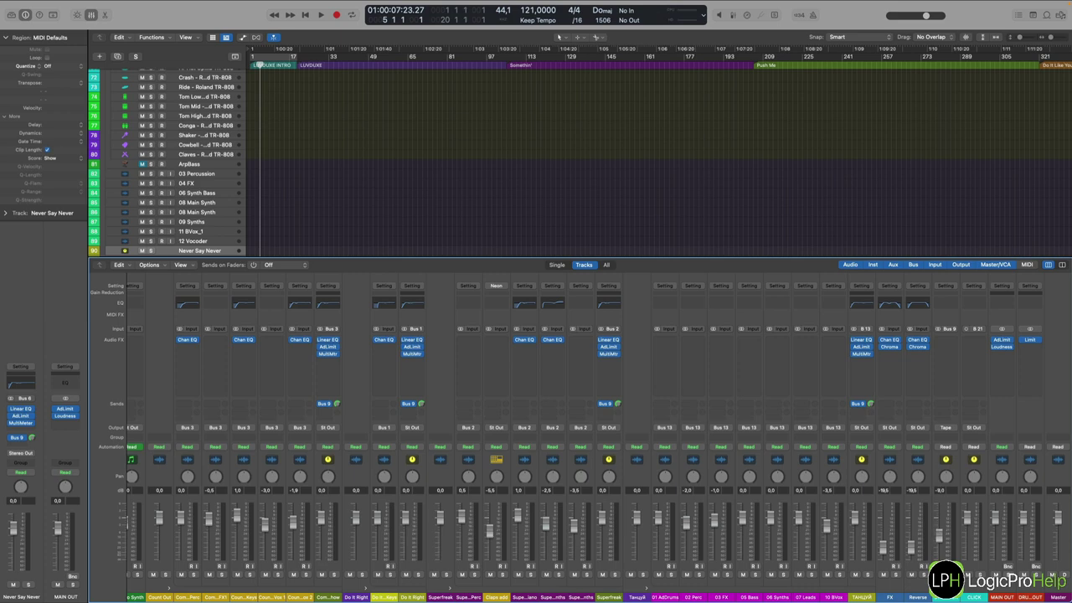
click(941, 530)
drag(941, 537, 937, 544)
drag(938, 544, 942, 538)
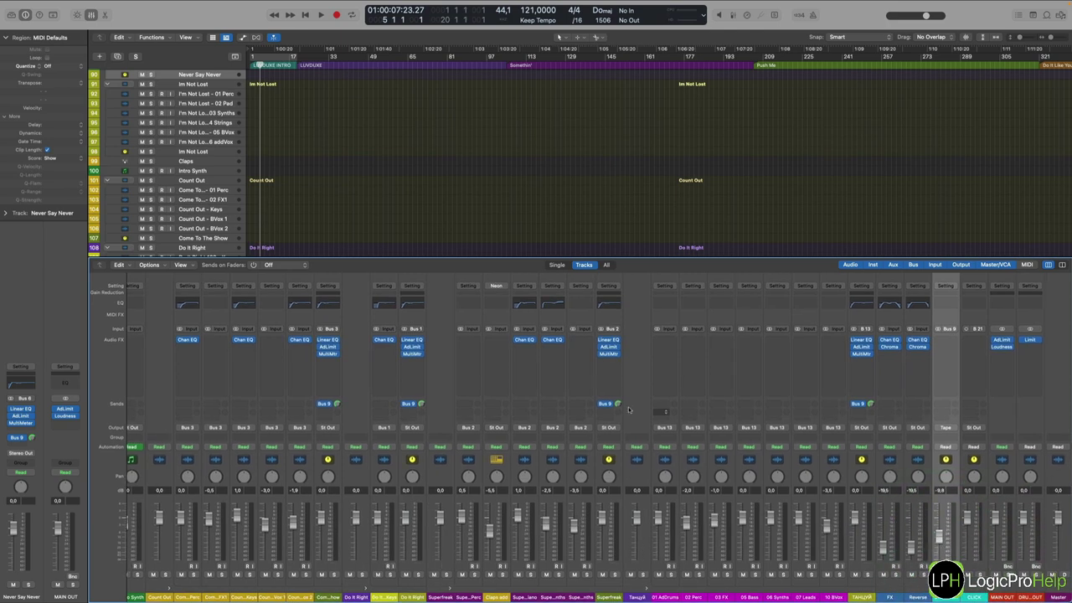
Find the Lets Get Down bus channel among the song channels in the mixer and select it
scroll(624, 415, left, 10)
scroll(624, 414, right, 15)
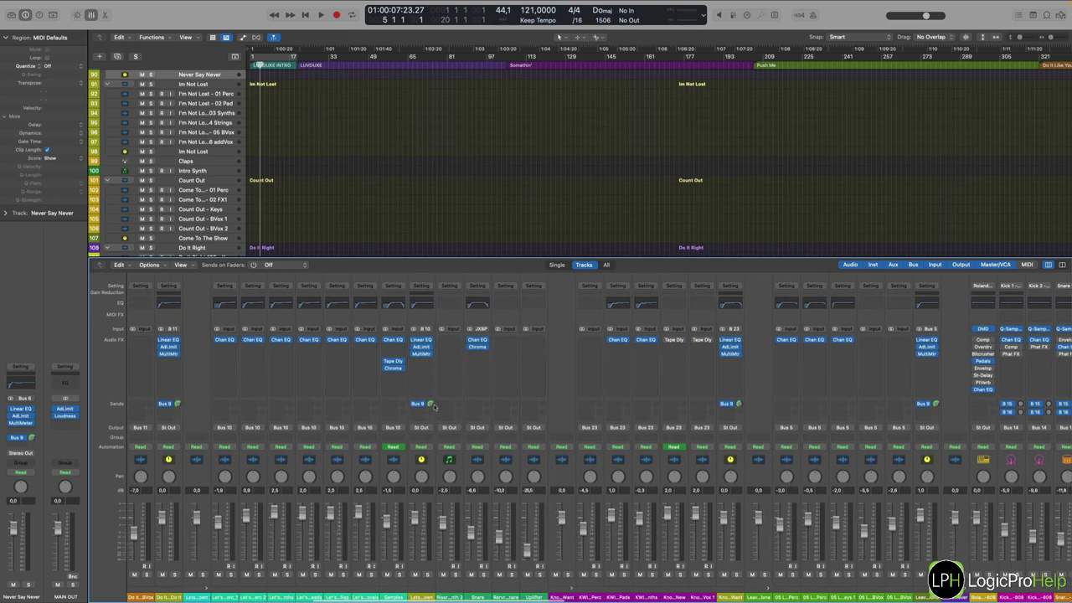
click(424, 596)
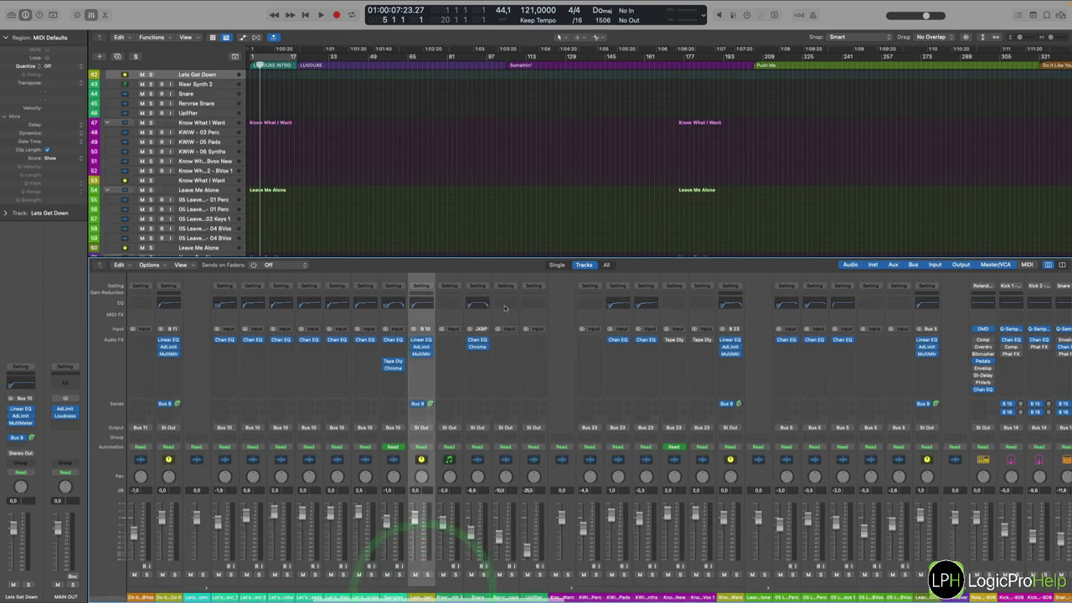
Filter the mixer to hide audio and instrument channels while keeping the aux, bus and output channels shown
click(893, 265)
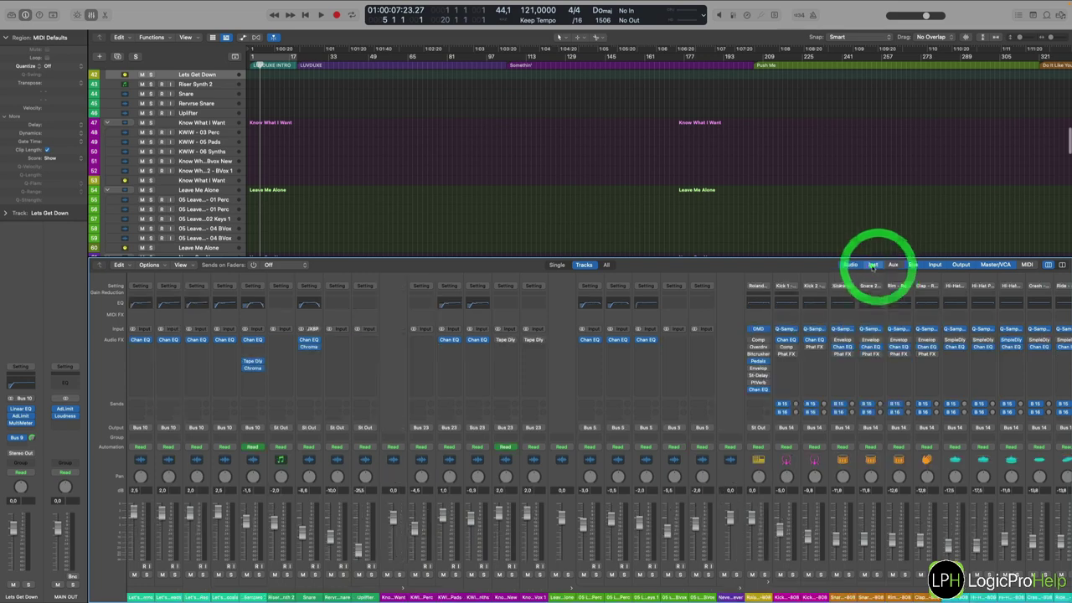
click(895, 317)
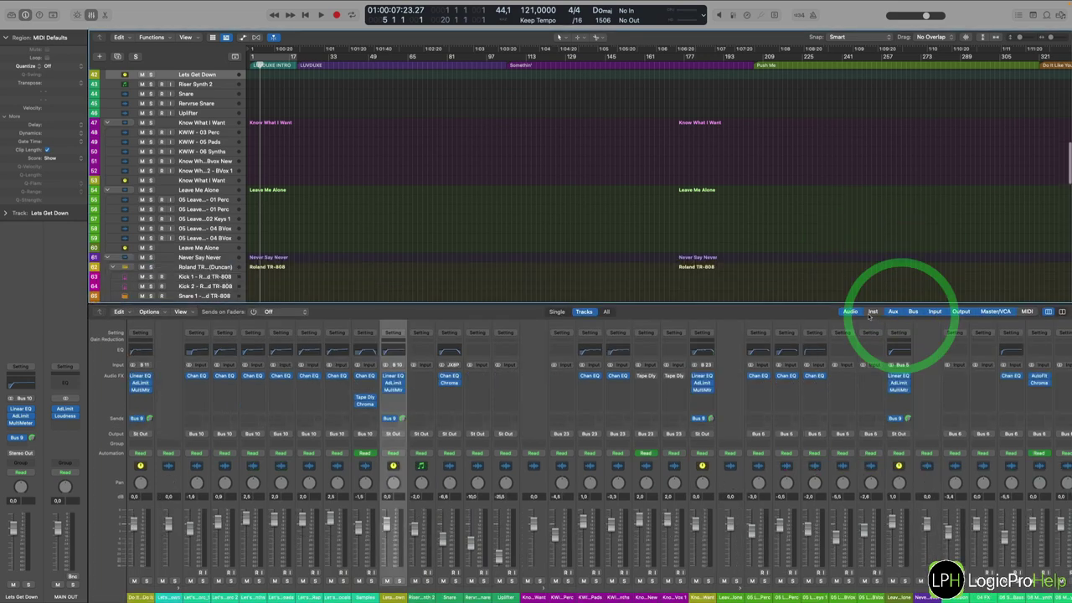
click(864, 311)
click(872, 265)
click(852, 266)
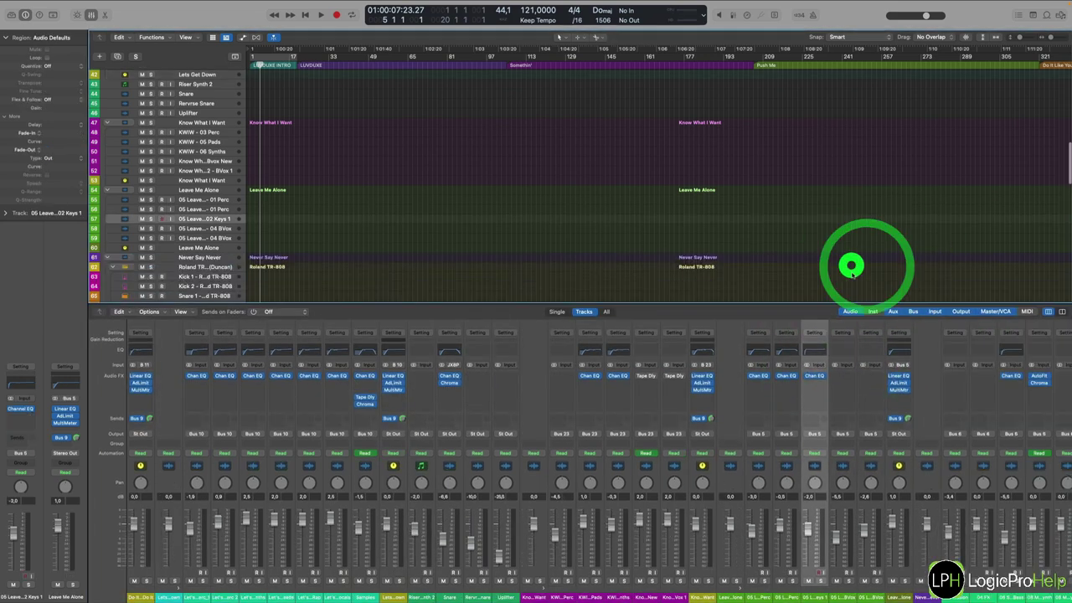
click(852, 311)
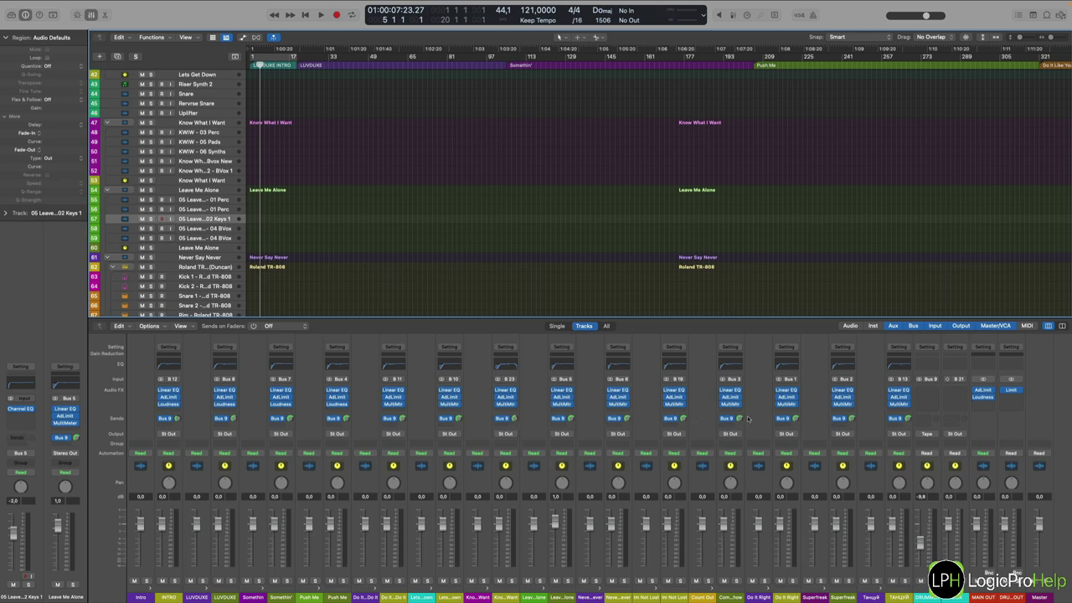
Select the Do It Like You Do It bus channel and check its song tracks down to 03 BVox
click(395, 596)
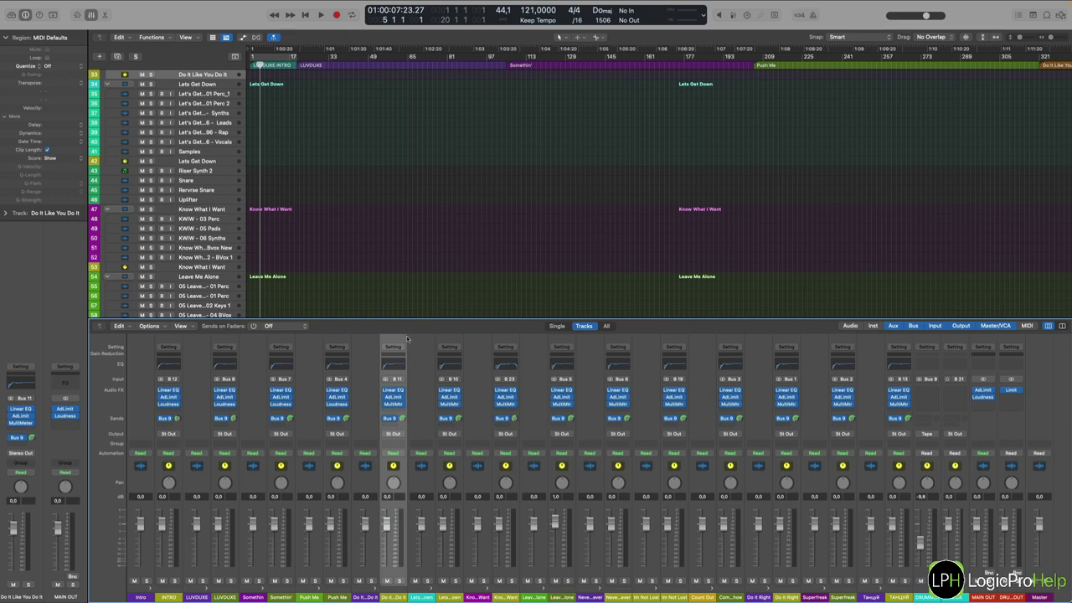
scroll(176, 167, up, 6)
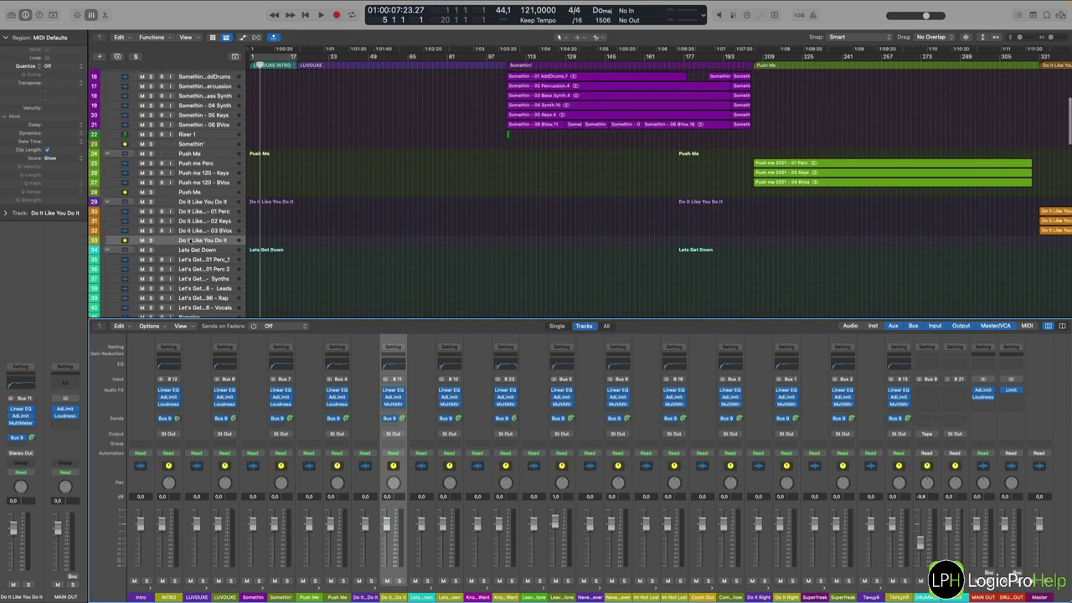
click(202, 212)
shift+click(203, 229)
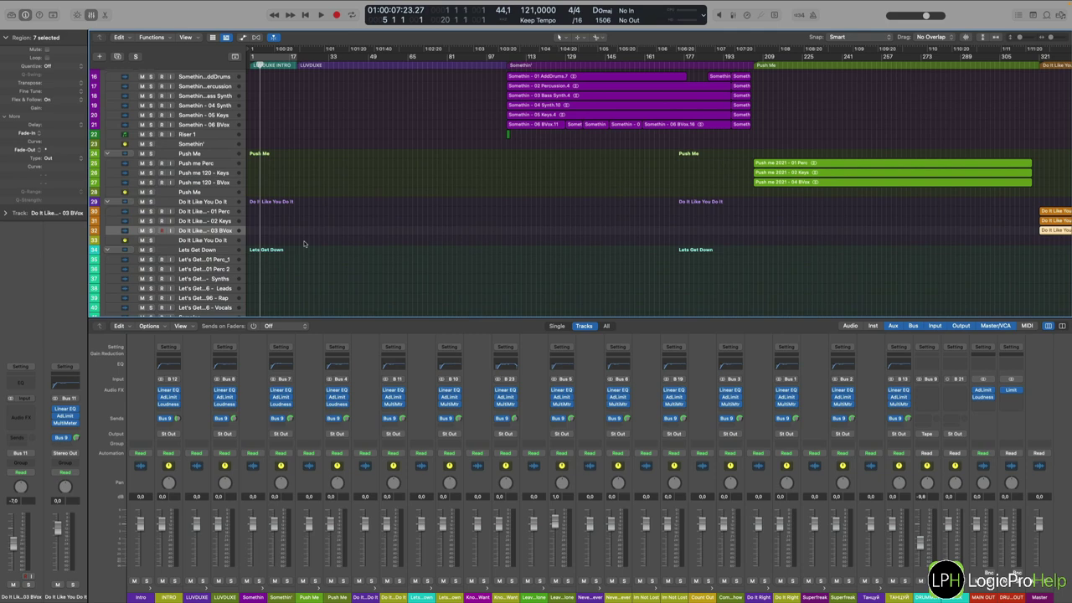
Review the song stacks and select Luvduxe - 04 AdLibs and Luvduxe - 03 Synth in turn to examine their channels
scroll(304, 243, up, 3)
scroll(304, 241, down, 5)
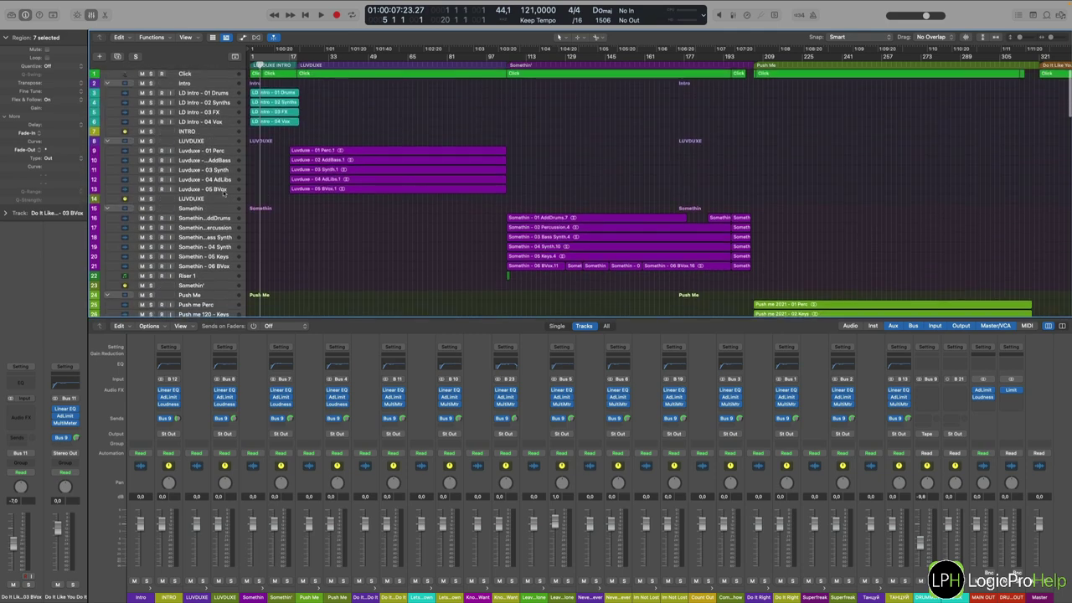
scroll(248, 237, down, 5)
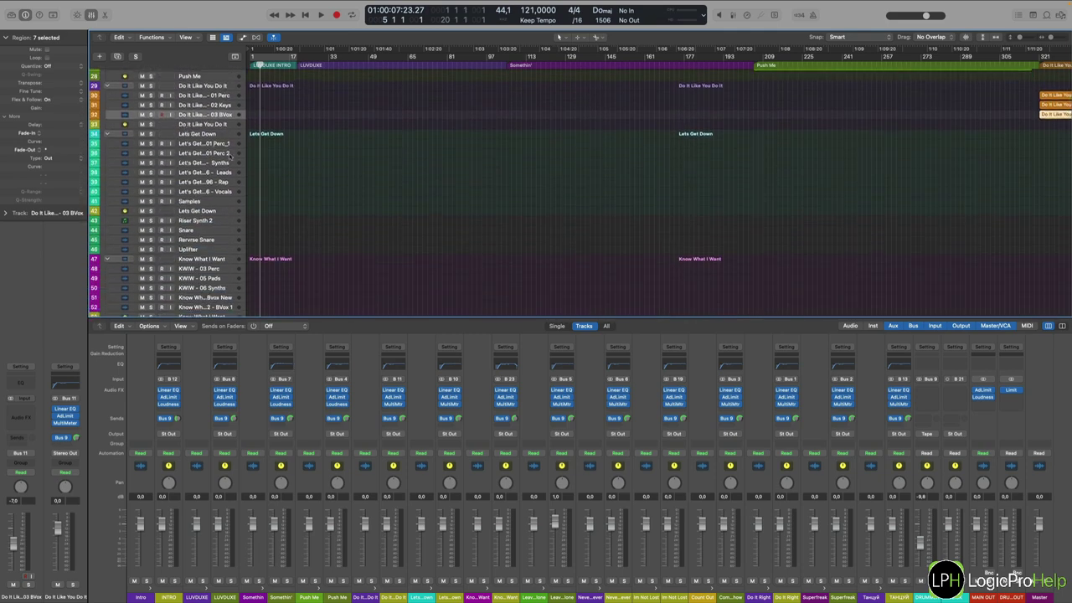
scroll(332, 199, up, 12)
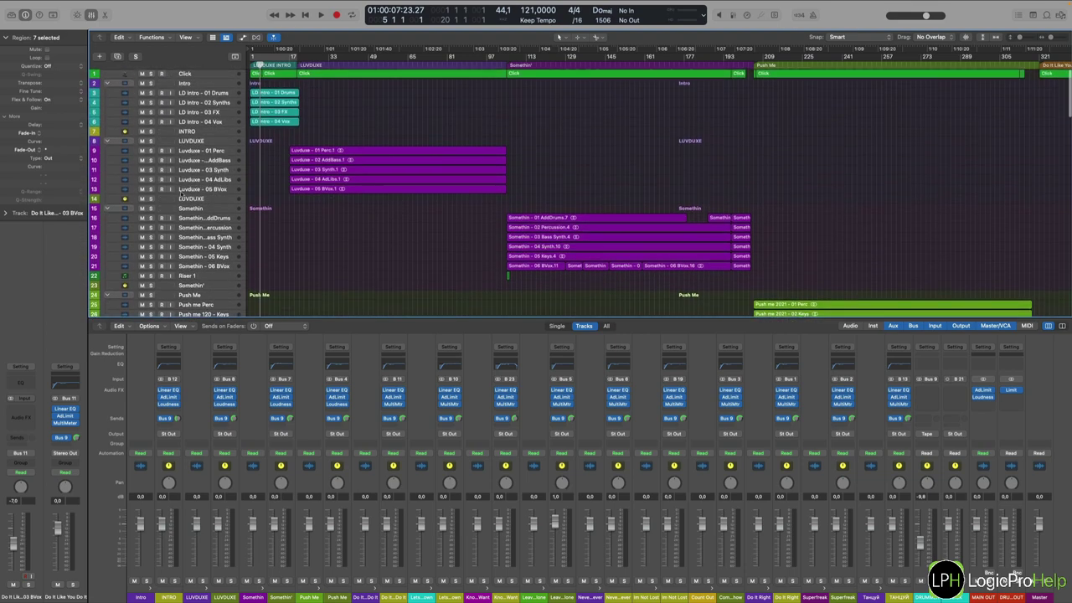
click(220, 179)
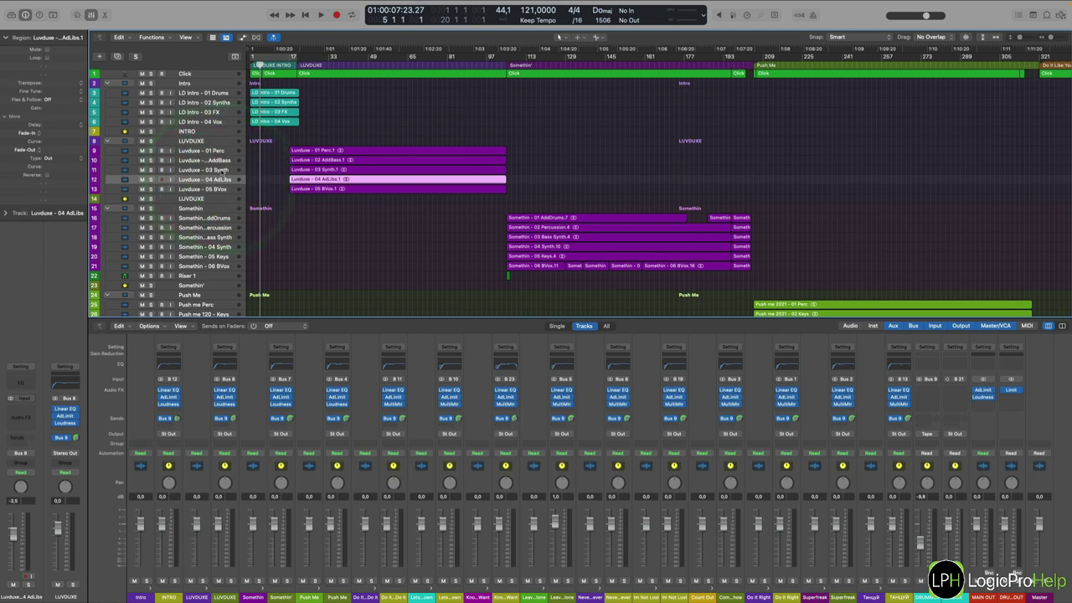
click(214, 170)
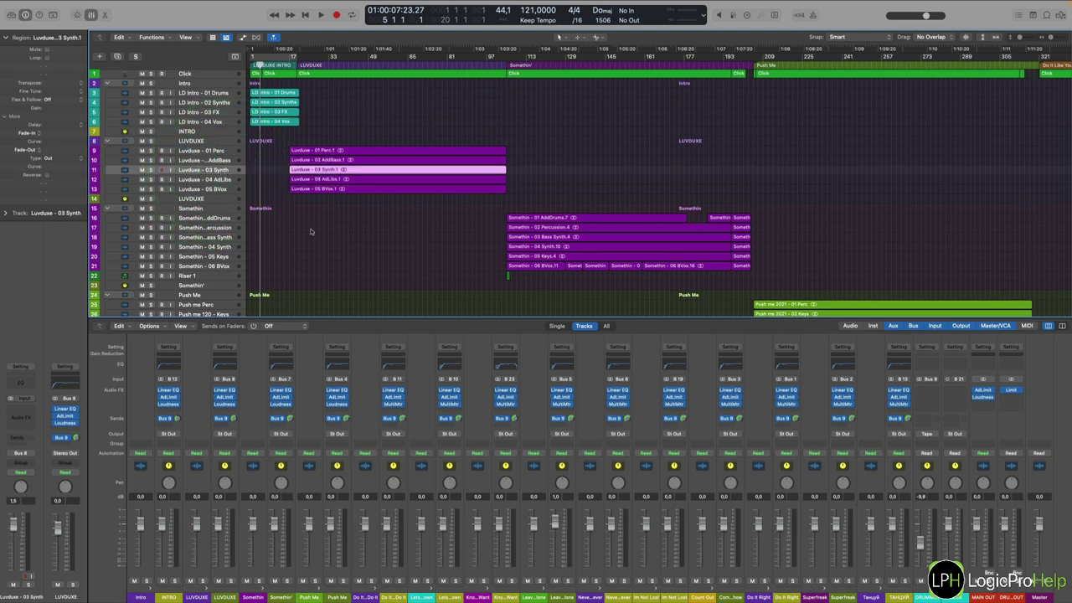
Review the song stacks, highlighting the LD Intro - 01 Drums track, LUVDUXE regions and Somethin' regions in turn, and clear the selection
scroll(309, 236, down, 3)
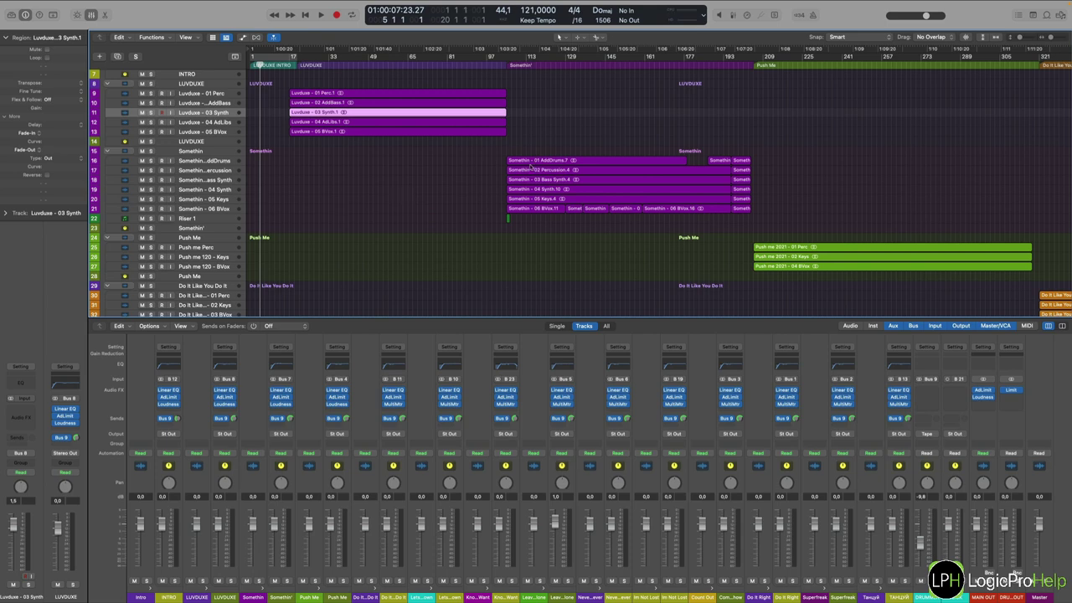
scroll(492, 178, down, 5)
scroll(185, 150, up, 6)
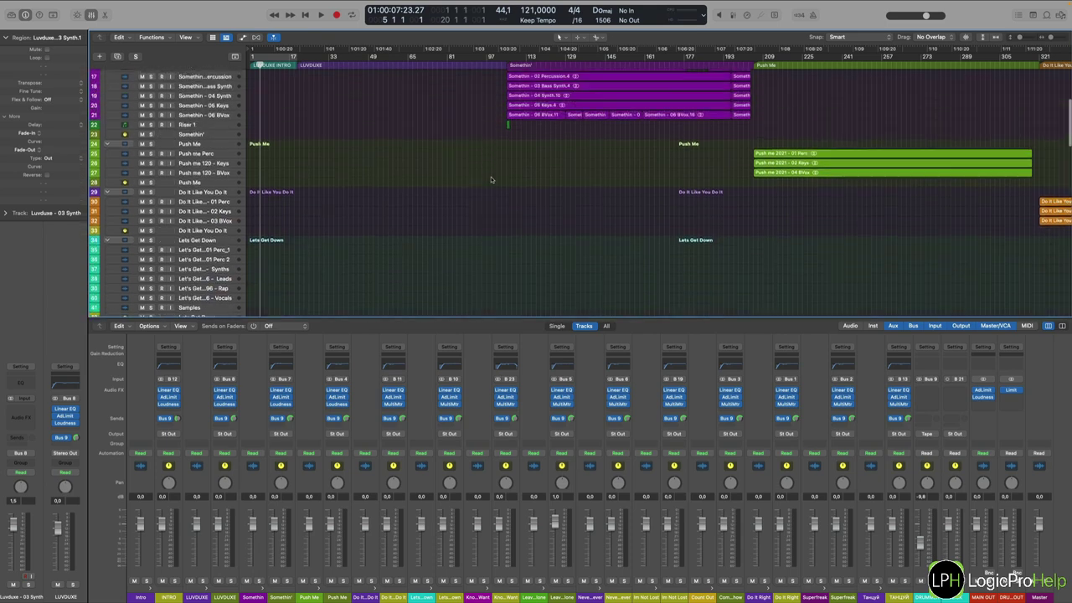
scroll(439, 201, down, 6)
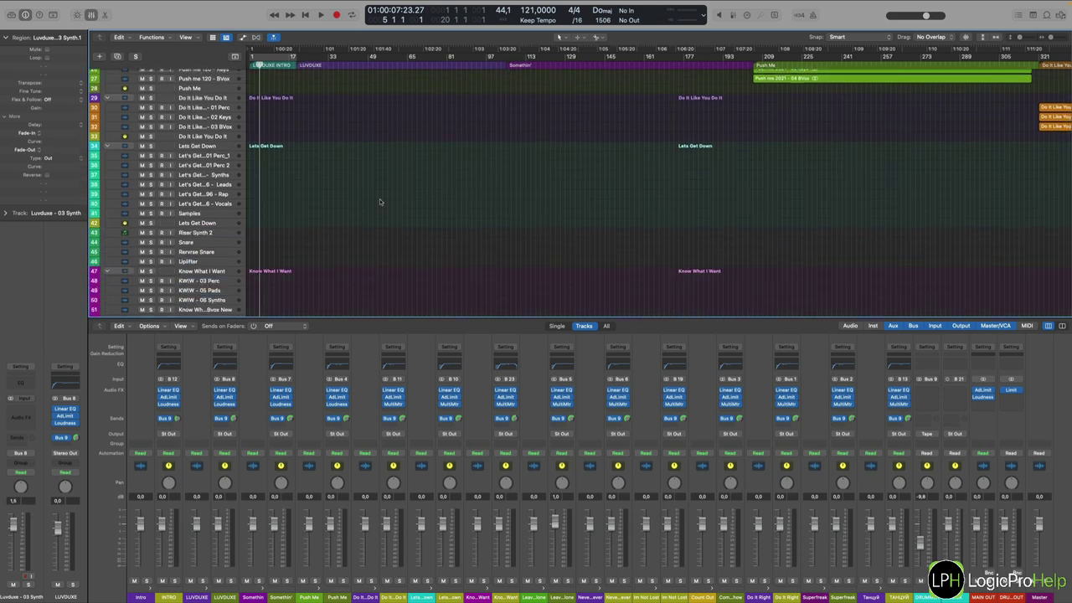
scroll(380, 199, up, 7)
click(220, 92)
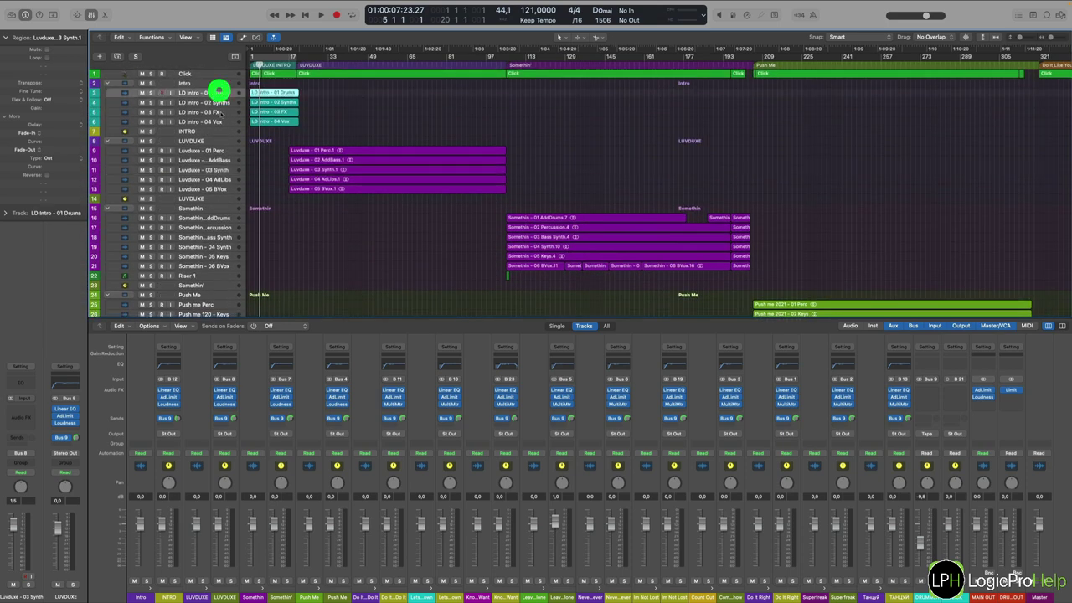
drag(365, 209, 366, 208)
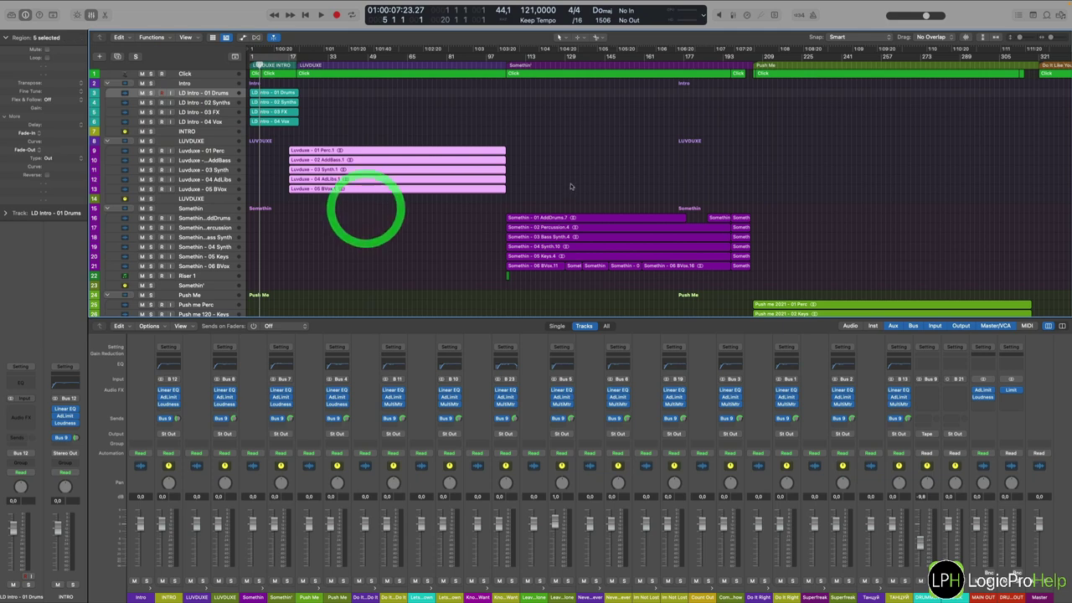
drag(572, 185, 571, 276)
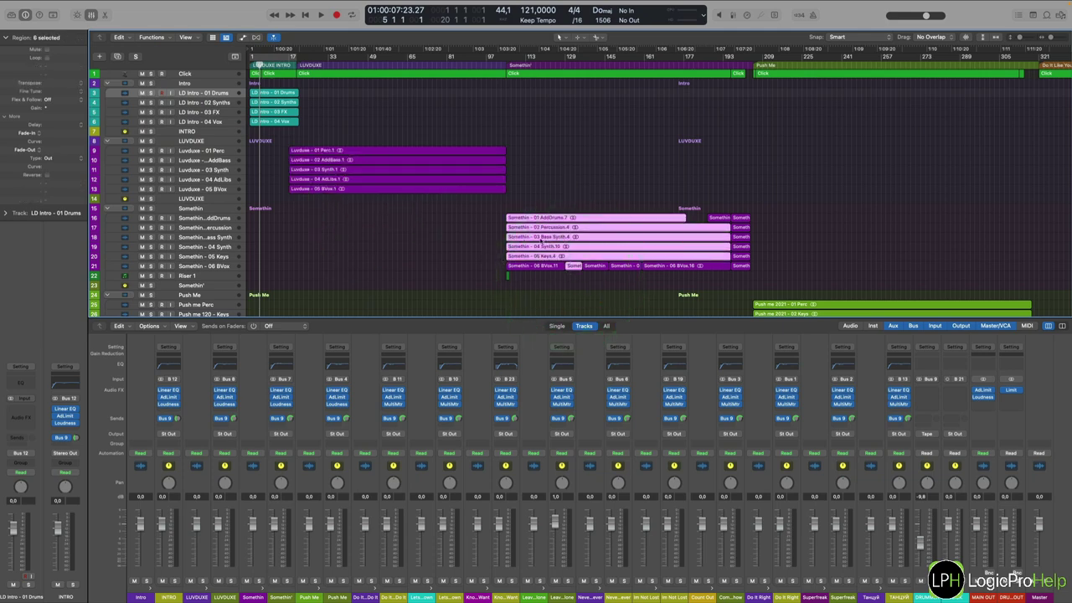
click(438, 262)
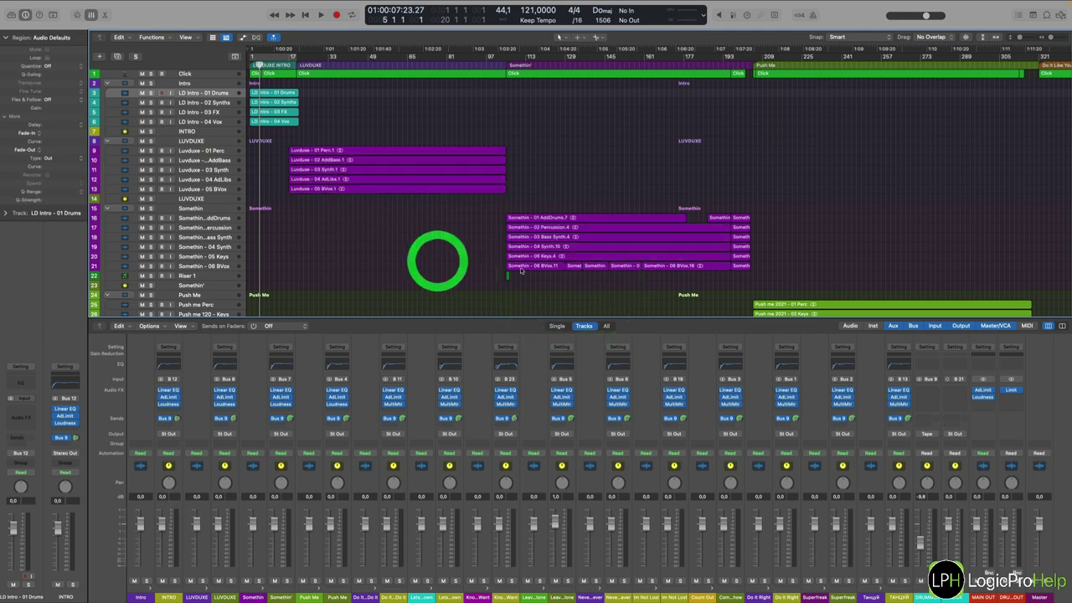
Look through the track list down to the Im Not Lost and Count Out stacks and back to the opening songs
scroll(405, 265, down, 5)
scroll(405, 264, down, 5)
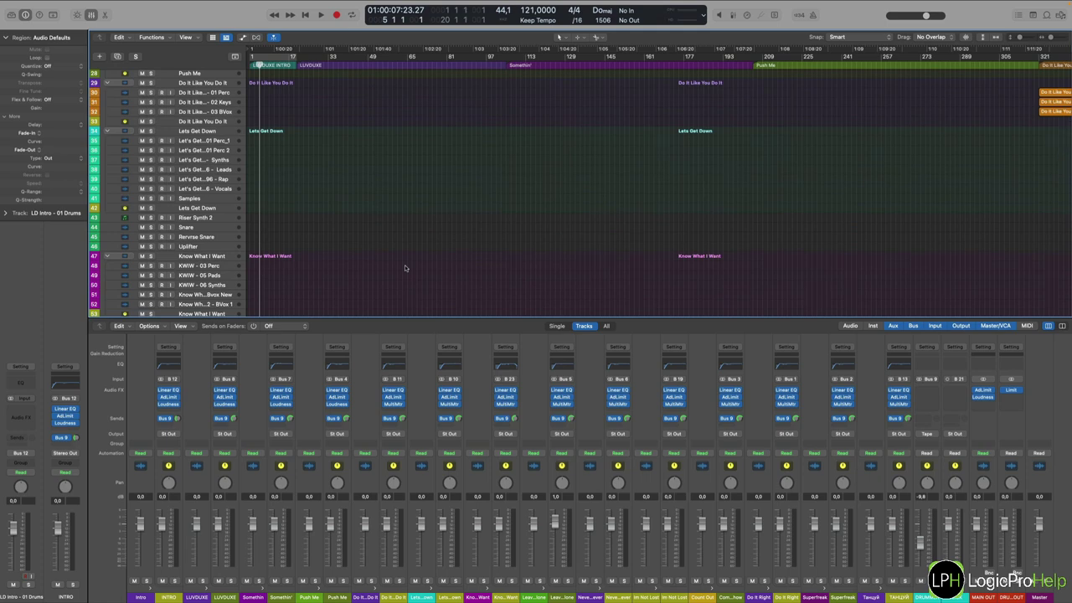
scroll(405, 265, down, 15)
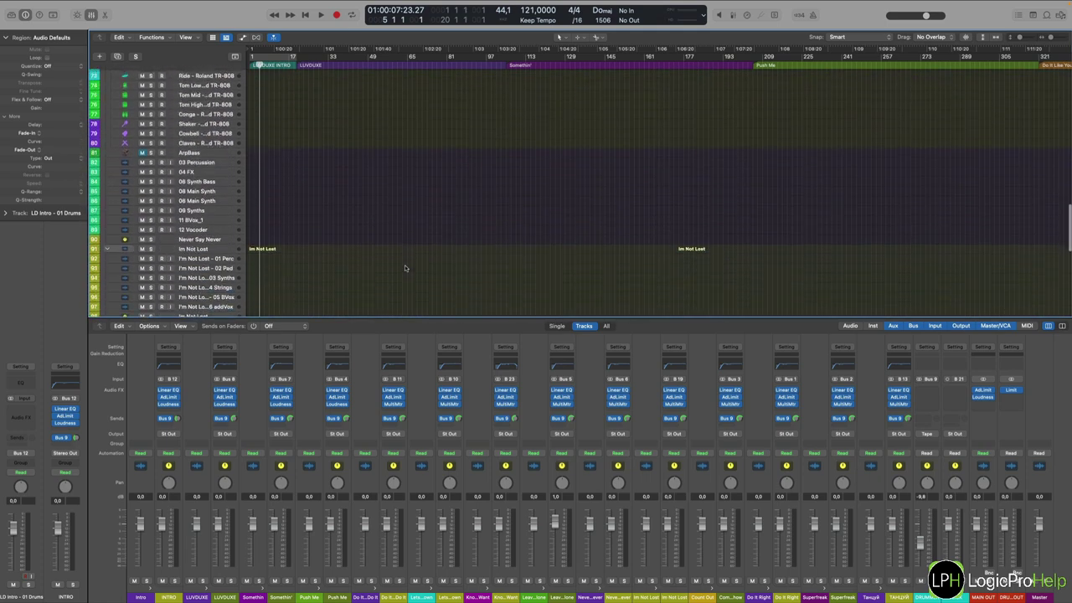
scroll(405, 265, down, 2)
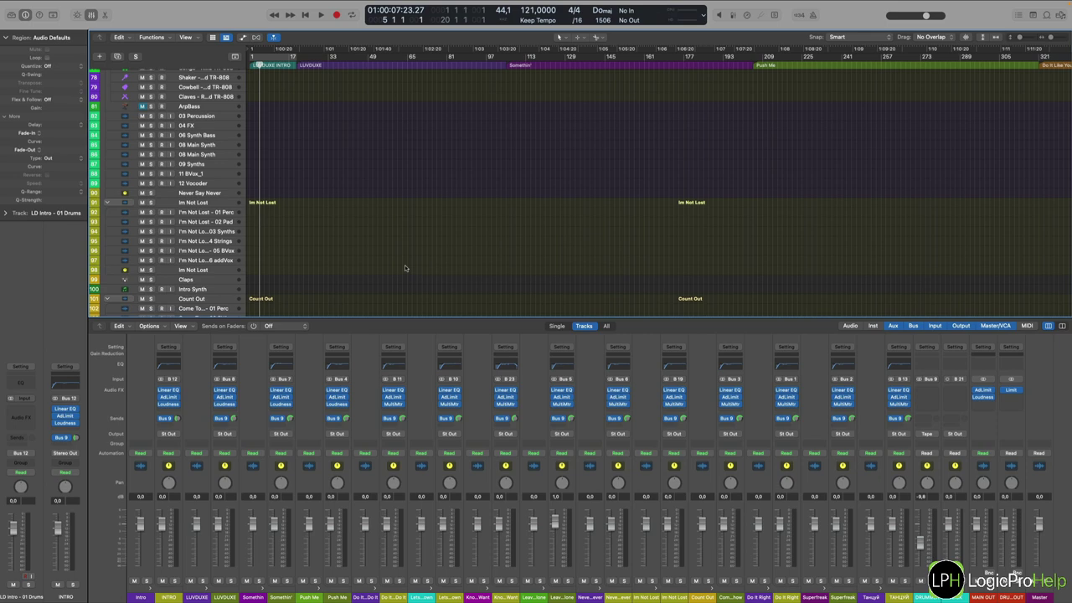
scroll(406, 269, up, 20)
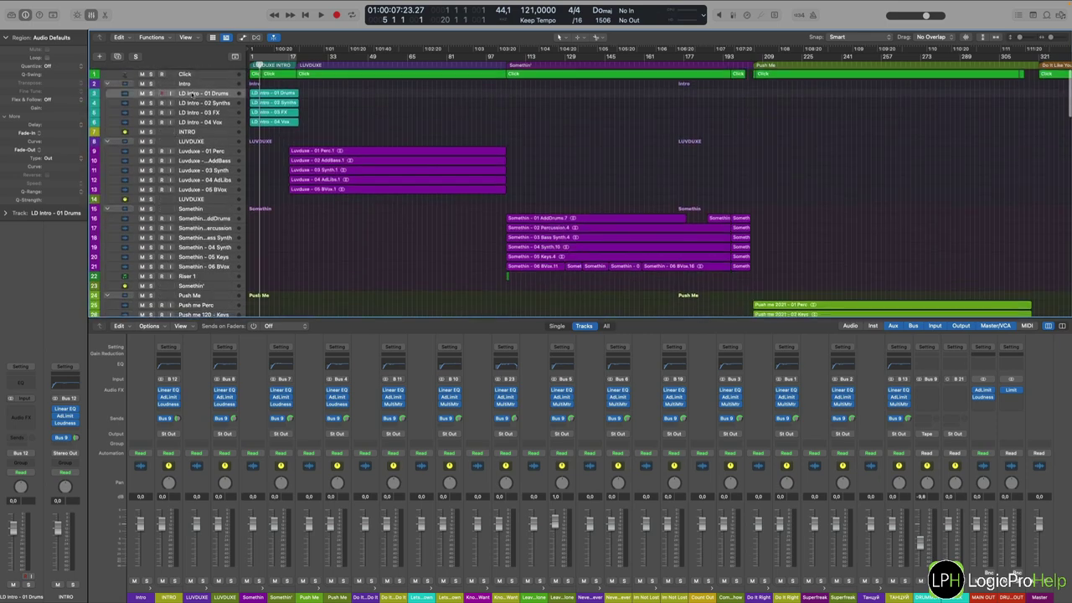
scroll(229, 198, down, 2)
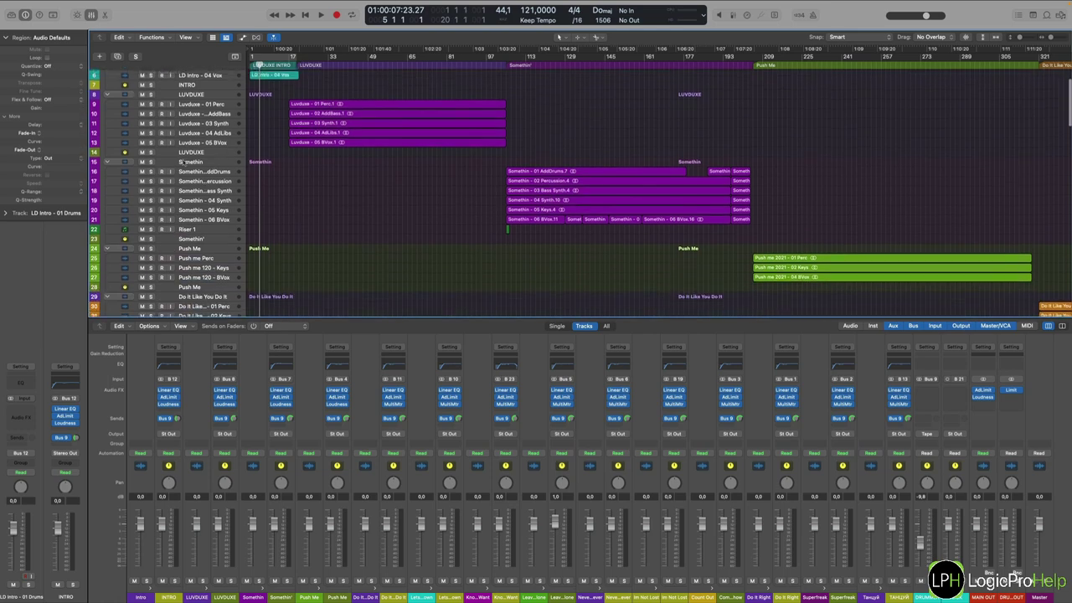
Select the INTRO bus track and the Intro stack track in turn to compare their channels
scroll(229, 198, up, 2)
click(174, 132)
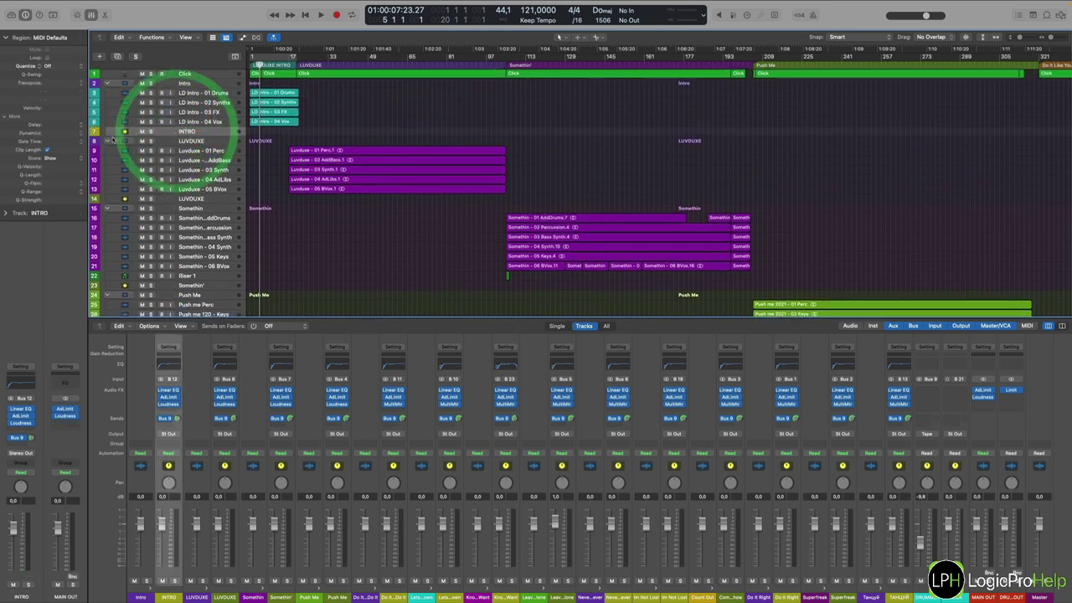
click(182, 83)
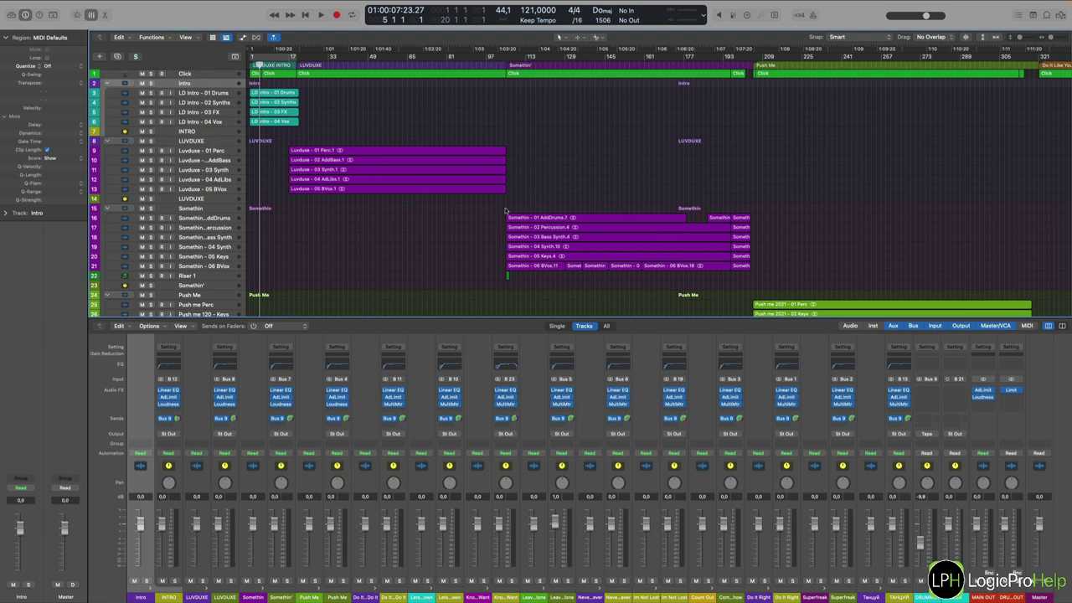
Select the LD Intro - 01 Drums track and inspect its available output destinations, keeping the Bus 12 routing
scroll(544, 234, down, 3)
scroll(514, 232, up, 3)
click(210, 94)
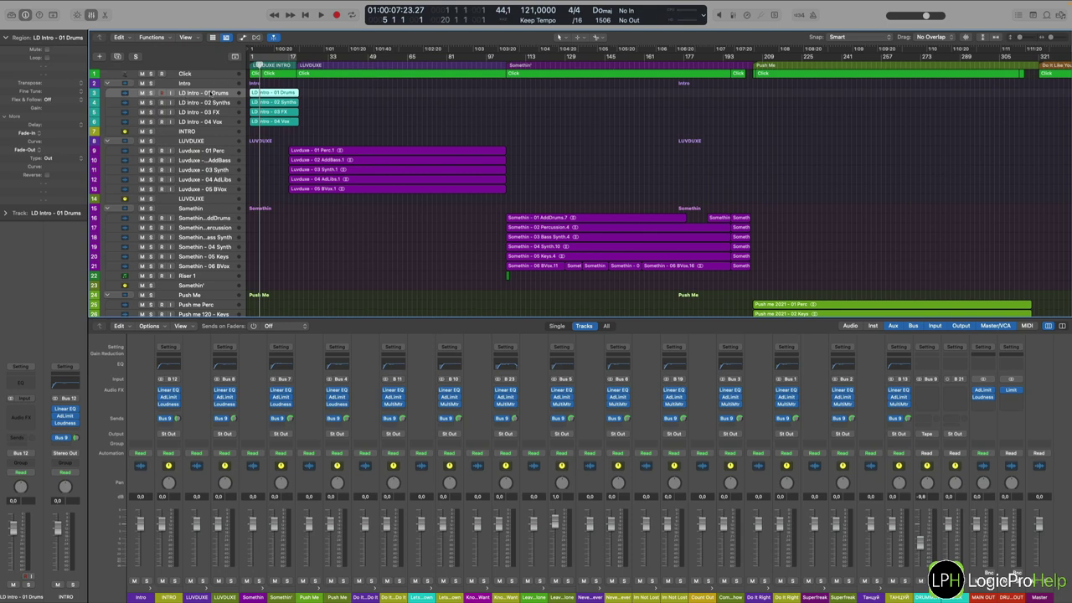
click(19, 454)
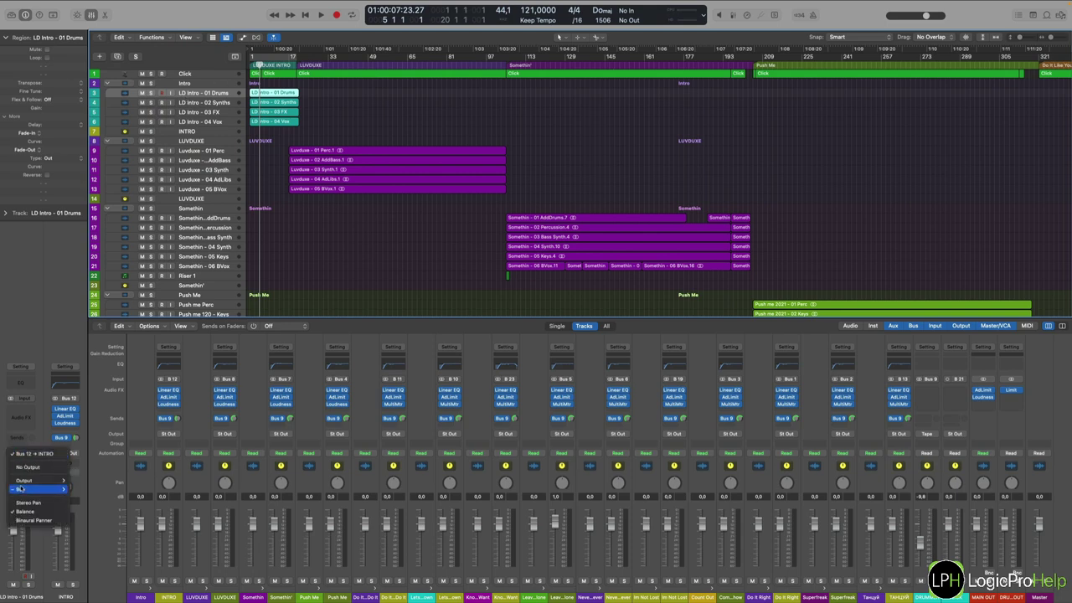
mouse_move(23, 481)
click(56, 290)
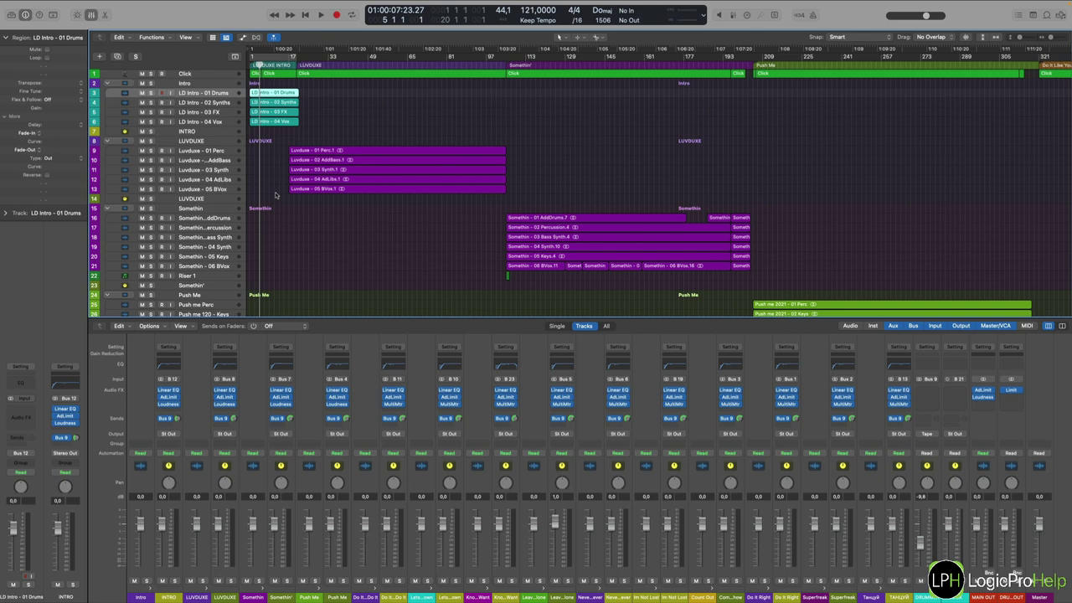
Look through the song tracks from the Click track down to the Im Not Lost stack
scroll(267, 207, down, 10)
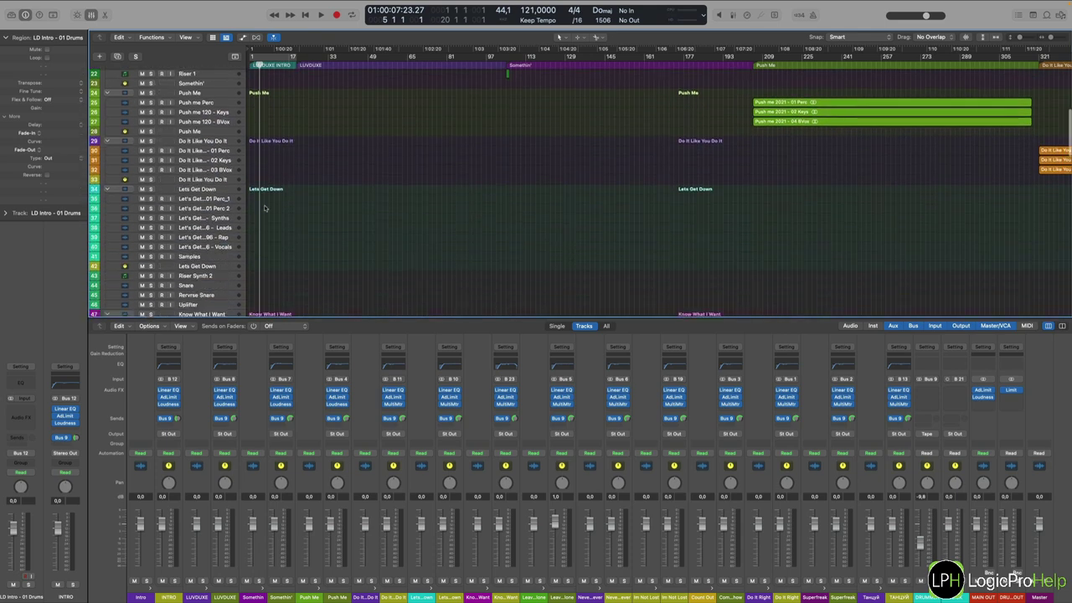
scroll(265, 207, up, 10)
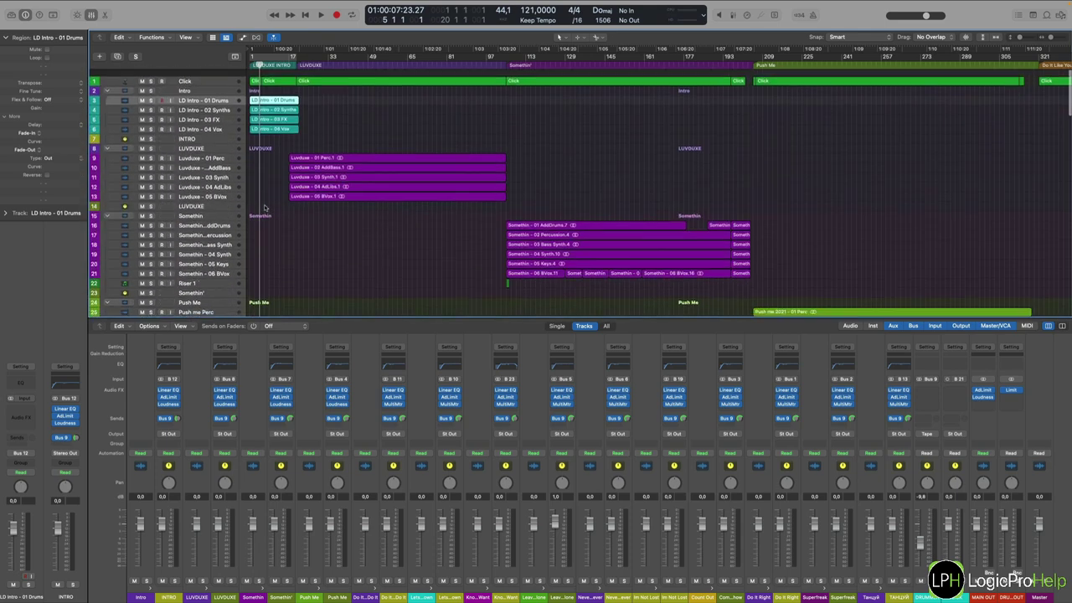
scroll(265, 207, down, 15)
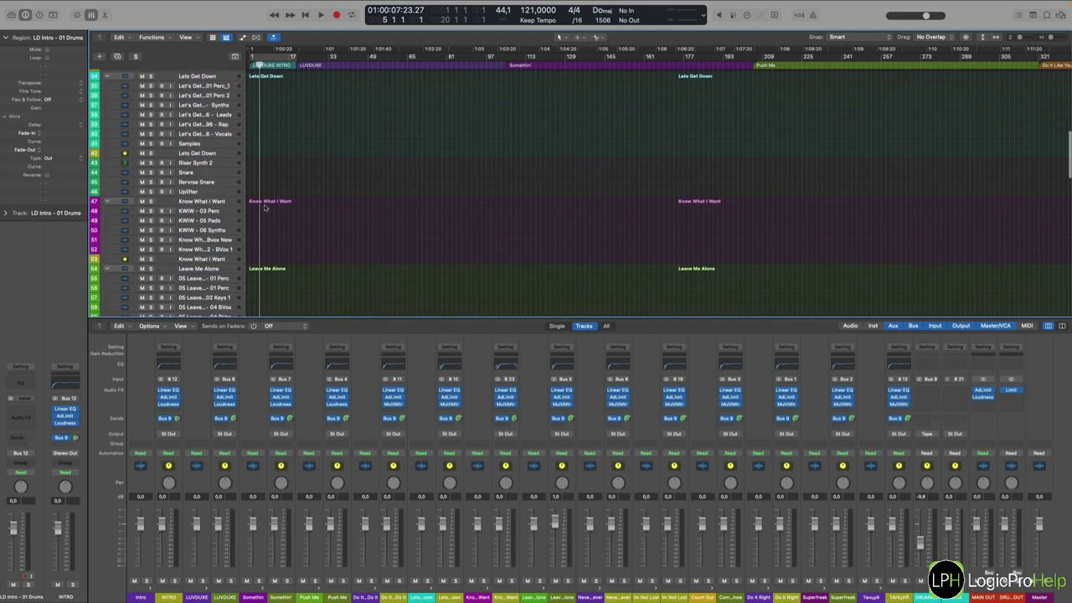
scroll(265, 208, down, 4)
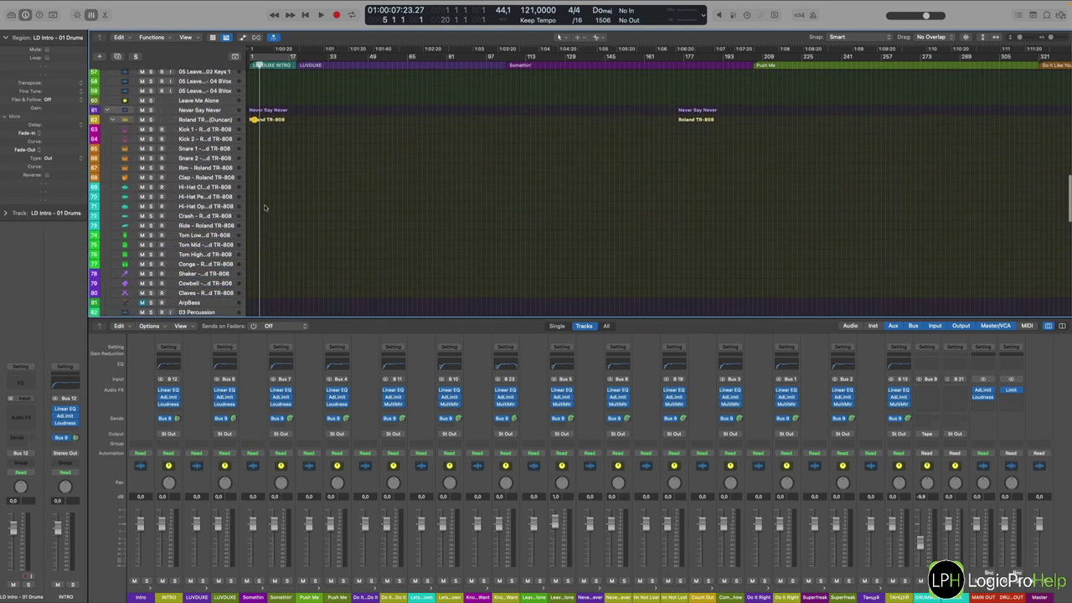
scroll(264, 205, down, 4)
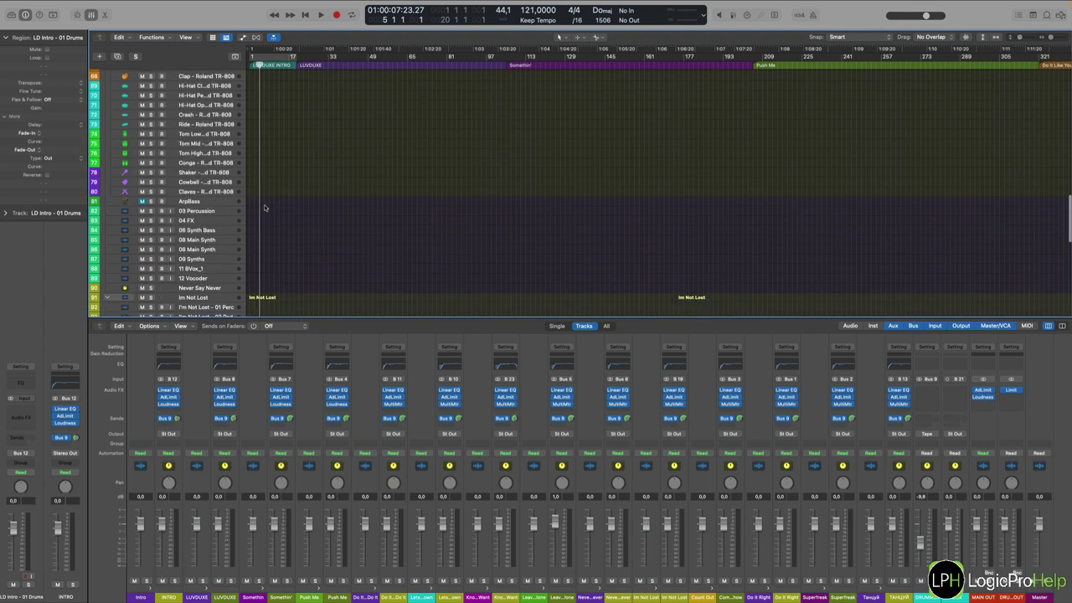